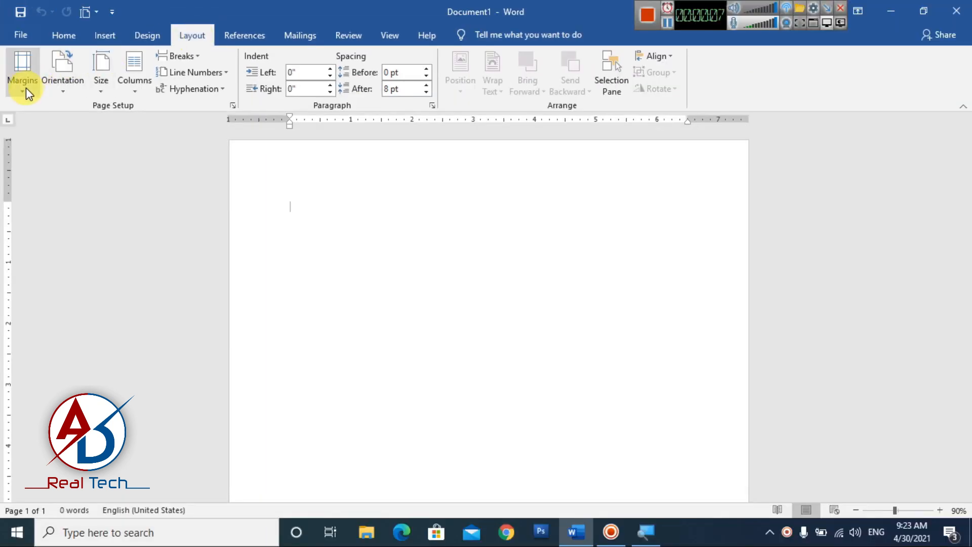
# Apply Narrow 0.5-inch page margins and show the list of paper sizes
pyautogui.click(26, 86)
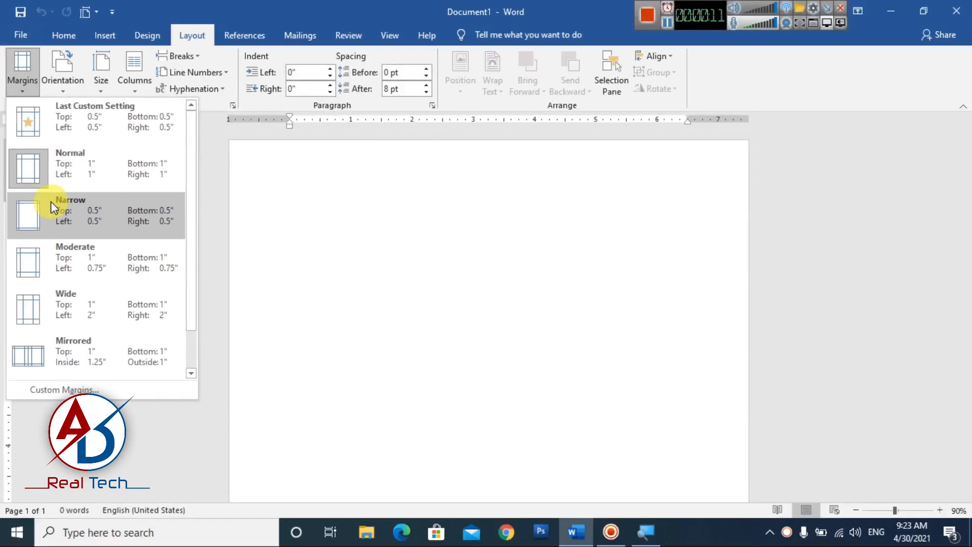
pyautogui.click(49, 212)
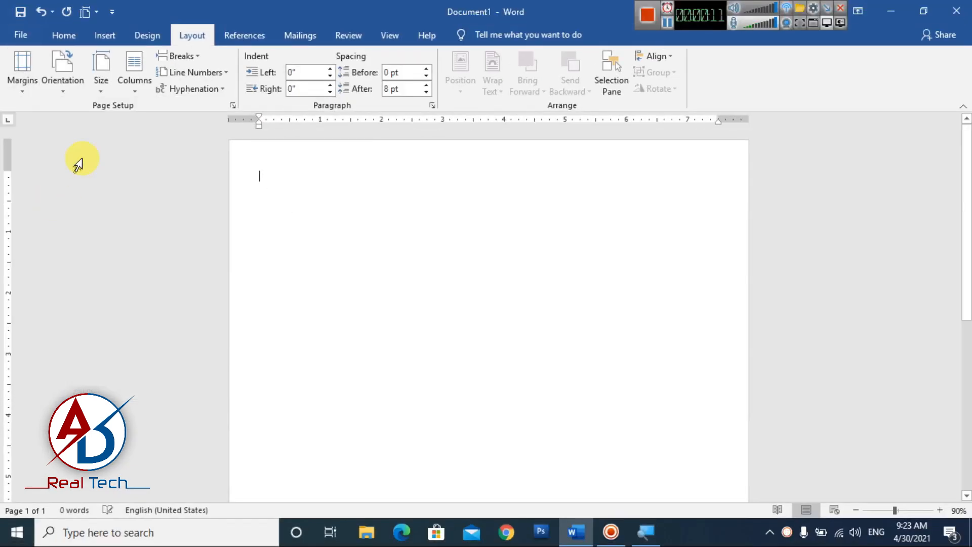
pyautogui.click(113, 87)
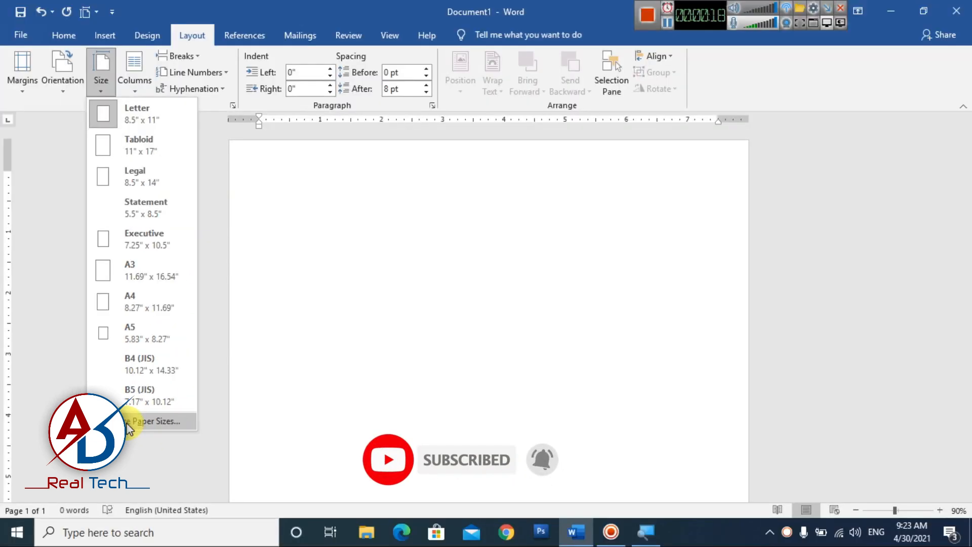
# Set a custom paper size of 6 inches wide by 7 inches tall
pyautogui.click(129, 428)
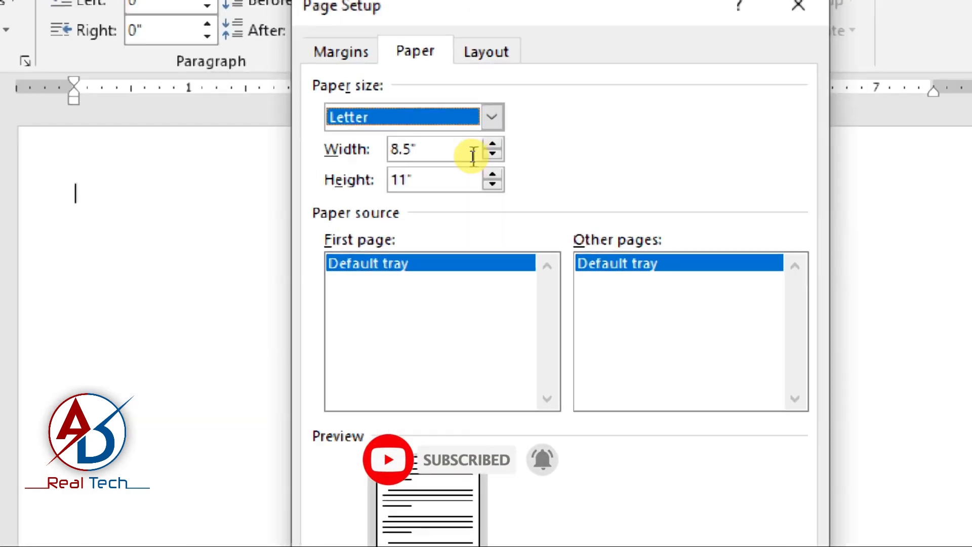
pyautogui.moveTo(472, 156); pyautogui.dragTo(384, 167)
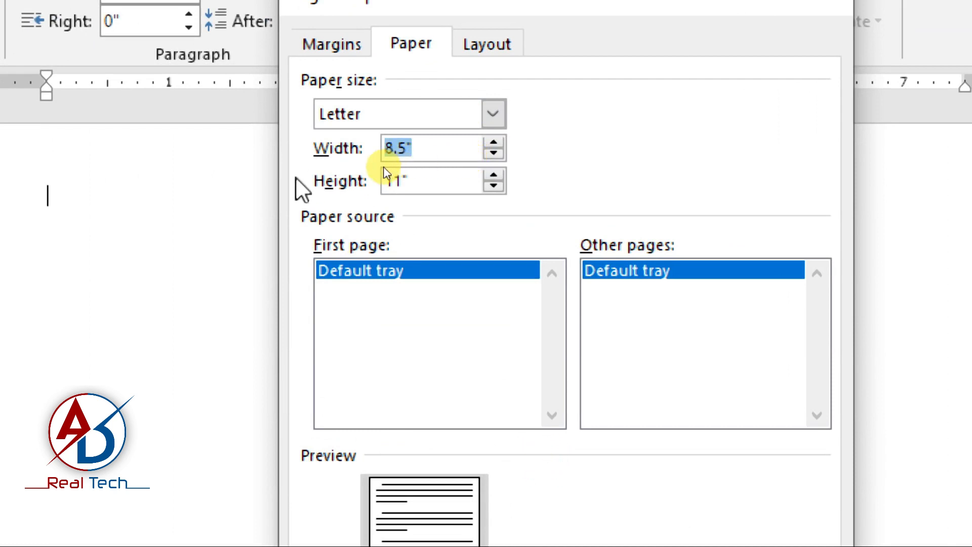
pyautogui.write('6')
pyautogui.press('Tab')
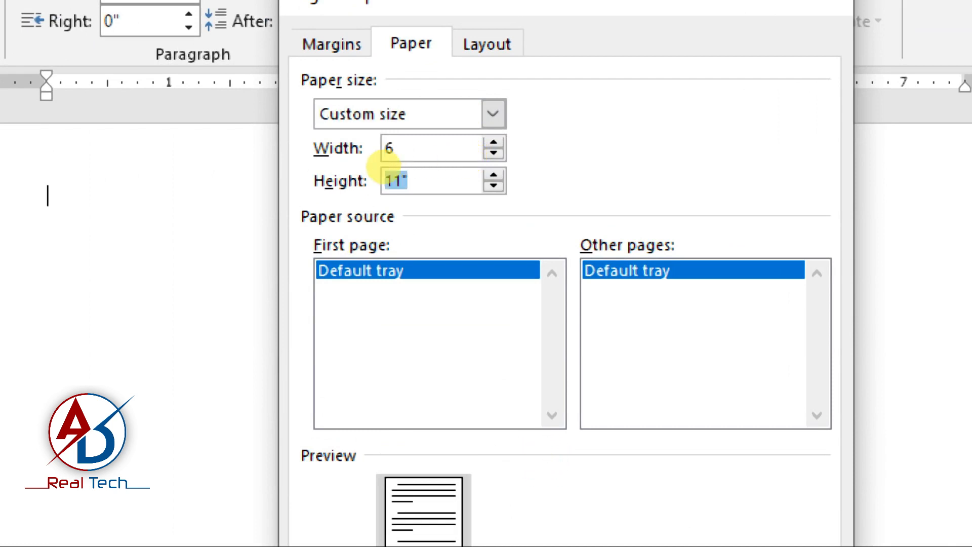
pyautogui.write('7')
pyautogui.press('Tab')
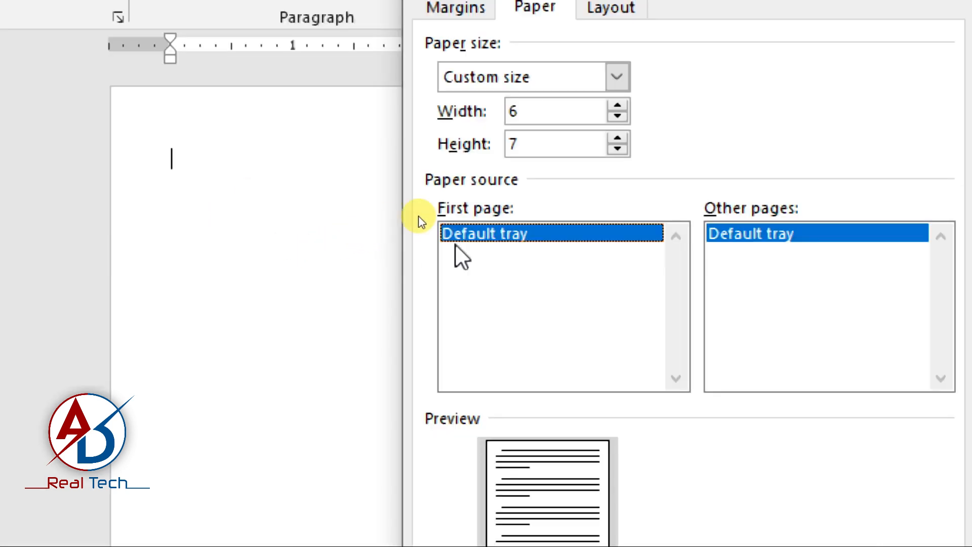
pyautogui.click(543, 150)
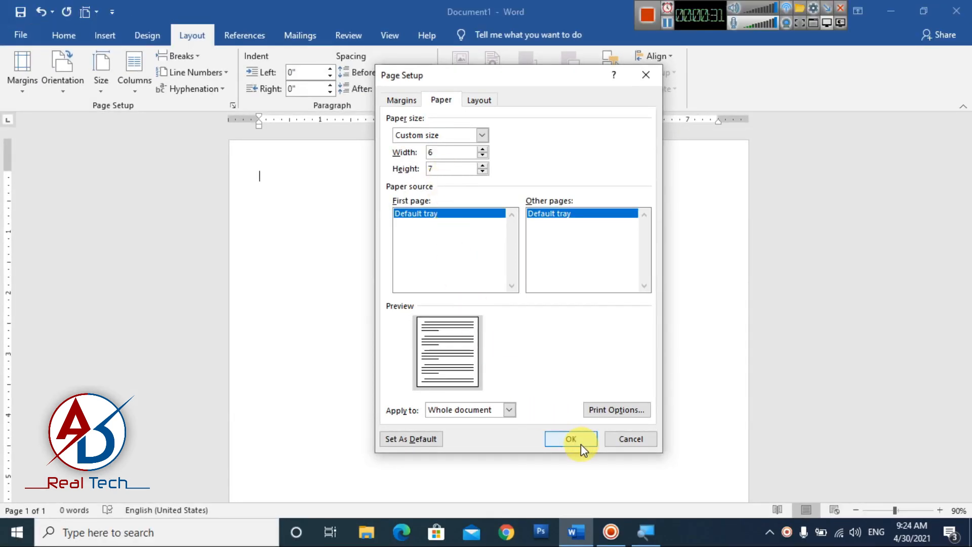
pyautogui.click(581, 445)
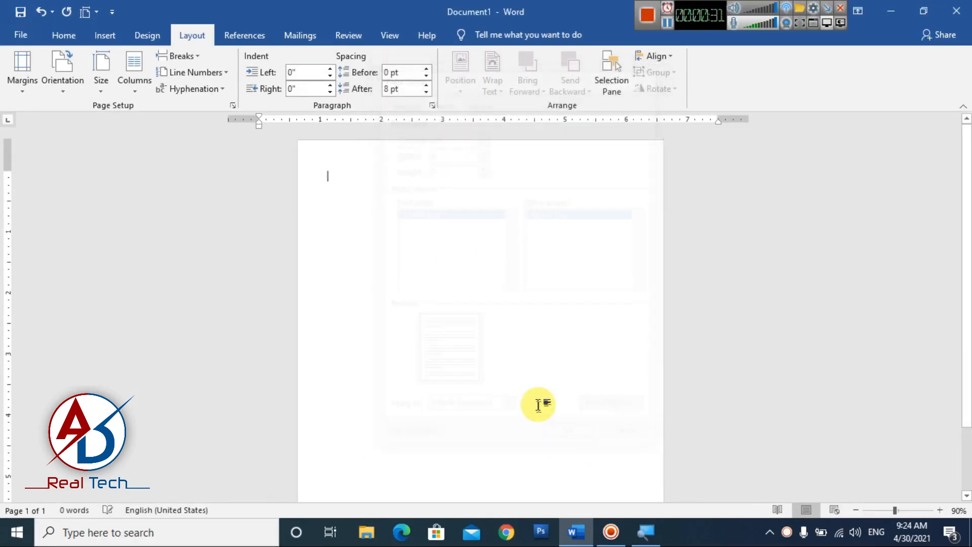
# Set the page color to light grey (White, Background 1, Darker 5%)
pyautogui.scroll(-3, 474, 331)
pyautogui.scroll(1, 475, 330)
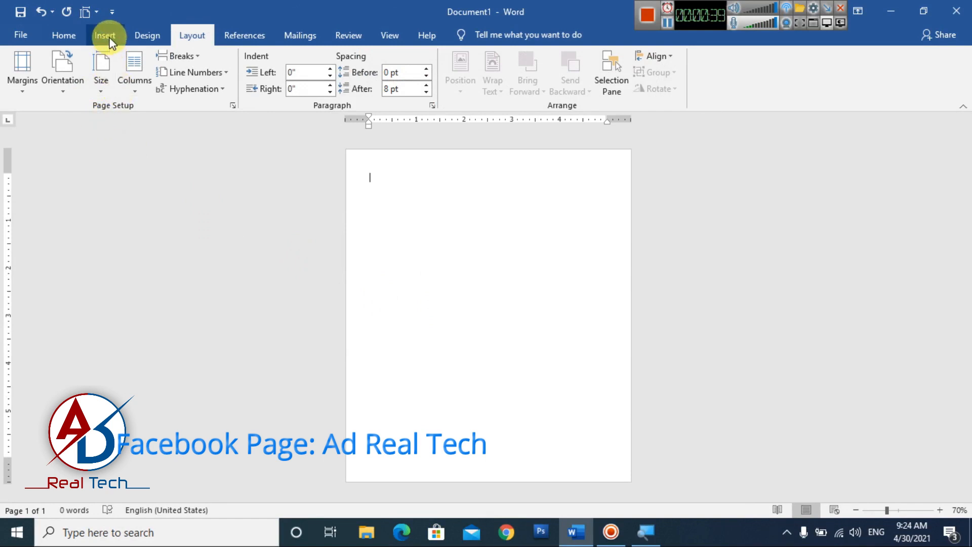
pyautogui.click(150, 38)
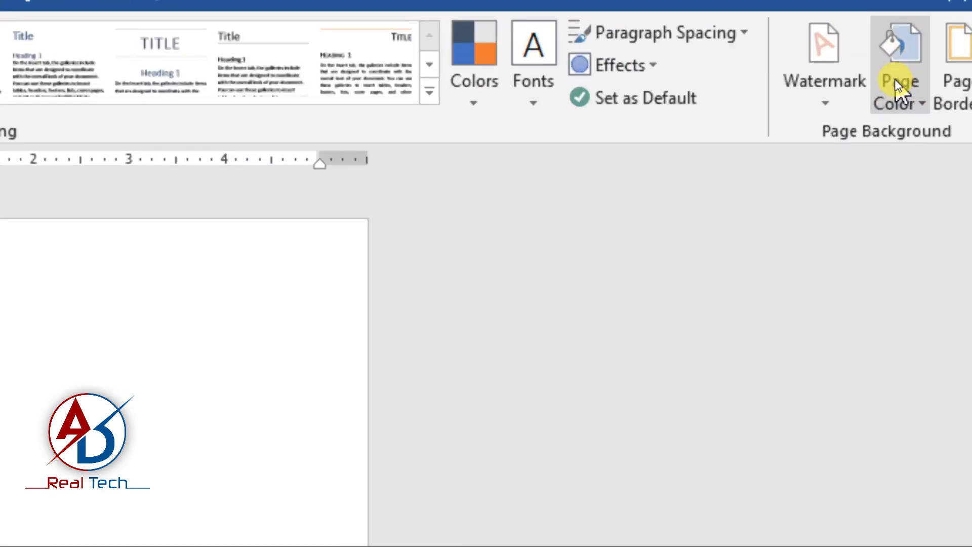
pyautogui.click(895, 81)
pyautogui.click(853, 131)
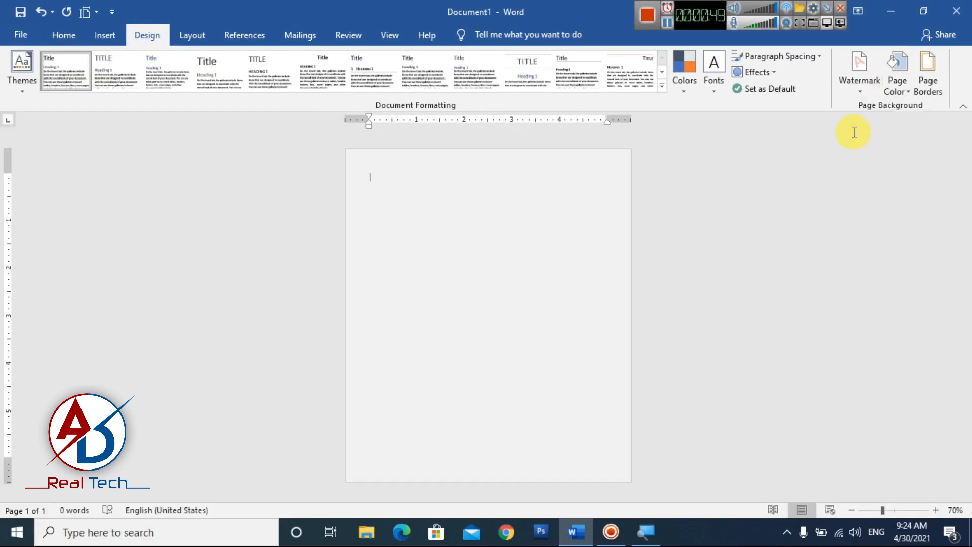
pyautogui.scroll(2, 633, 293)
pyautogui.scroll(-4, 633, 293)
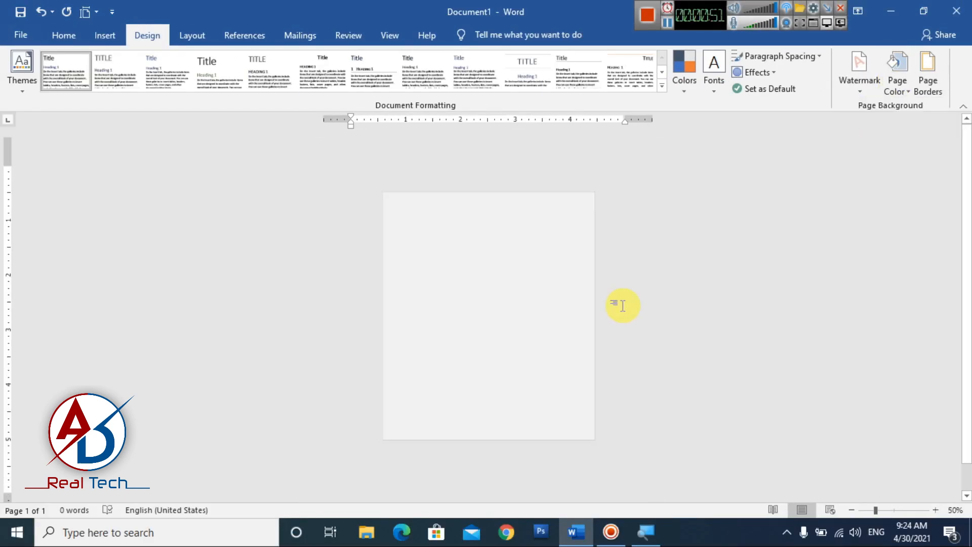
pyautogui.scroll(3, 619, 304)
pyautogui.click(99, 36)
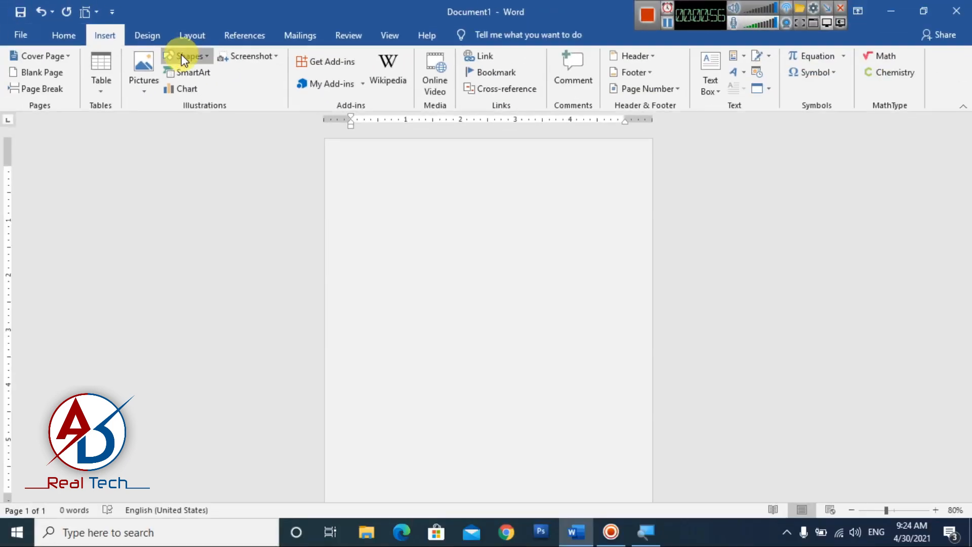
# Draw a rounded square with extra-round corners and push it into the top-left corner
pyautogui.click(183, 57)
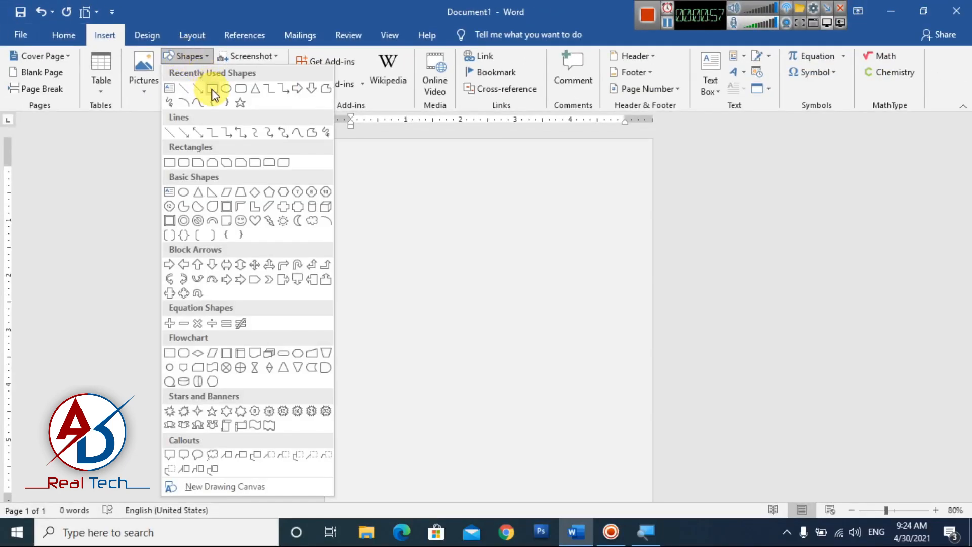
pyautogui.click(242, 94)
pyautogui.moveTo(439, 210); pyautogui.dragTo(613, 343)
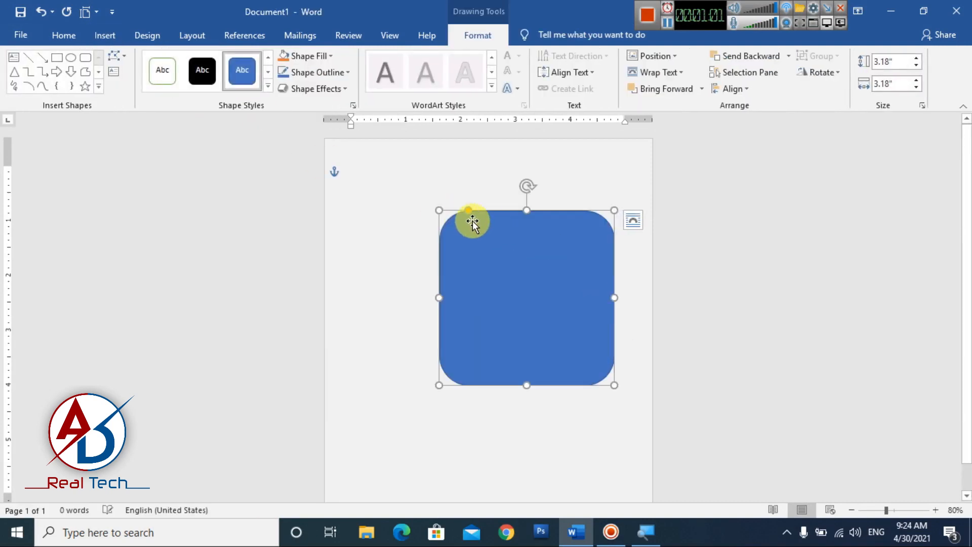
pyautogui.moveTo(467, 212); pyautogui.dragTo(557, 190)
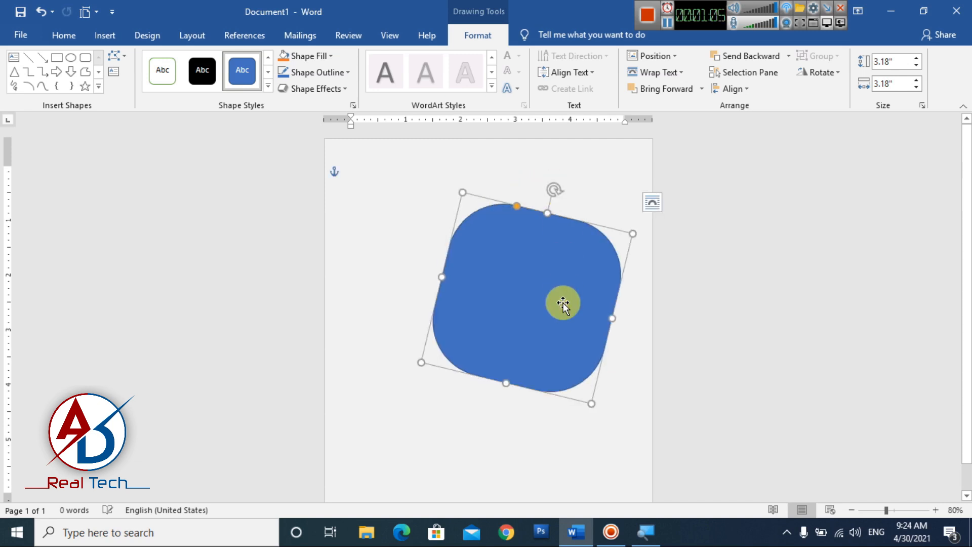
pyautogui.moveTo(544, 330); pyautogui.dragTo(353, 202)
# Check the corner shape's placement and select it for formatting
pyautogui.click(451, 226)
pyautogui.click(412, 245)
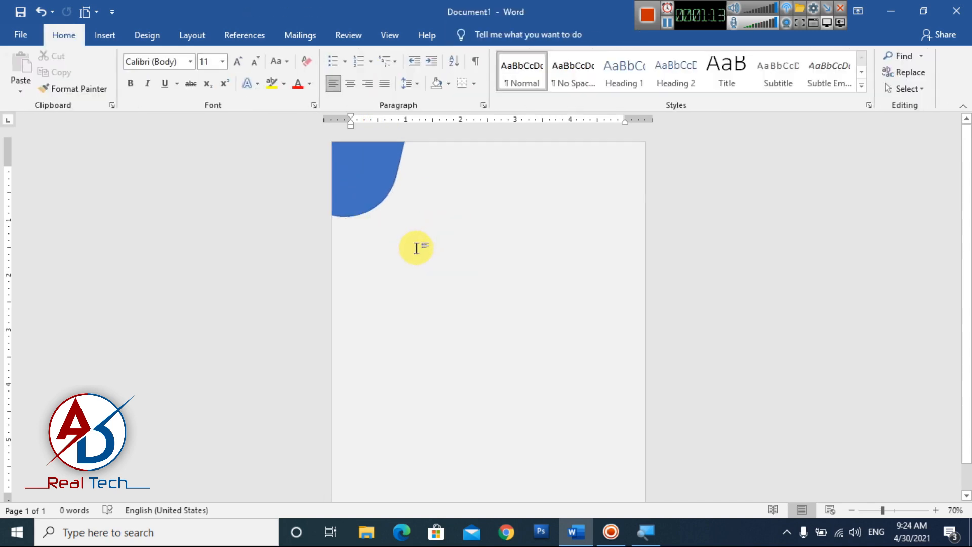
pyautogui.scroll(-3, 428, 302)
pyautogui.scroll(2, 429, 299)
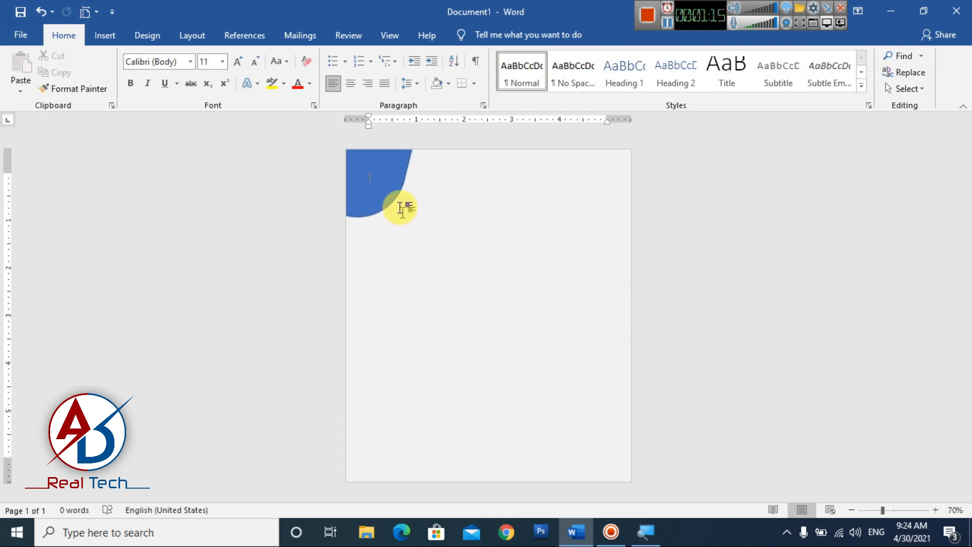
pyautogui.click(387, 181)
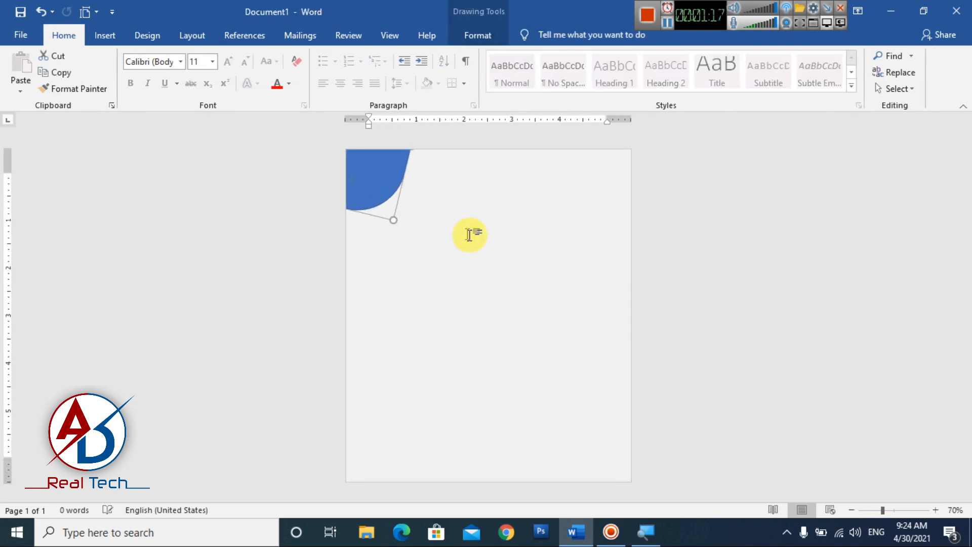
pyautogui.click(436, 233)
pyautogui.scroll(-2, 419, 252)
pyautogui.click(408, 212)
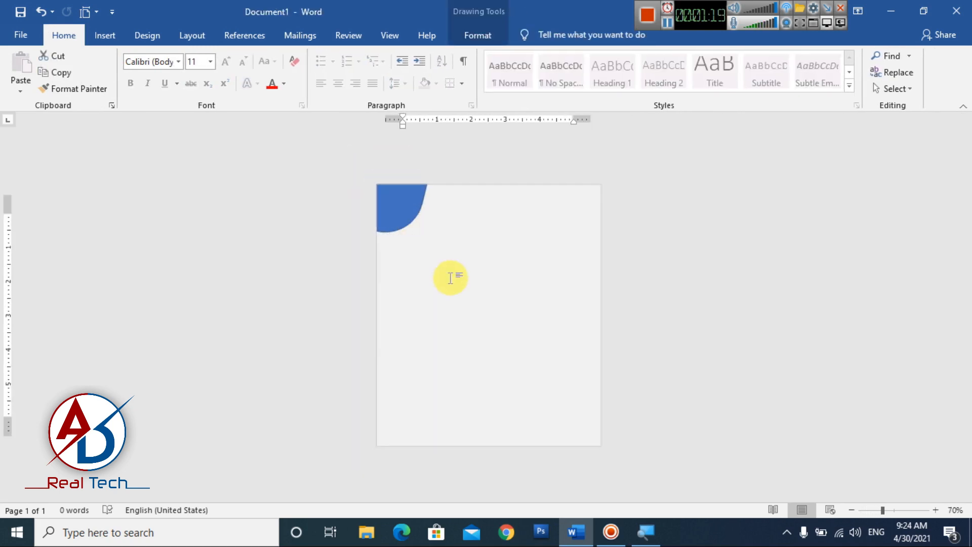
pyautogui.scroll(3, 449, 276)
pyautogui.click(481, 32)
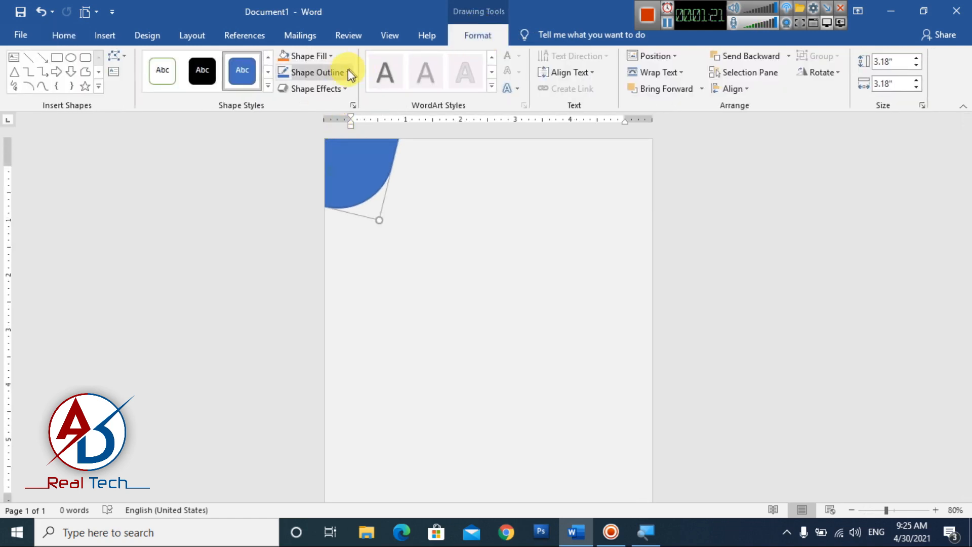
# Fill the corner shape dark navy blue and place a copy toward the top-right
pyautogui.click(316, 56)
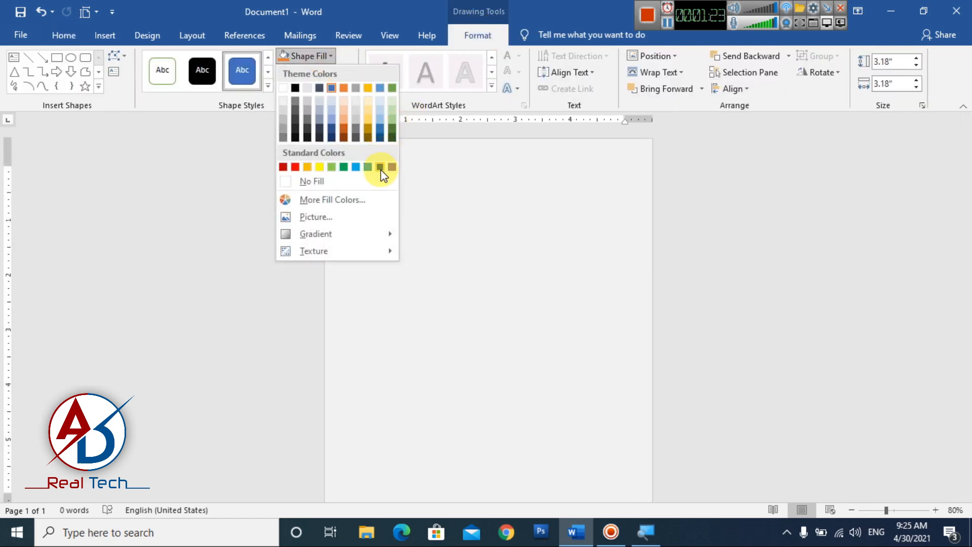
pyautogui.click(381, 167)
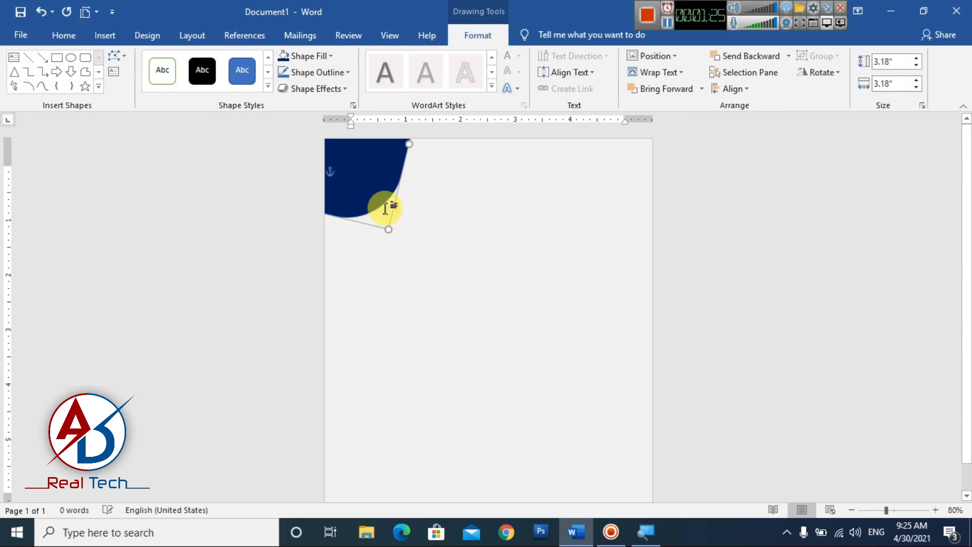
pyautogui.keyDown('ctrl'); pyautogui.moveTo(360, 183); pyautogui.dragTo(647, 165); pyautogui.keyUp('ctrl')
# Shrink and rotate the copy into the top-right corner, then nudge the top-left shape
pyautogui.moveTo(588, 186); pyautogui.dragTo(500, 363)
pyautogui.moveTo(558, 178); pyautogui.dragTo(553, 175)
pyautogui.moveTo(535, 299); pyautogui.dragTo(617, 112)
pyautogui.hotkey('ctrl', 'z')
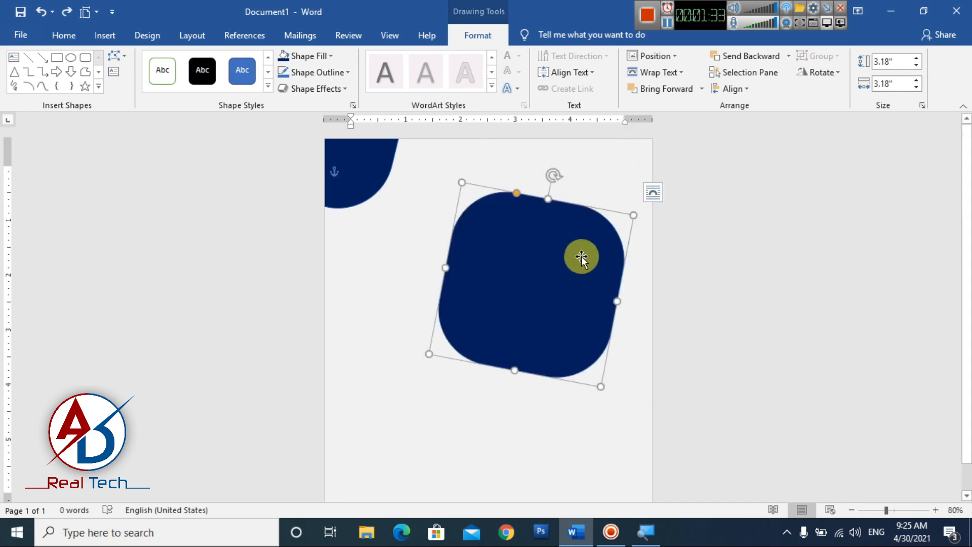
pyautogui.moveTo(581, 258); pyautogui.dragTo(630, 142)
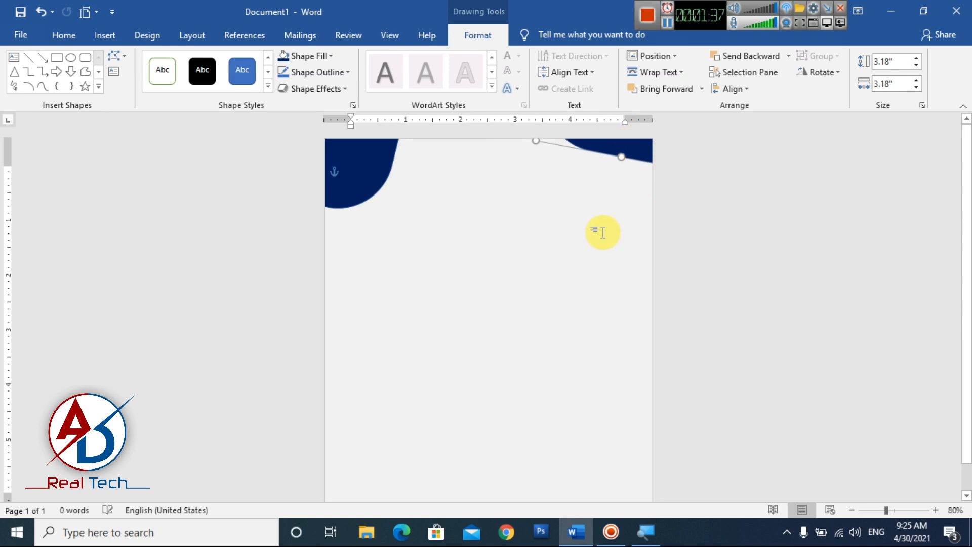
pyautogui.click(434, 302)
pyautogui.scroll(-5, 434, 309)
pyautogui.scroll(3, 436, 329)
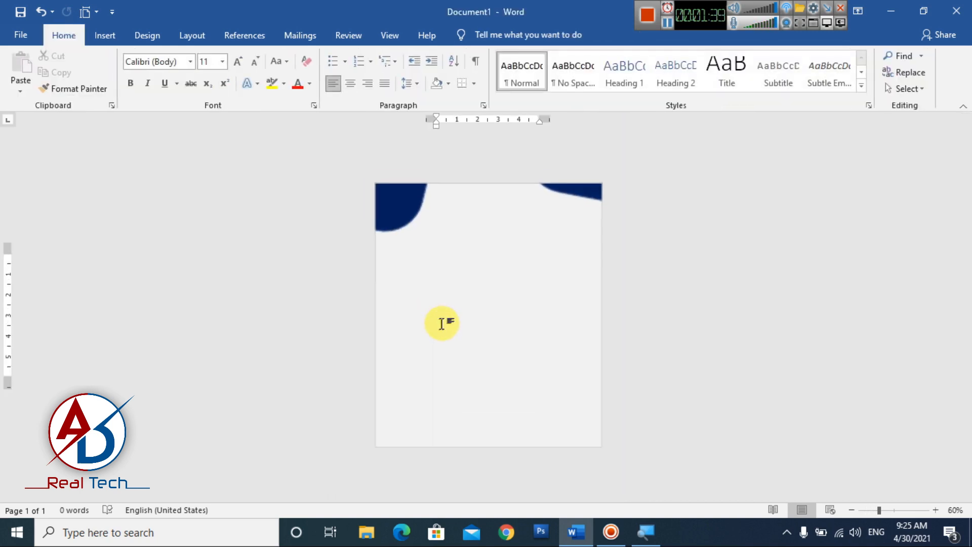
pyautogui.scroll(1, 471, 321)
pyautogui.scroll(-2, 472, 322)
pyautogui.scroll(1, 473, 321)
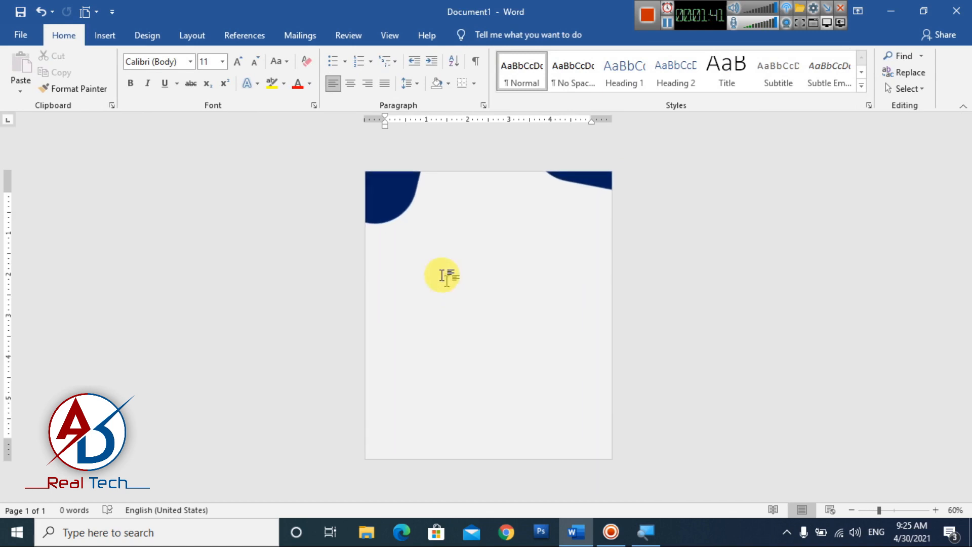
pyautogui.moveTo(411, 199)
pyautogui.mouseDown()
pyautogui.moveTo(420, 188)
pyautogui.moveTo(369, 217)
pyautogui.mouseUp()
# Deselect the corner shape and start inserting a picture from this device
pyautogui.click(448, 252)
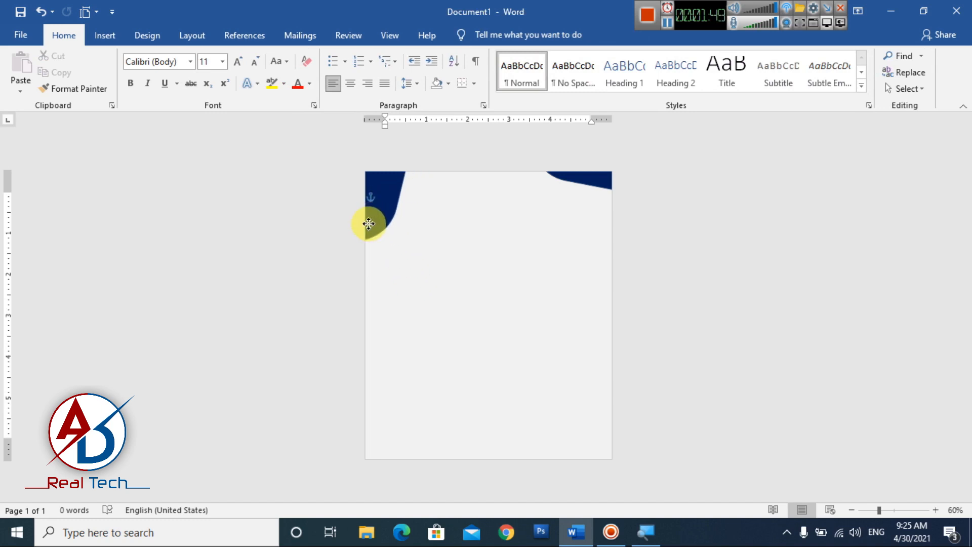
pyautogui.click(450, 256)
pyautogui.keyDown('ctrl'); pyautogui.scroll(1, 430, 305); pyautogui.keyUp('ctrl')
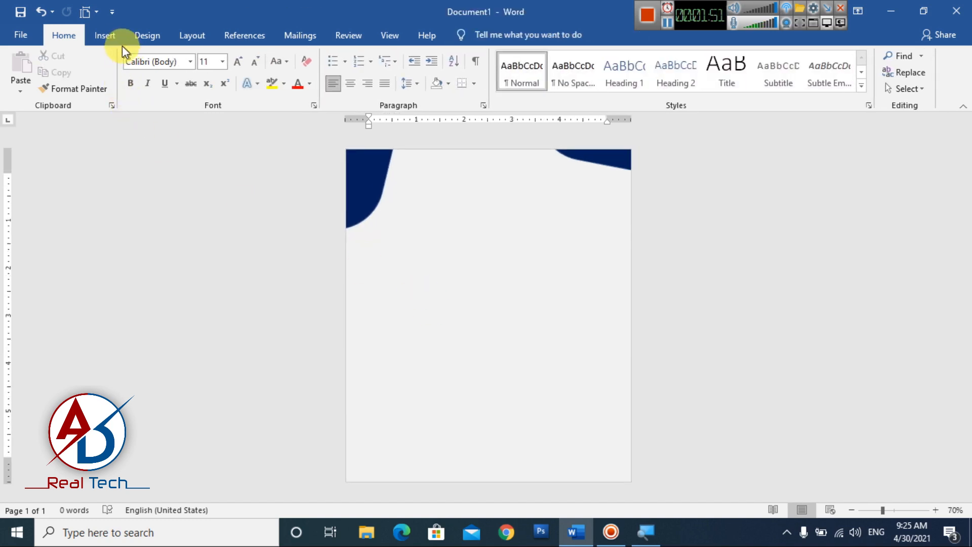
pyautogui.click(108, 35)
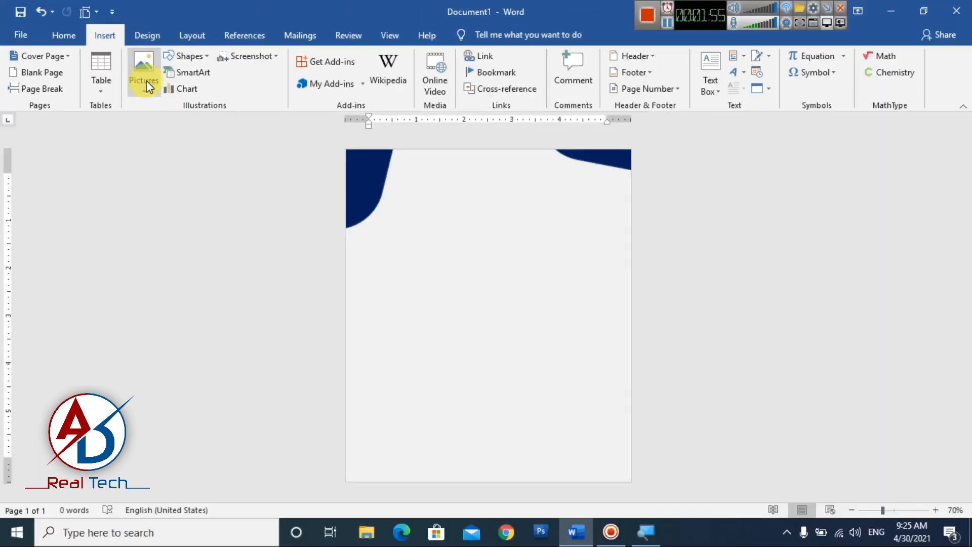
pyautogui.click(146, 80)
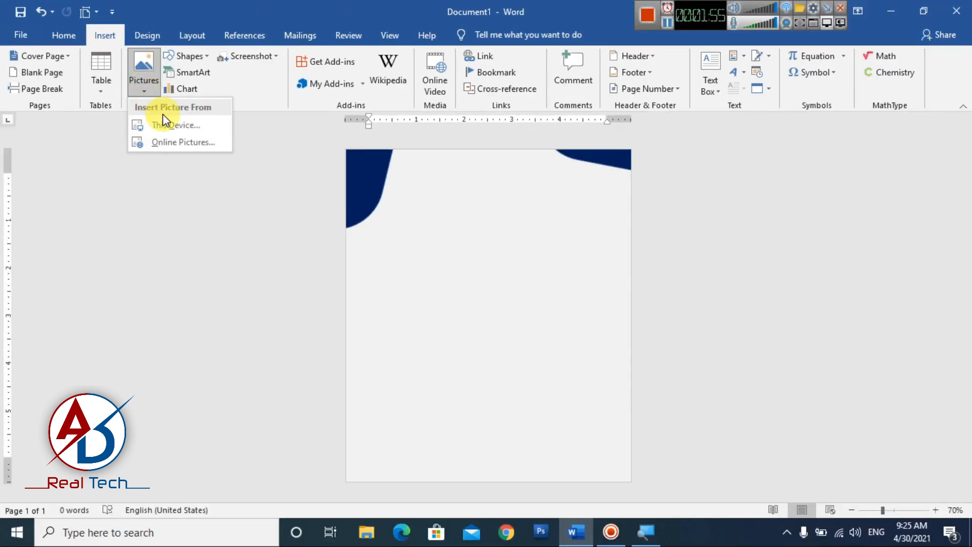
pyautogui.click(164, 124)
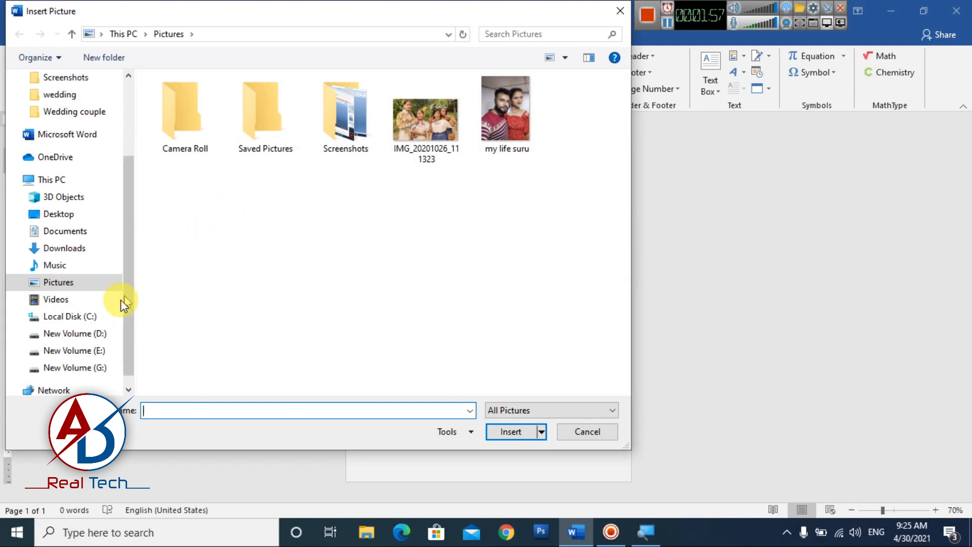
# Insert the flower butterfly corner picture from Desktop > desktop file > wedding
pyautogui.click(75, 215)
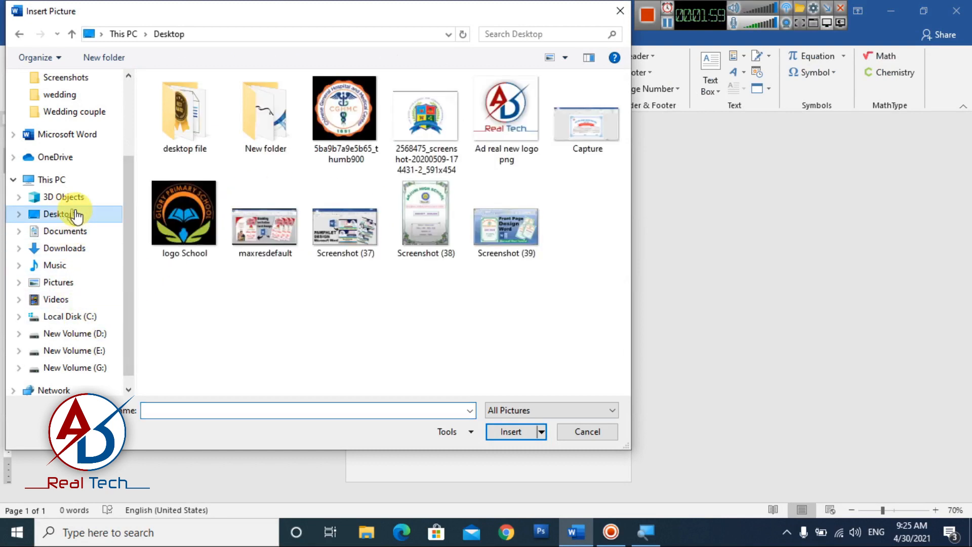
pyautogui.doubleClick(195, 125)
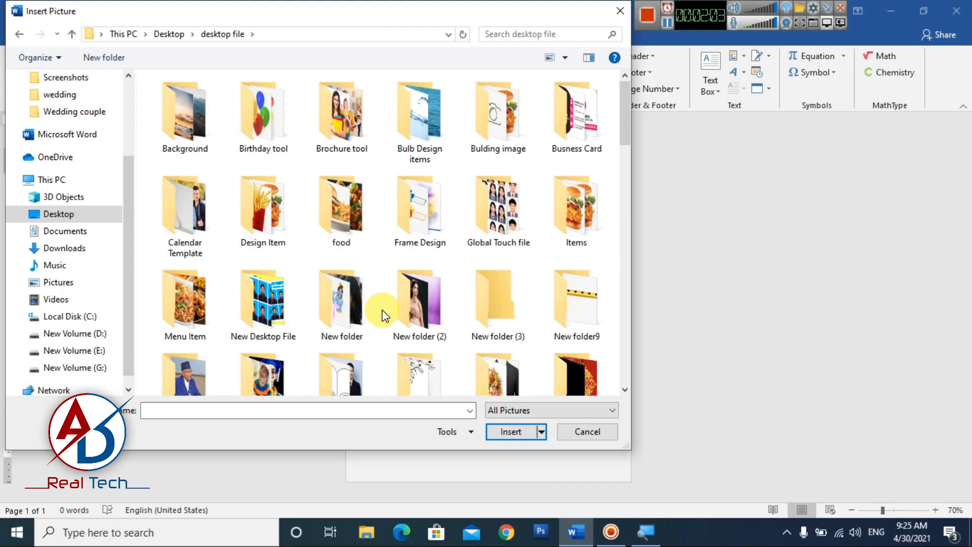
pyautogui.scroll(-3, 405, 329)
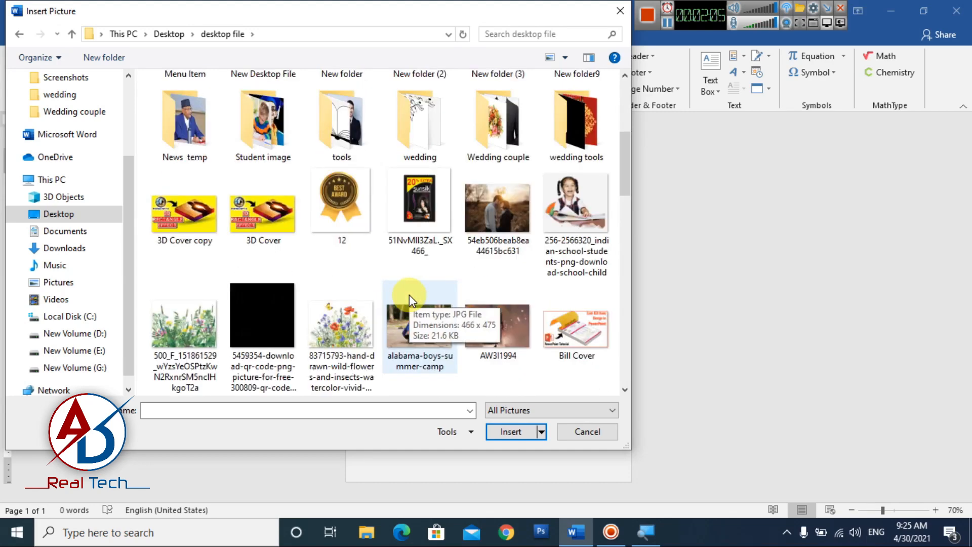
pyautogui.scroll(2, 302, 245)
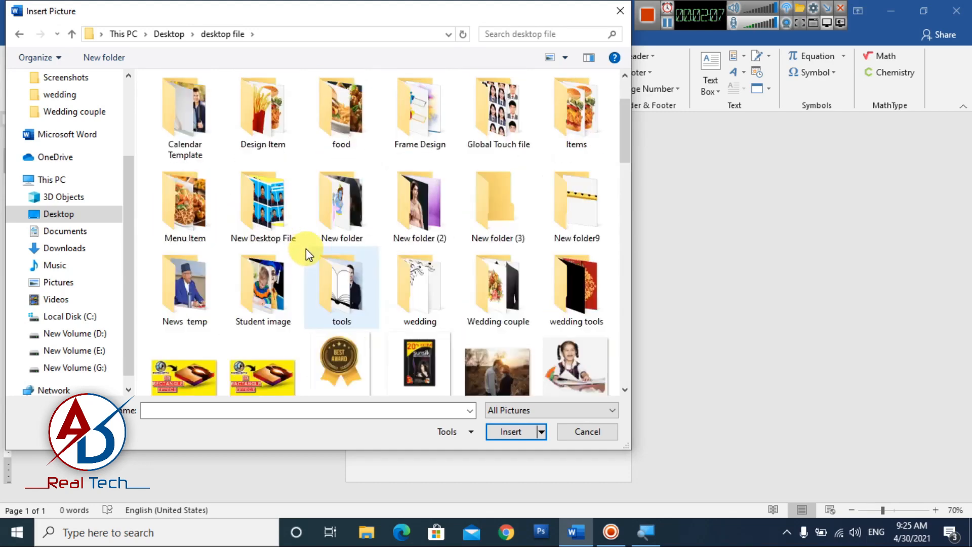
pyautogui.doubleClick(511, 293)
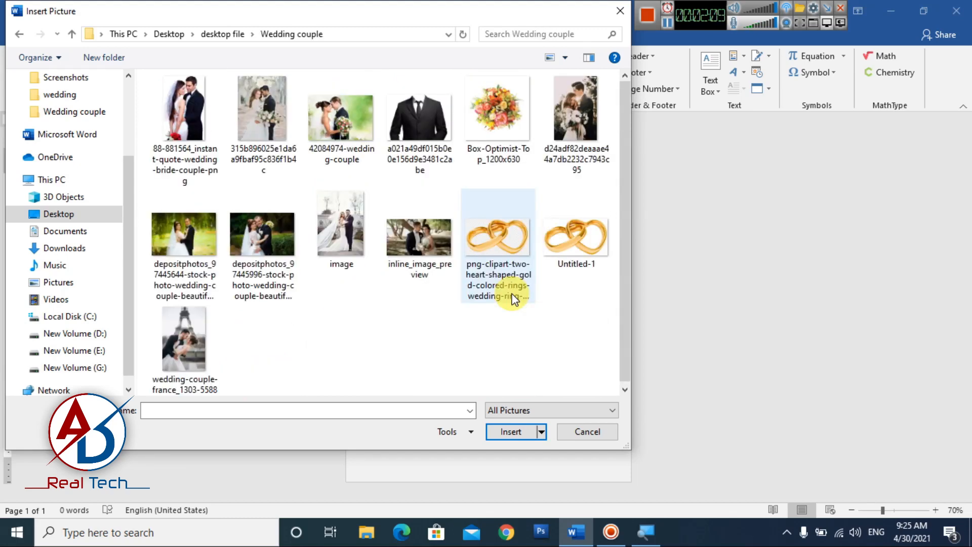
pyautogui.hotkey('alt', 'Left')
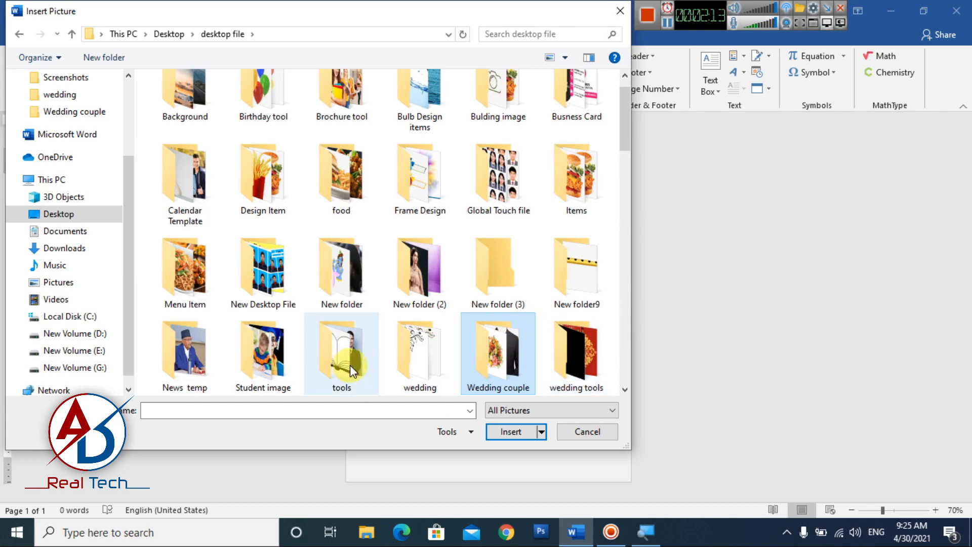
pyautogui.click(428, 346)
pyautogui.doubleClick(428, 350)
pyautogui.click(497, 333)
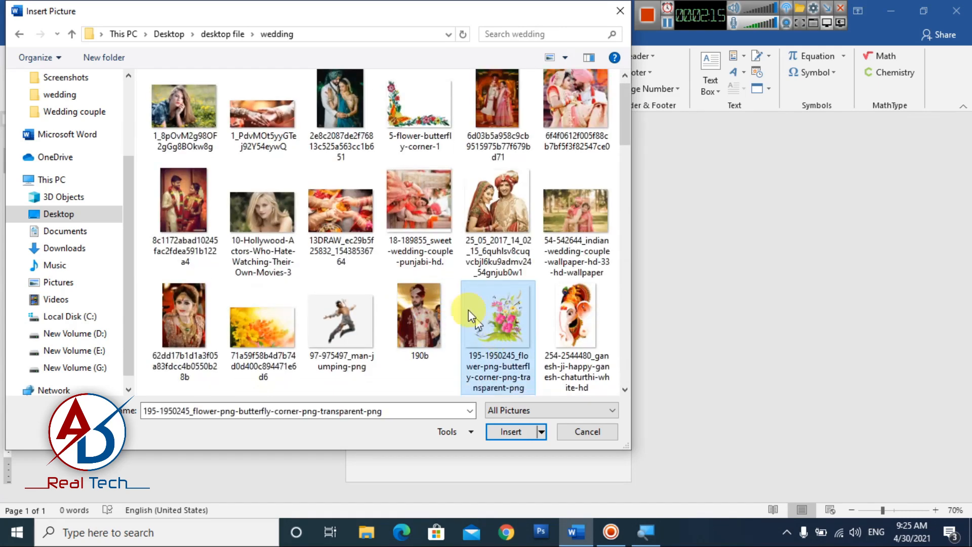
pyautogui.click(506, 432)
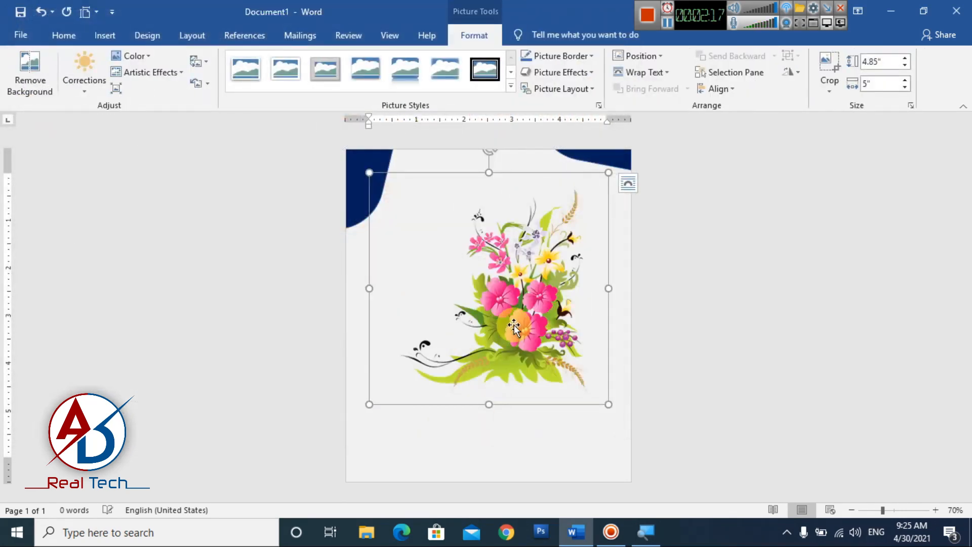
# Set the flower picture's text wrapping to In Front of Text
pyautogui.click(636, 73)
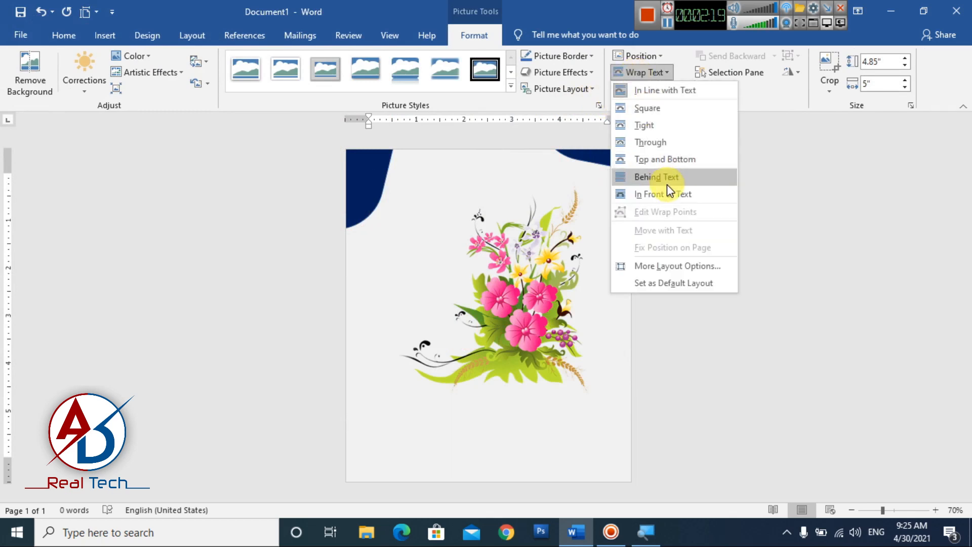
pyautogui.click(667, 184)
pyautogui.click(650, 74)
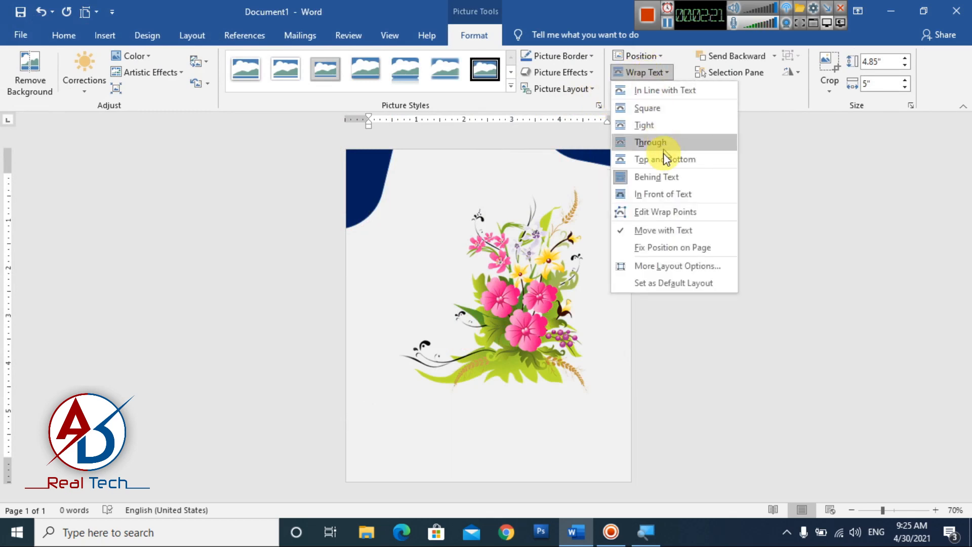
pyautogui.click(660, 194)
# Shrink the flowers to about 2.6 inches and place them in the bottom-right corner
pyautogui.moveTo(559, 324); pyautogui.dragTo(560, 367)
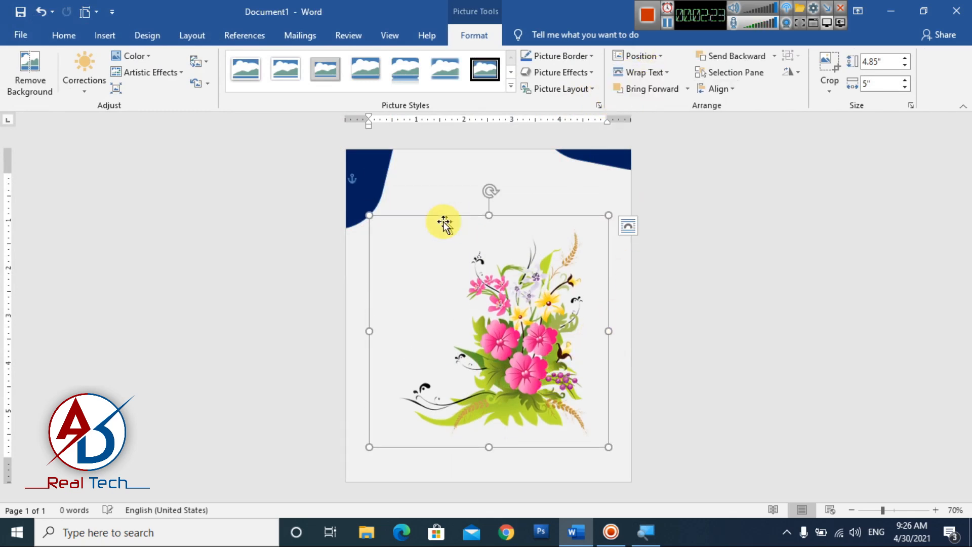
pyautogui.moveTo(368, 215); pyautogui.dragTo(481, 321)
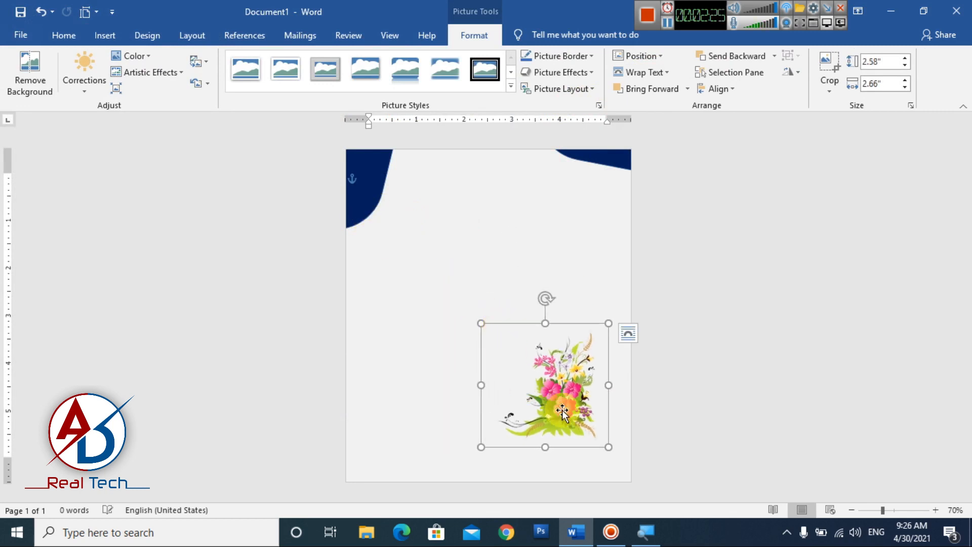
pyautogui.moveTo(564, 407); pyautogui.dragTo(608, 460)
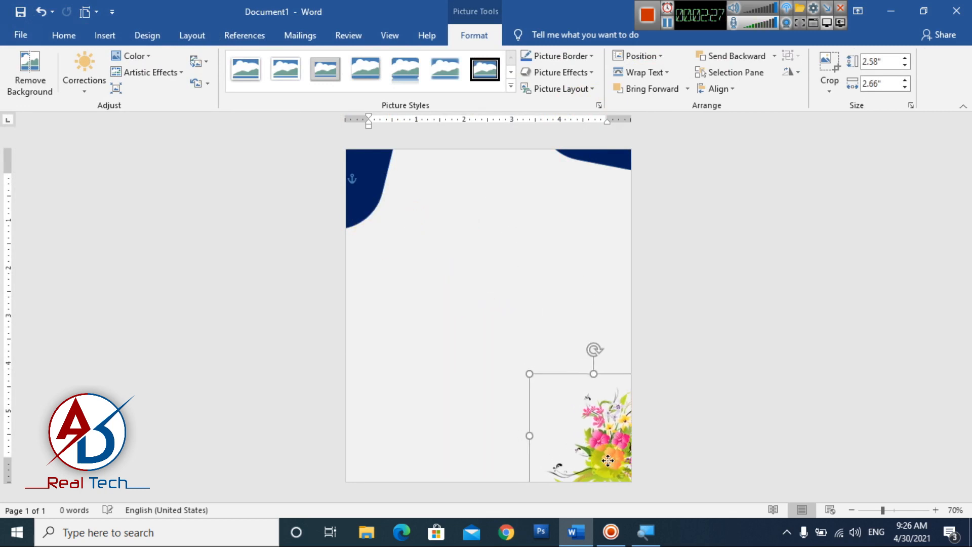
pyautogui.click(495, 388)
pyautogui.scroll(1, 486, 382)
pyautogui.scroll(-1, 486, 383)
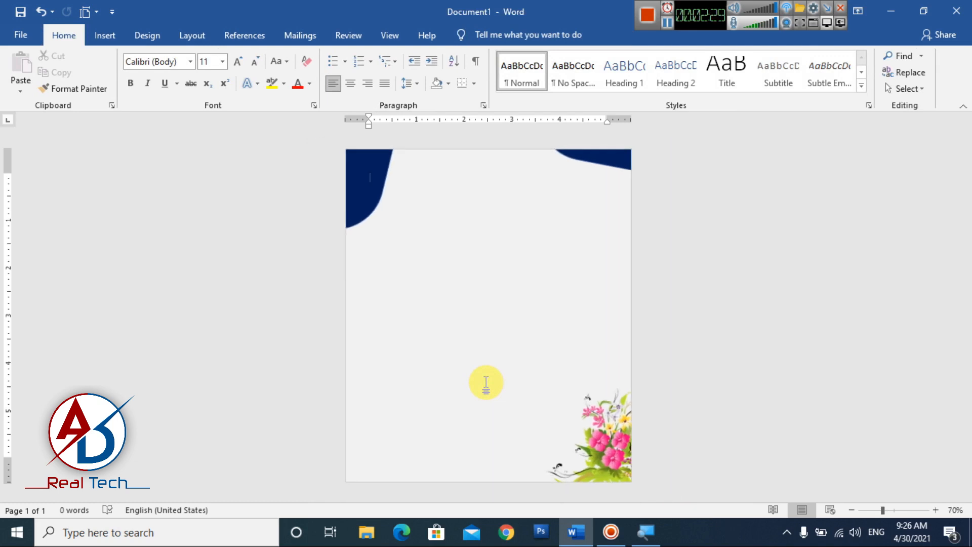
pyautogui.scroll(-1, 486, 383)
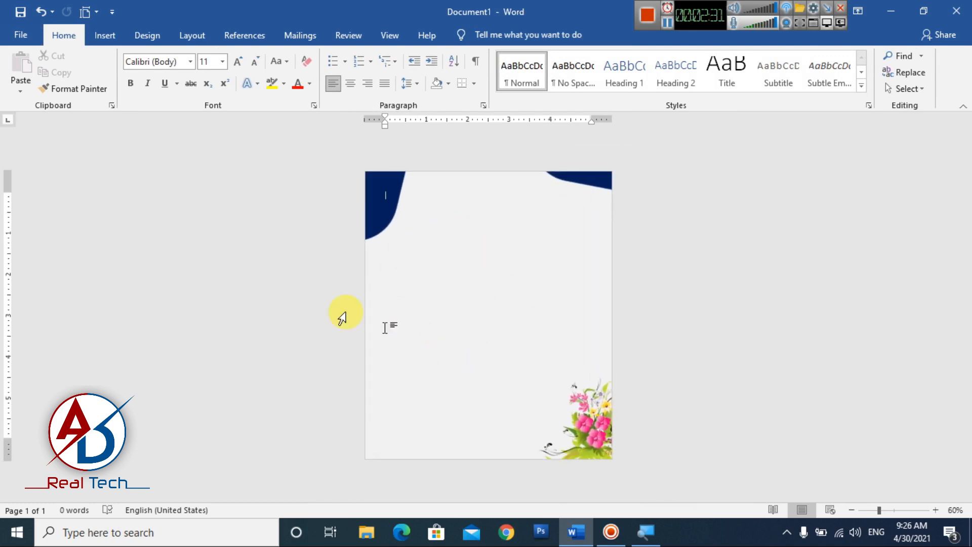
# Draw a tall rounded rectangle with a large curved corner and move it left
pyautogui.click(100, 38)
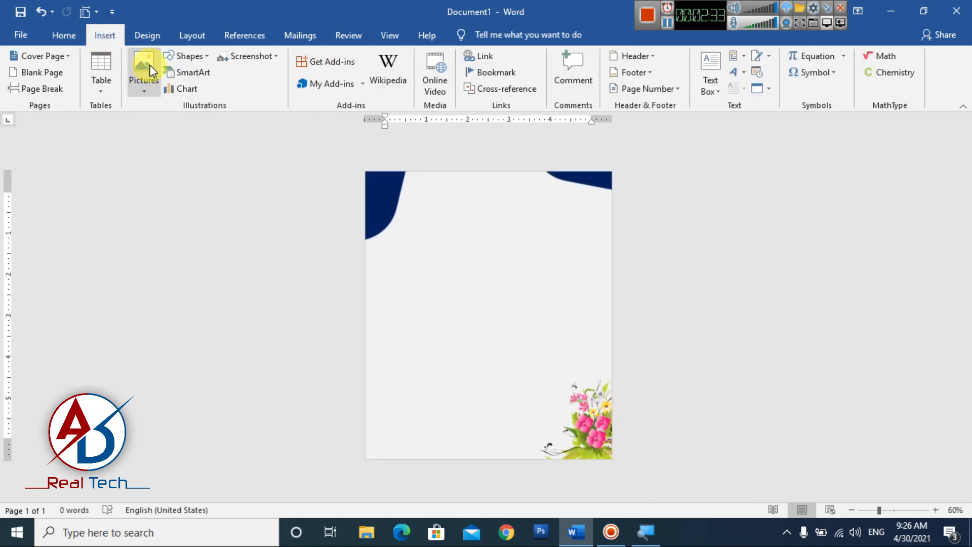
pyautogui.click(188, 54)
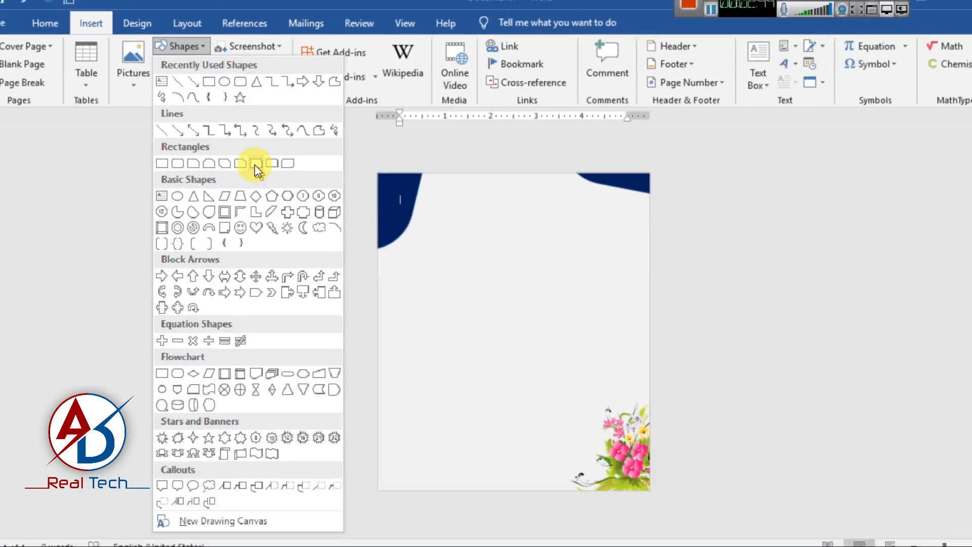
pyautogui.click(256, 161)
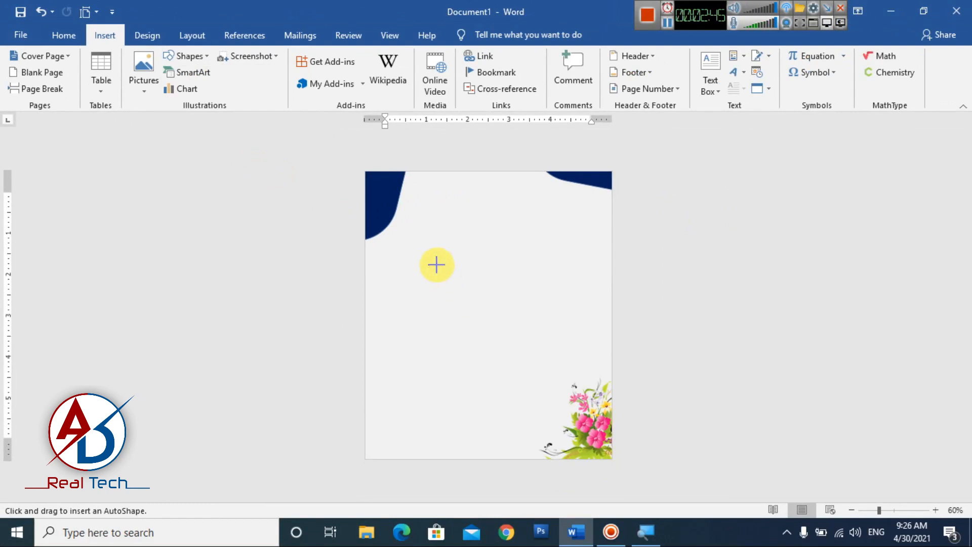
pyautogui.moveTo(618, 366); pyautogui.dragTo(813, 546)
pyautogui.moveTo(534, 389); pyautogui.dragTo(535, 390)
pyautogui.moveTo(518, 264); pyautogui.dragTo(425, 248)
pyautogui.moveTo(530, 389); pyautogui.dragTo(520, 440)
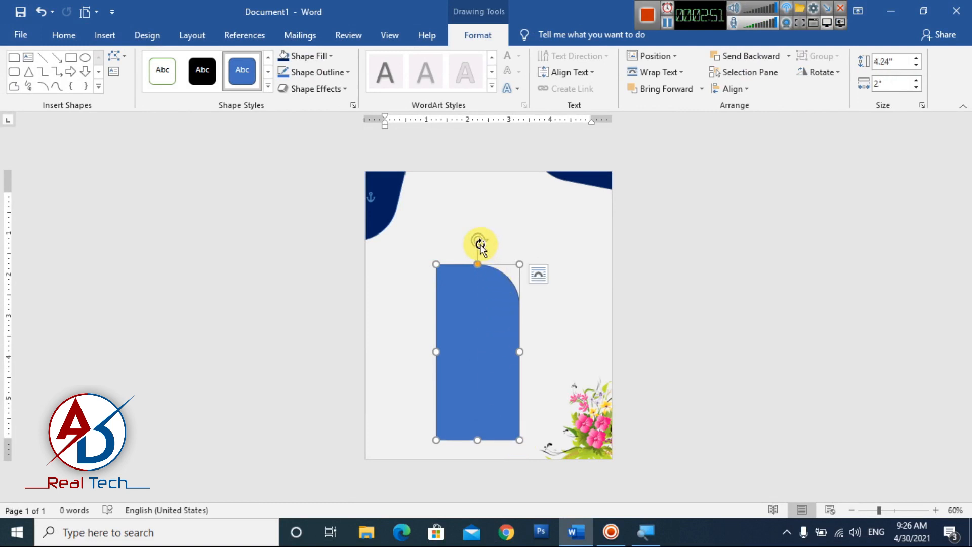
pyautogui.moveTo(495, 302); pyautogui.dragTo(443, 286)
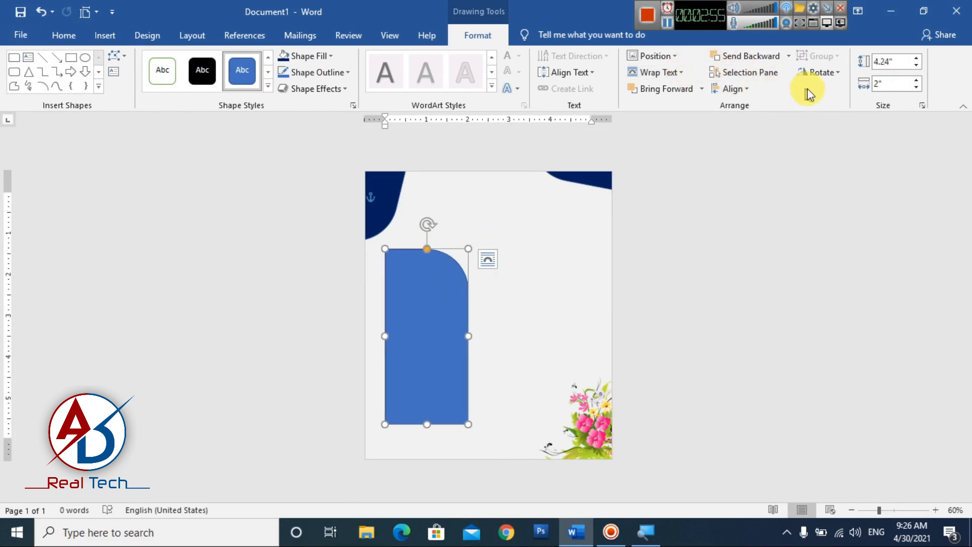
# Flip the rounded shape horizontally, lower it and enlarge it up and right
pyautogui.click(830, 74)
pyautogui.click(846, 141)
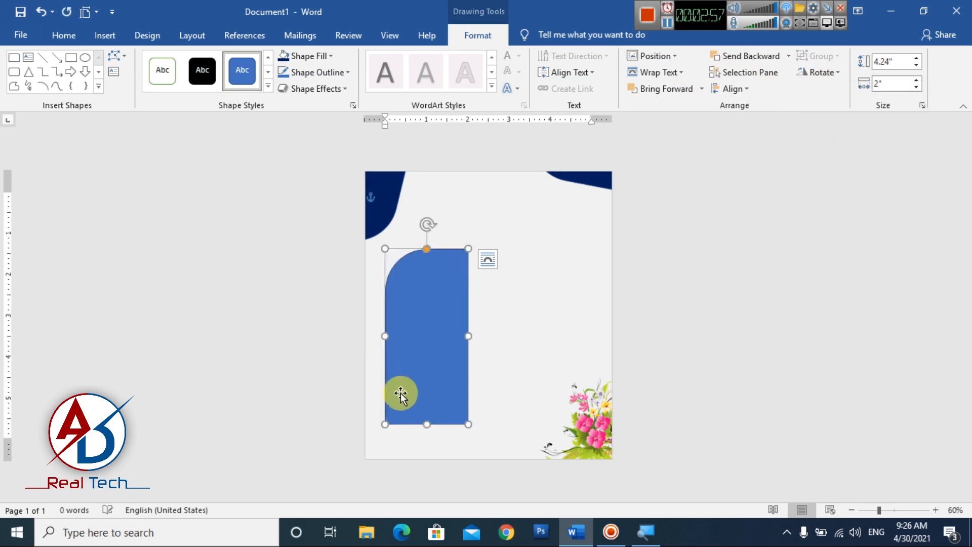
pyautogui.moveTo(436, 386); pyautogui.dragTo(419, 422)
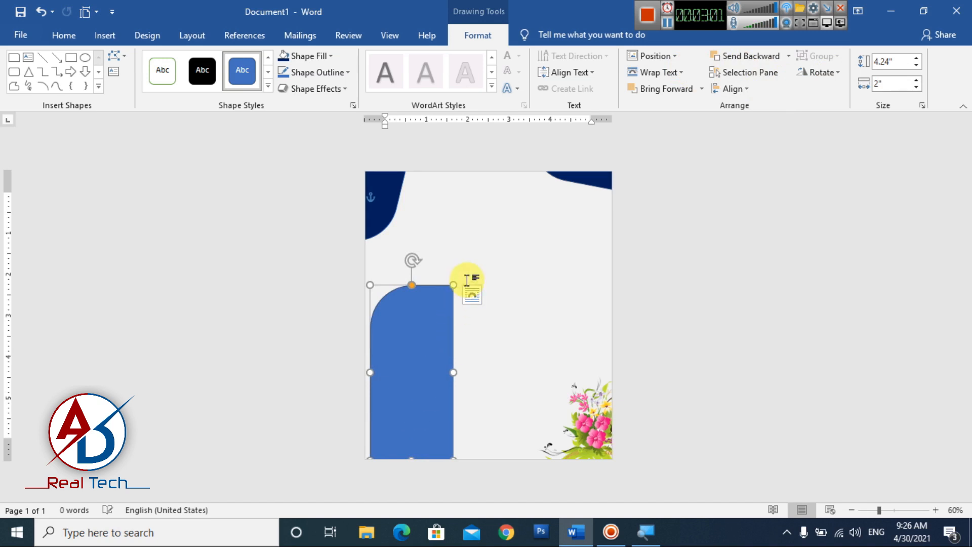
pyautogui.moveTo(454, 285); pyautogui.dragTo(493, 224)
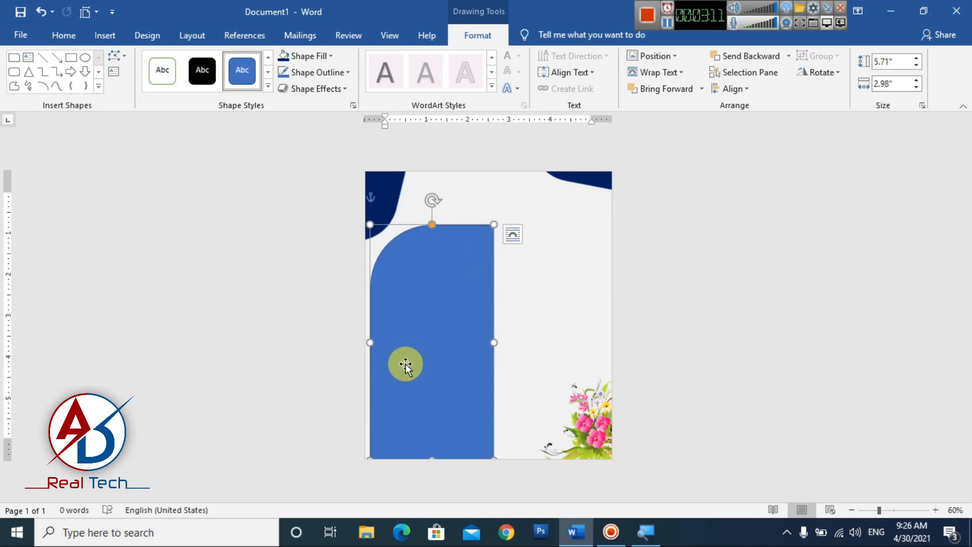
pyautogui.click(837, 294)
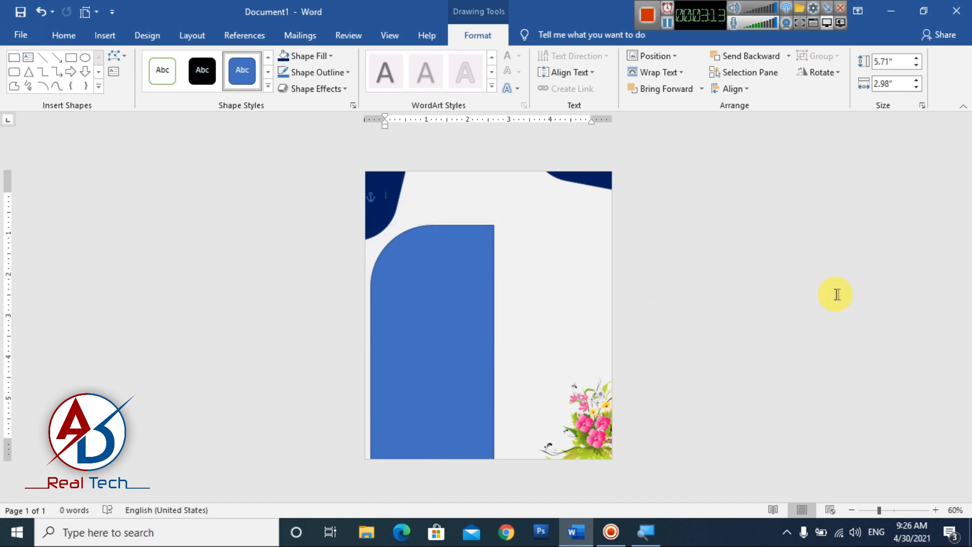
pyautogui.click(418, 370)
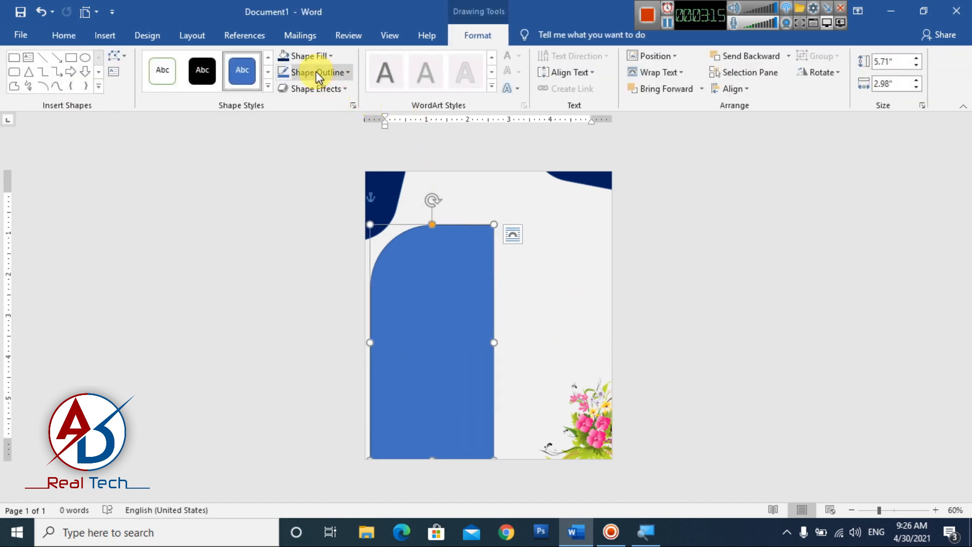
# Remove the rounded panel's outline
pyautogui.click(319, 76)
pyautogui.click(310, 199)
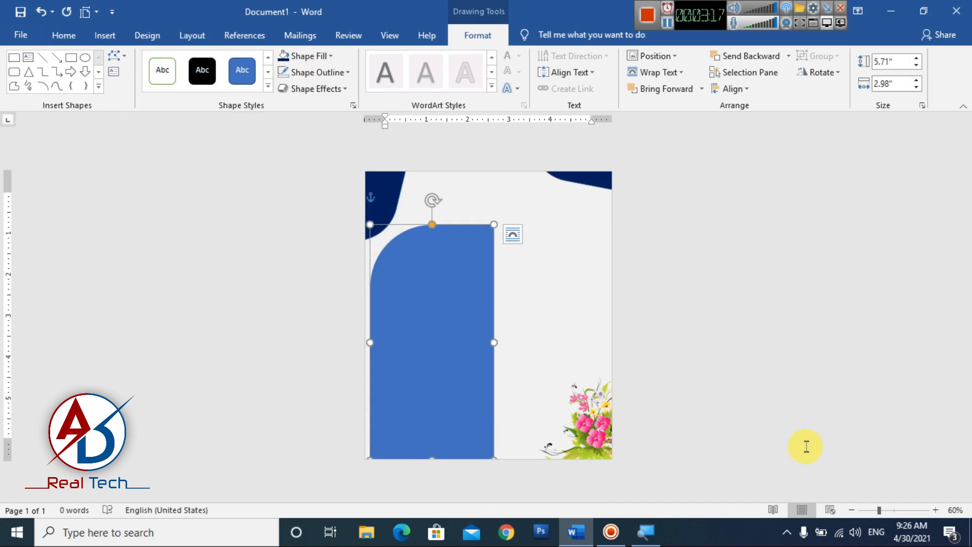
pyautogui.scroll(5, 815, 466)
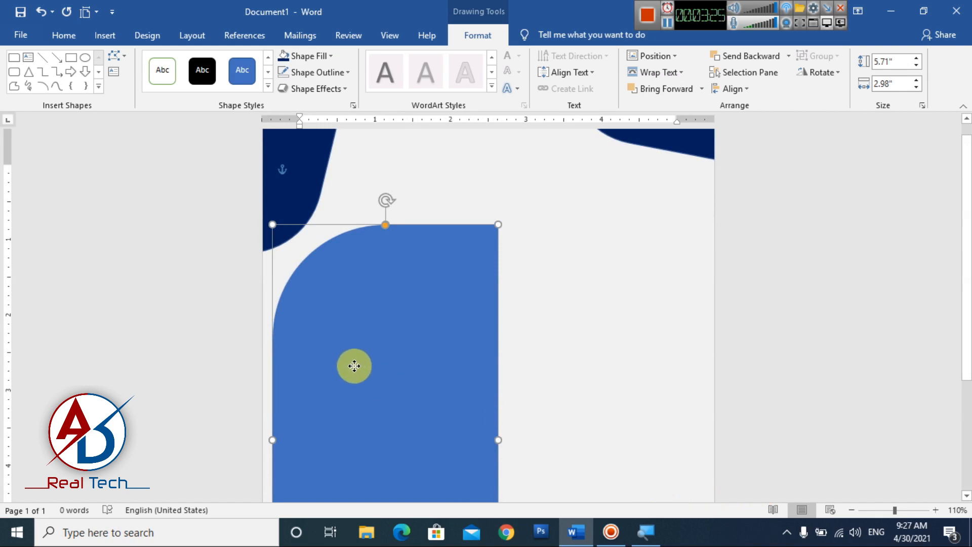
pyautogui.scroll(-3, 451, 381)
pyautogui.keyDown('ctrl'); pyautogui.scroll(-5, 457, 373); pyautogui.keyUp('ctrl')
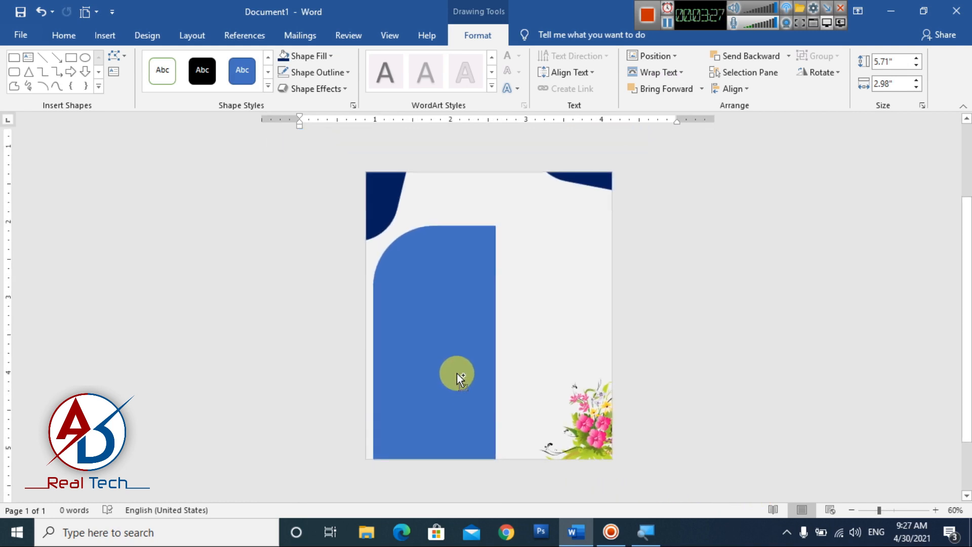
pyautogui.click(457, 372)
pyautogui.keyDown('ctrl'); pyautogui.scroll(1, 457, 372); pyautogui.keyUp('ctrl')
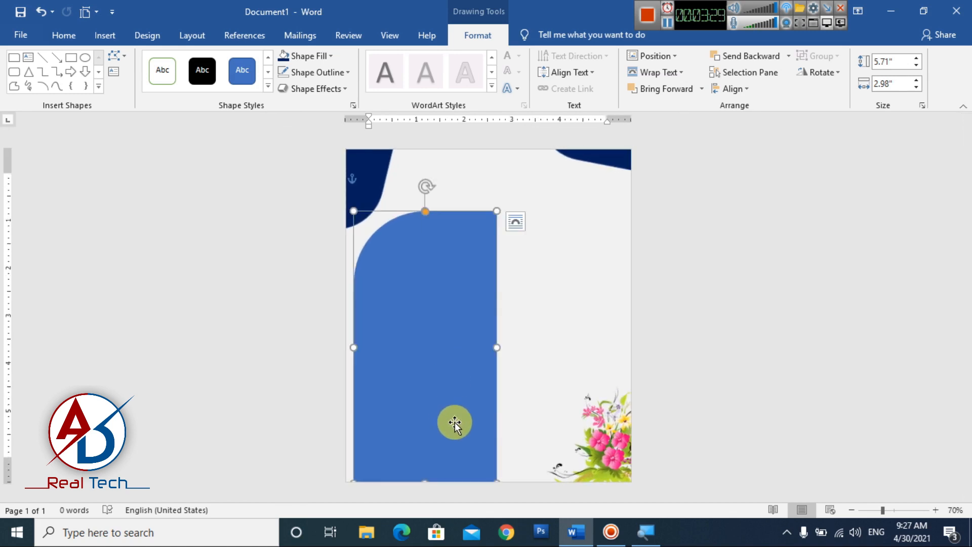
# Fill the rounded panel with white
pyautogui.click(326, 57)
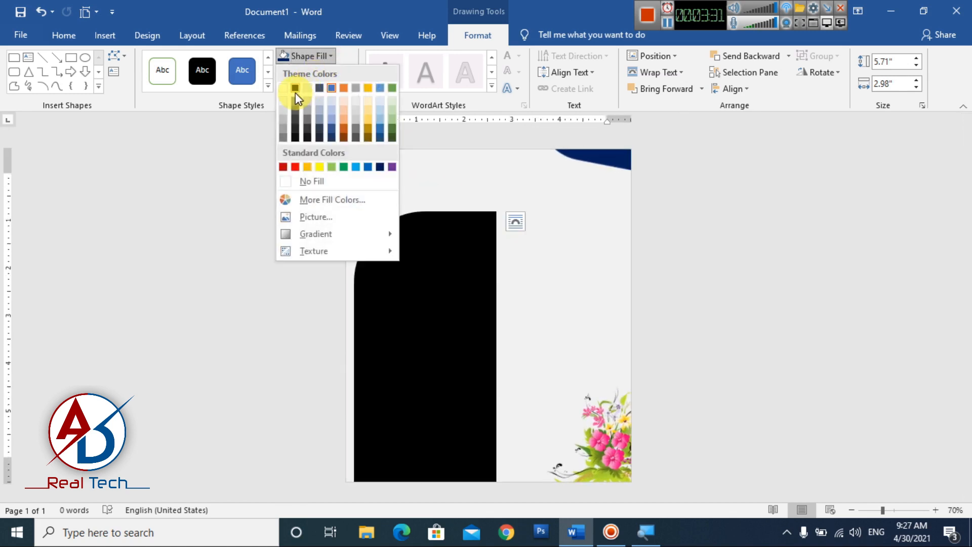
pyautogui.click(284, 88)
pyautogui.click(582, 415)
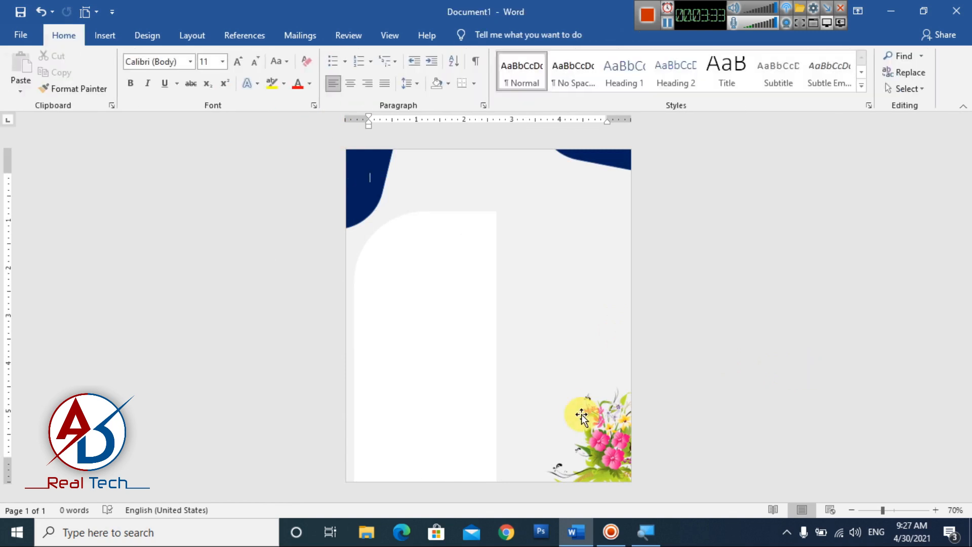
pyautogui.keyDown('ctrl'); pyautogui.scroll(-3, 577, 410); pyautogui.keyUp('ctrl')
pyautogui.scroll(3, 586, 283)
pyautogui.click(104, 35)
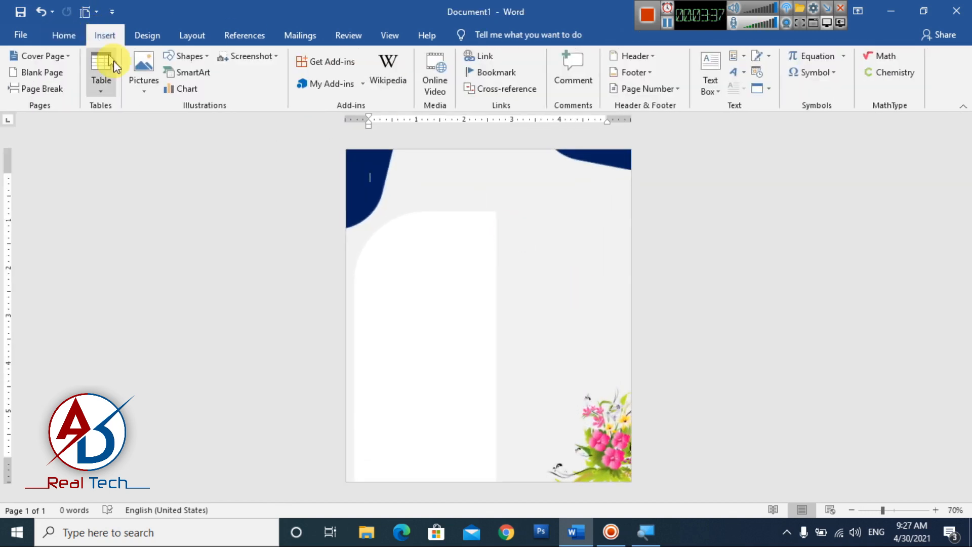
# Insert the first bride-and-groom photo from desktop file > Wedding couple
pyautogui.click(140, 66)
pyautogui.click(162, 120)
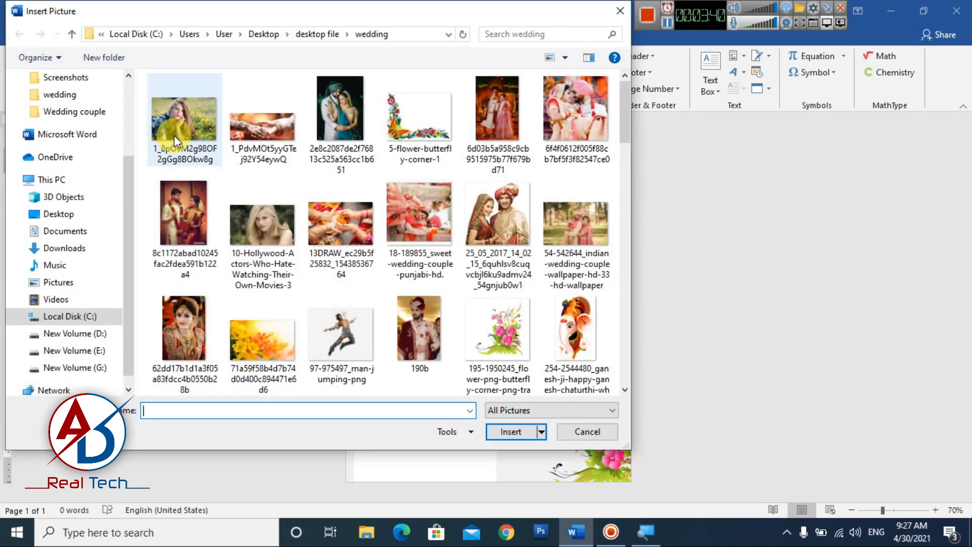
pyautogui.click(68, 37)
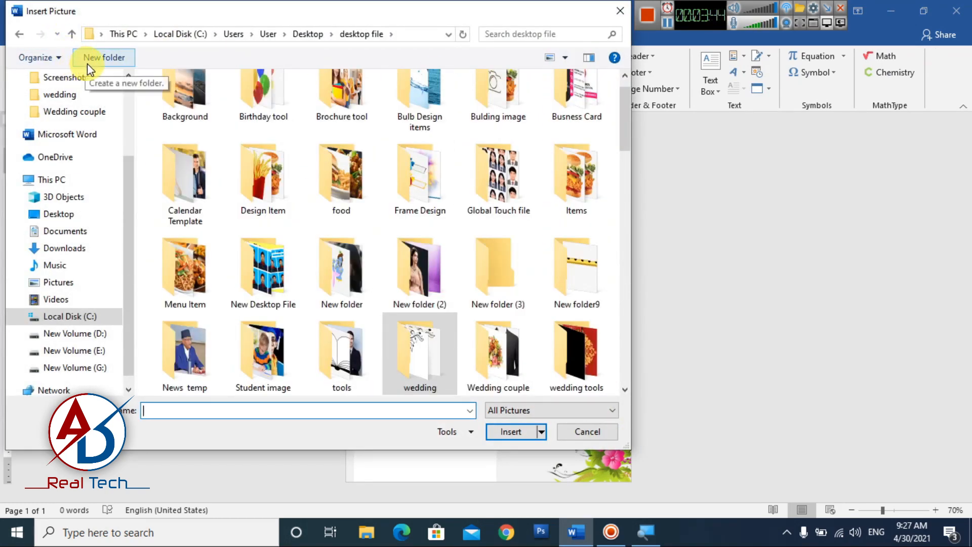
pyautogui.click(72, 35)
pyautogui.doubleClick(164, 120)
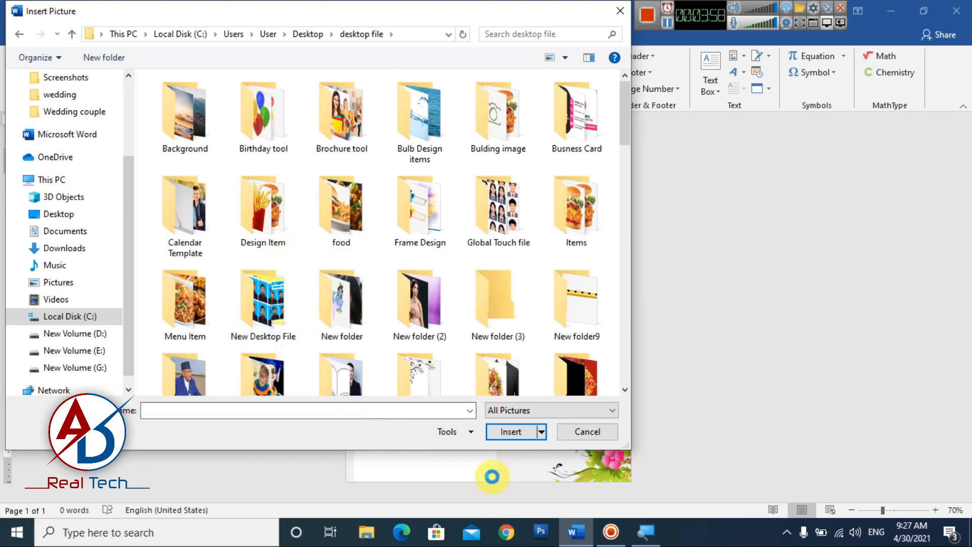
pyautogui.scroll(-3, 516, 298)
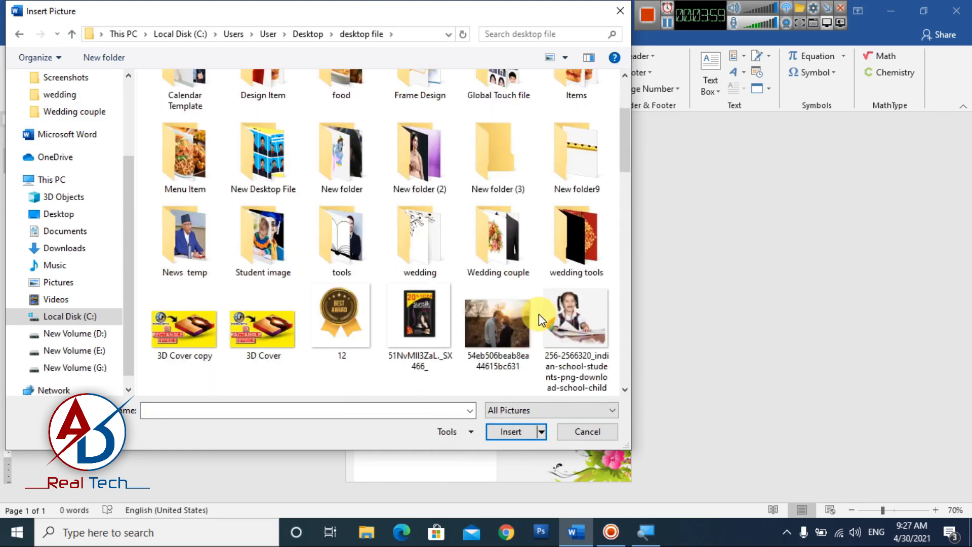
pyautogui.doubleClick(517, 249)
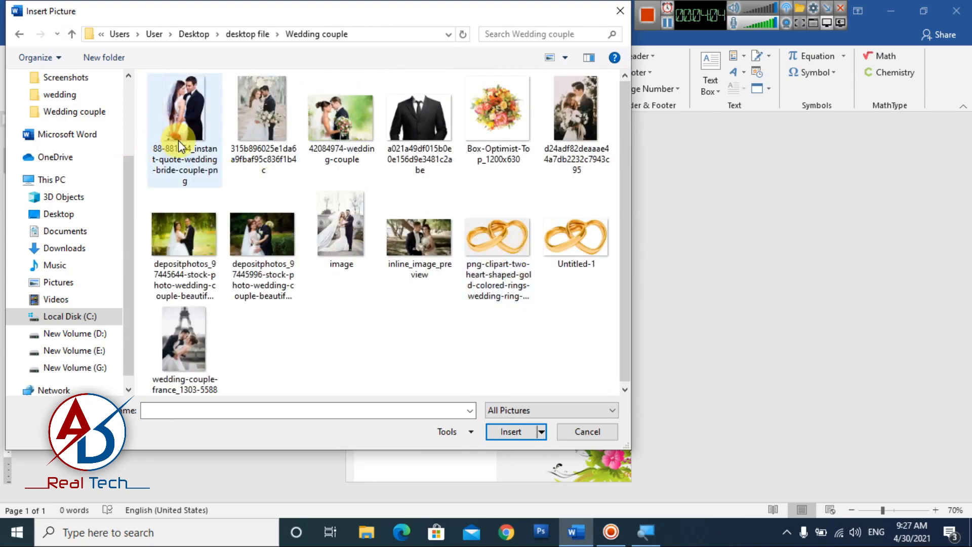
pyautogui.click(180, 147)
pyautogui.click(517, 432)
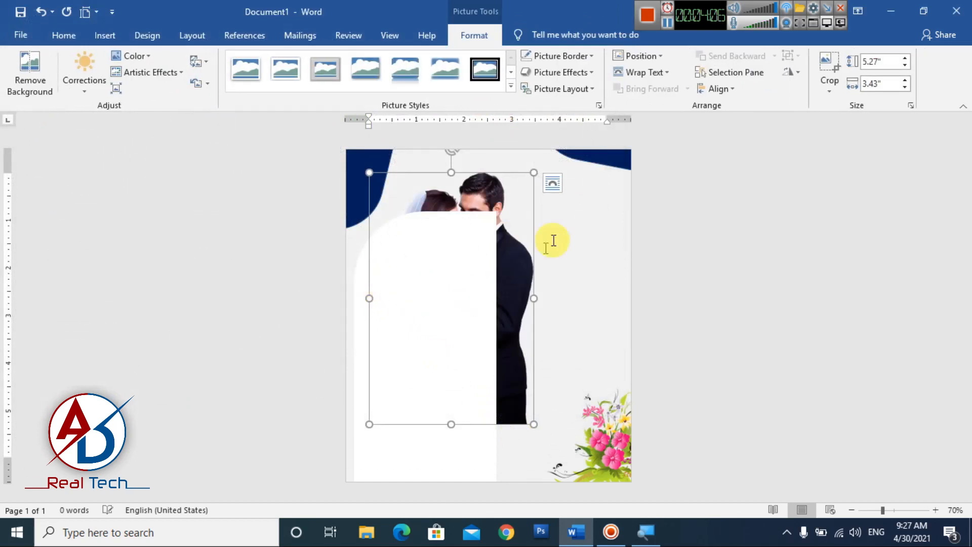
# Set the couple photo to In Front of Text and move it down into the white panel
pyautogui.click(658, 69)
pyautogui.click(673, 193)
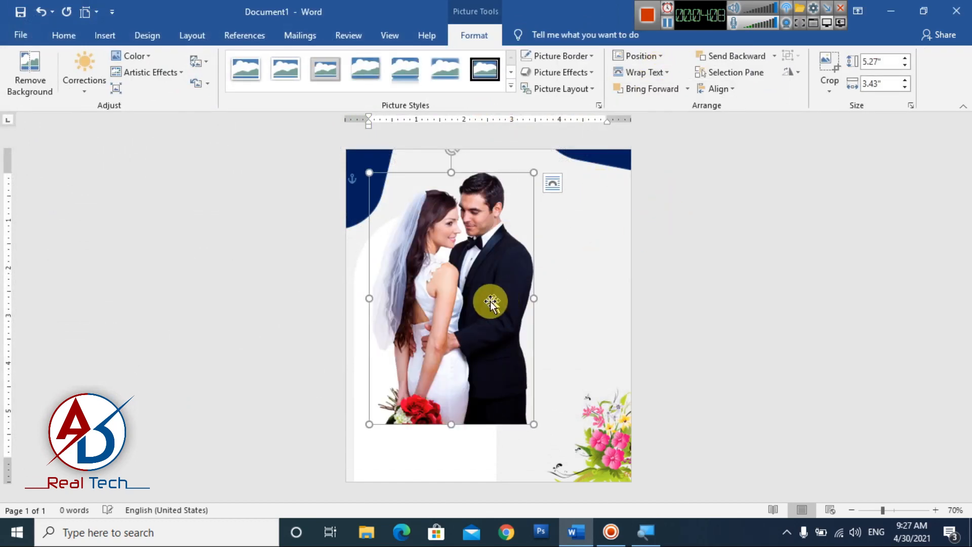
pyautogui.moveTo(491, 303); pyautogui.dragTo(443, 422)
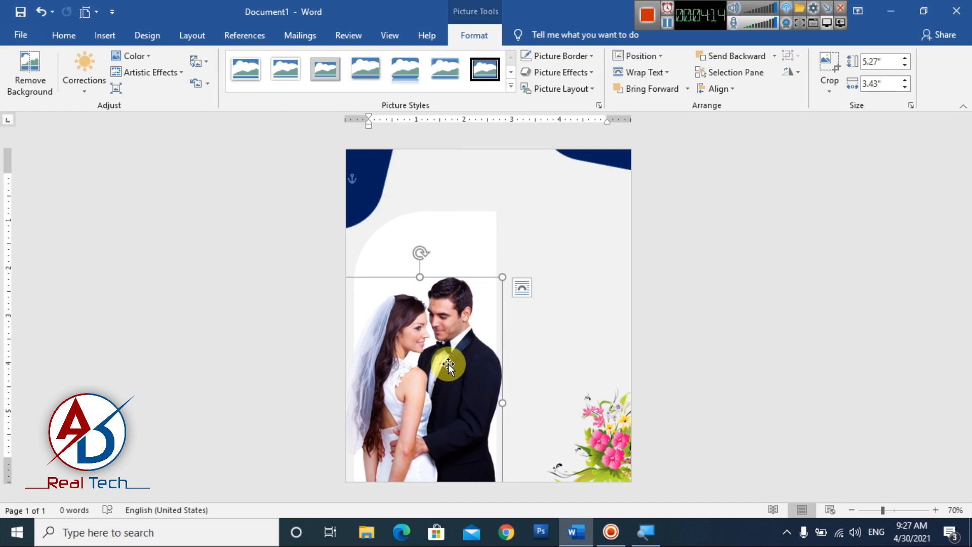
pyautogui.click(749, 371)
pyautogui.keyDown('ctrl'); pyautogui.scroll(2, 495, 322); pyautogui.keyUp('ctrl')
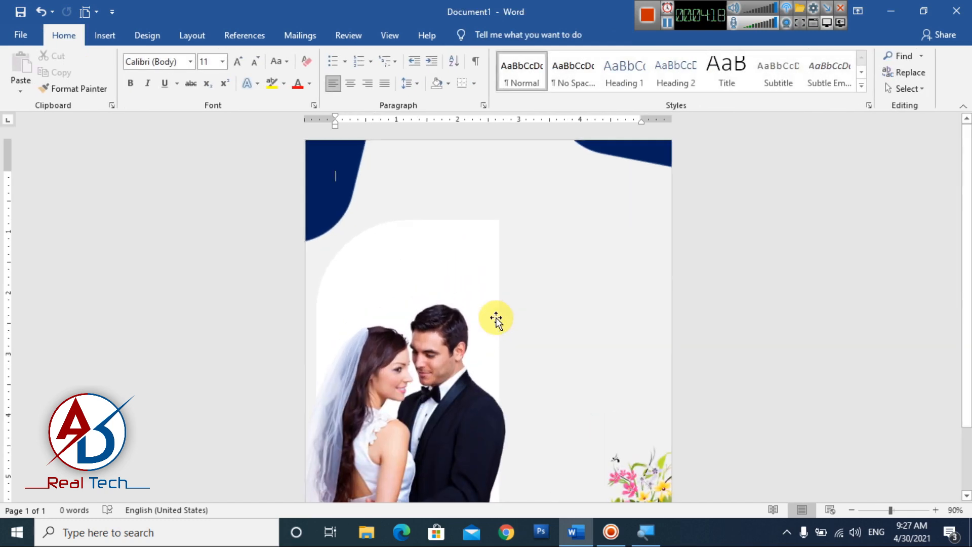
# Enlarge the white rounded panel upward and to the right
pyautogui.click(447, 250)
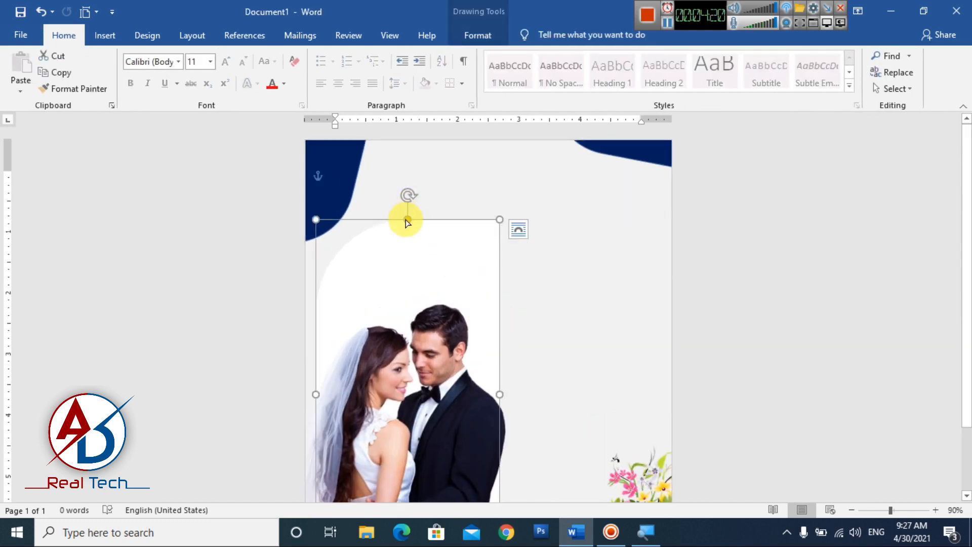
pyautogui.moveTo(407, 220); pyautogui.dragTo(435, 221)
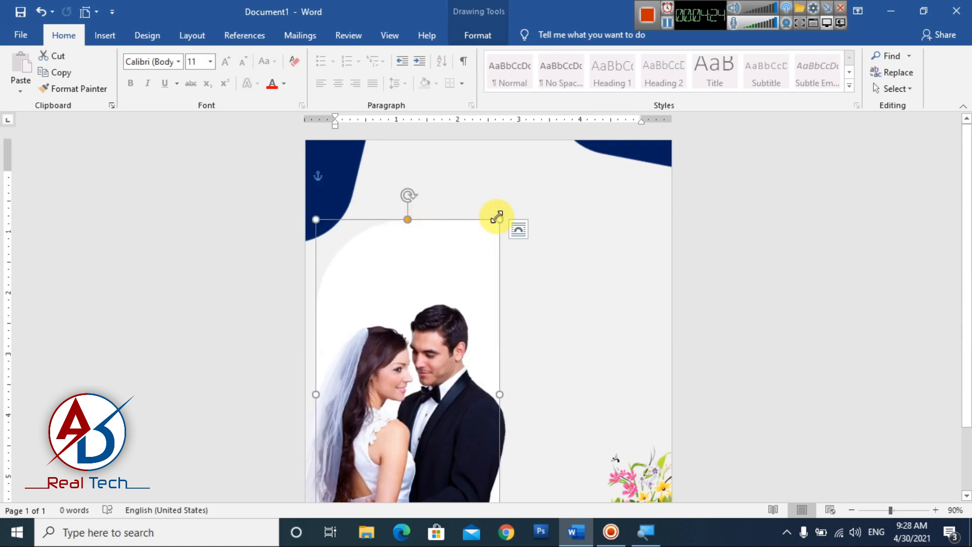
pyautogui.moveTo(497, 218); pyautogui.dragTo(506, 205)
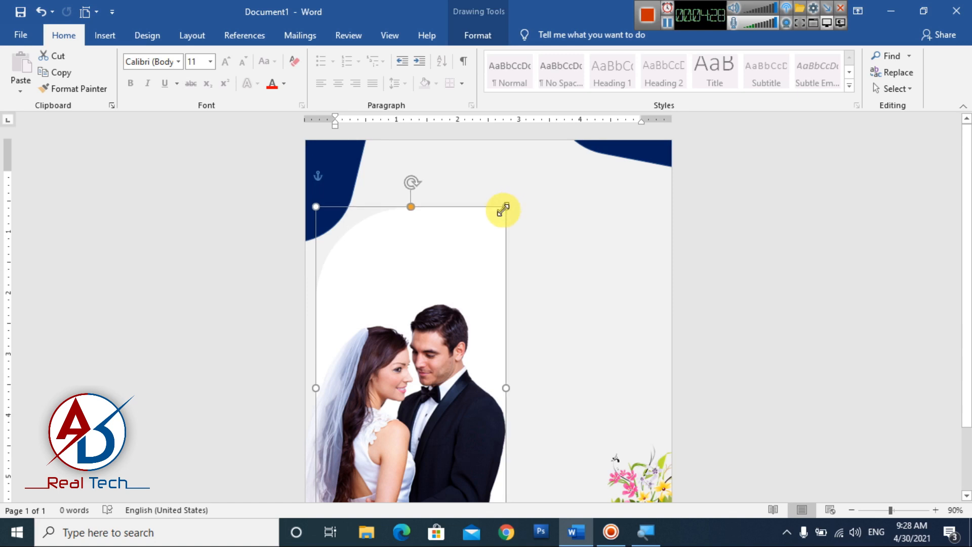
pyautogui.click(768, 298)
pyautogui.scroll(-4, 545, 386)
pyautogui.scroll(3, 544, 386)
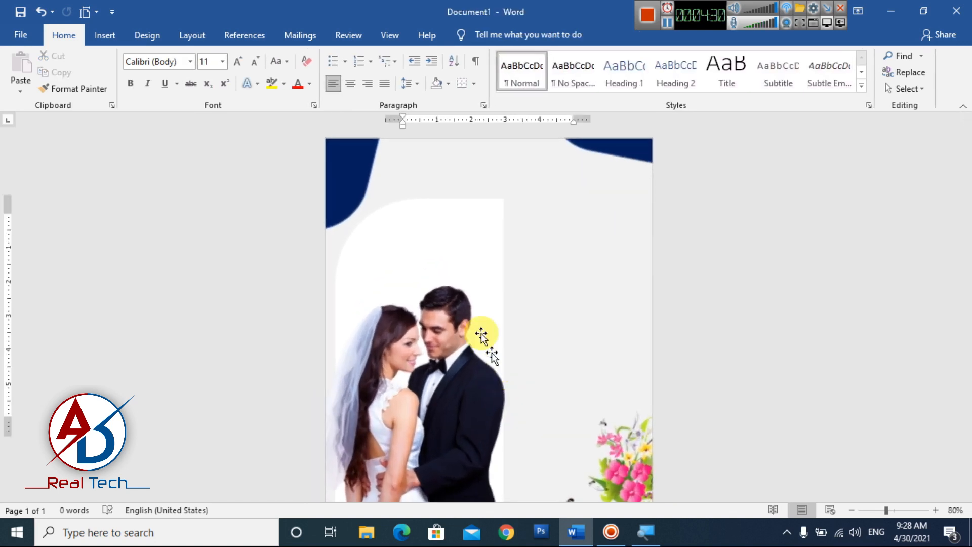
# Try narrowing the white panel from its right side, then undo and review the page
pyautogui.click(505, 351)
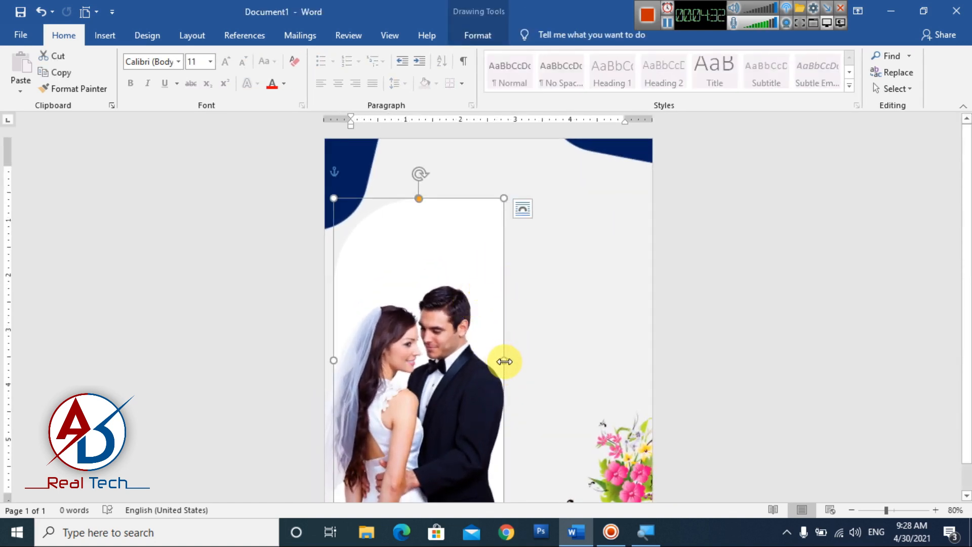
pyautogui.moveTo(504, 359); pyautogui.dragTo(496, 360)
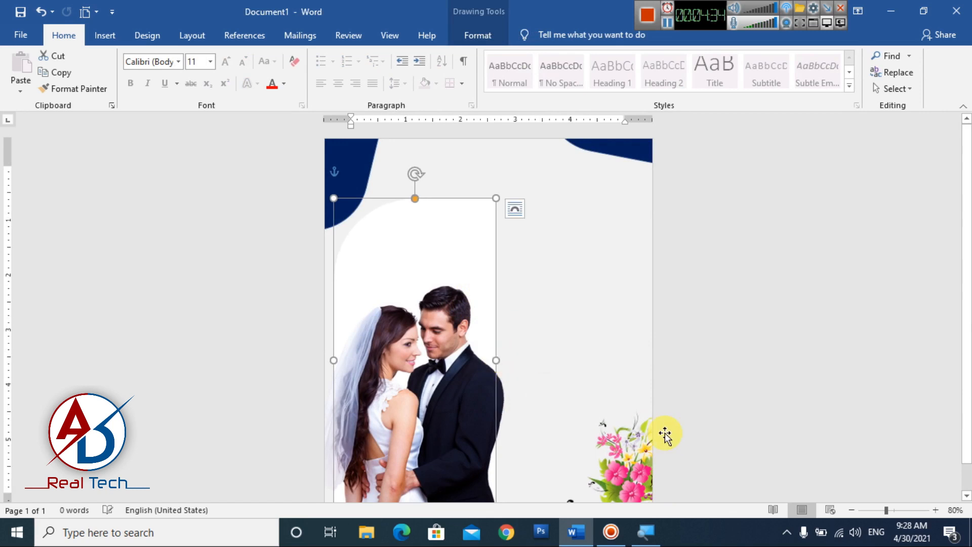
pyautogui.hotkey('ctrl', 'z')
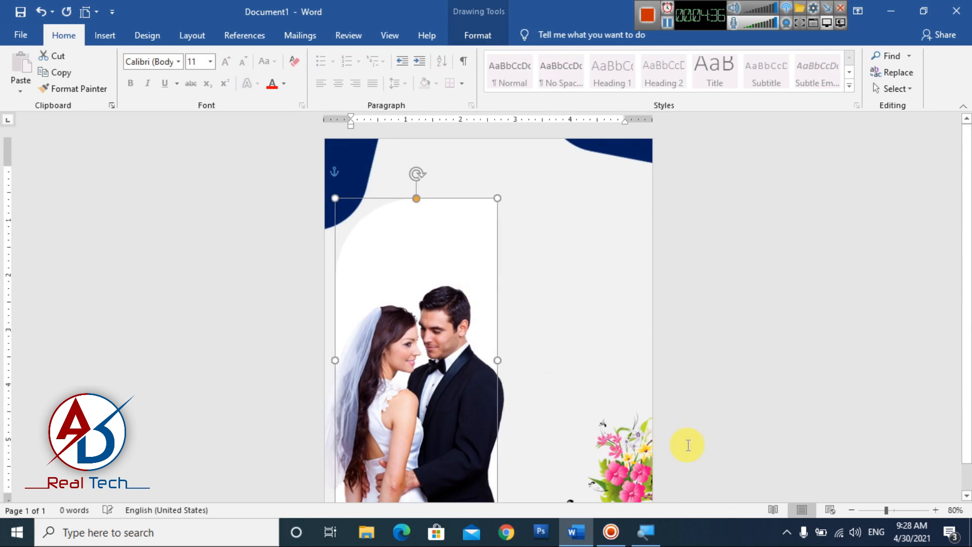
pyautogui.click(800, 434)
pyautogui.scroll(-3, 441, 374)
pyautogui.scroll(3, 441, 375)
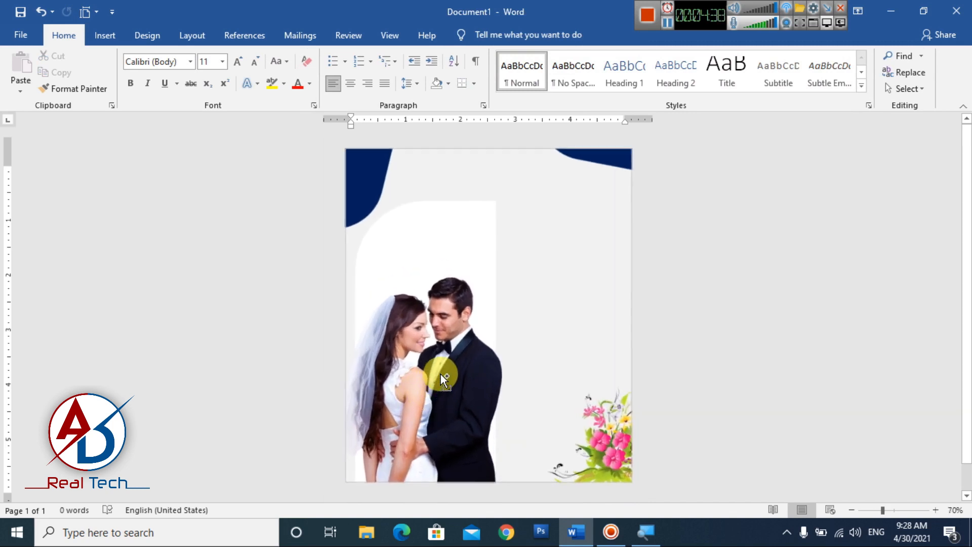
pyautogui.scroll(4, 440, 373)
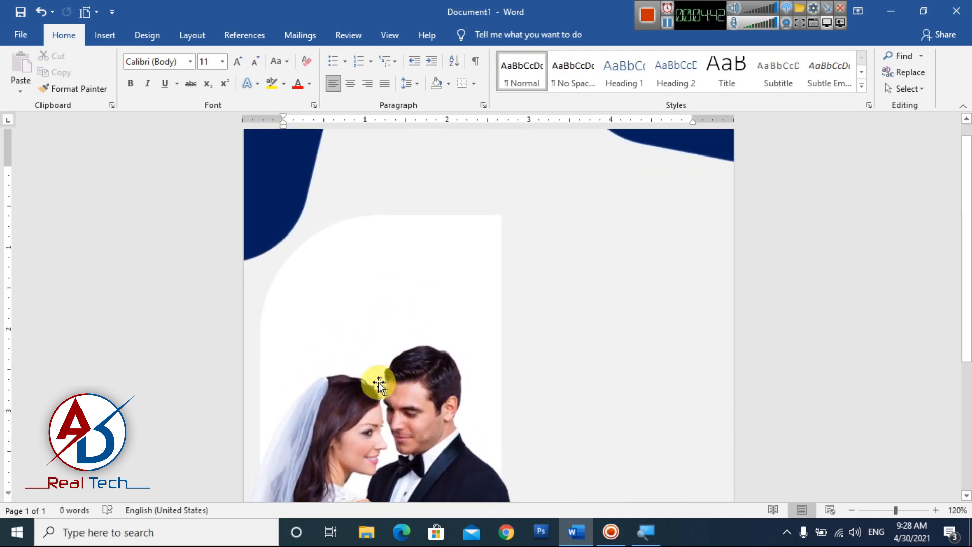
pyautogui.scroll(-6, 556, 375)
pyautogui.scroll(2, 557, 375)
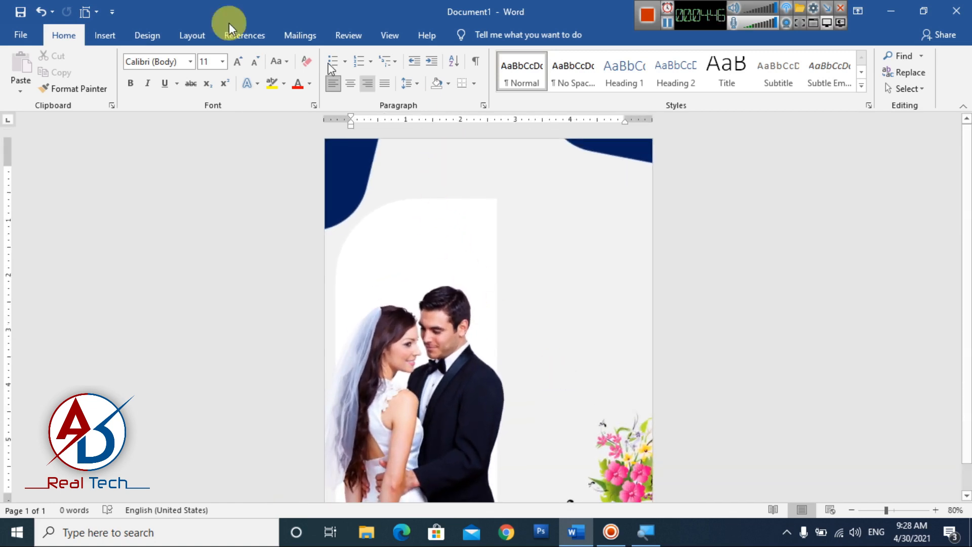
# Insert a first-style WordArt reading 'Our Wedding Day' at the card top and select its text
pyautogui.click(106, 34)
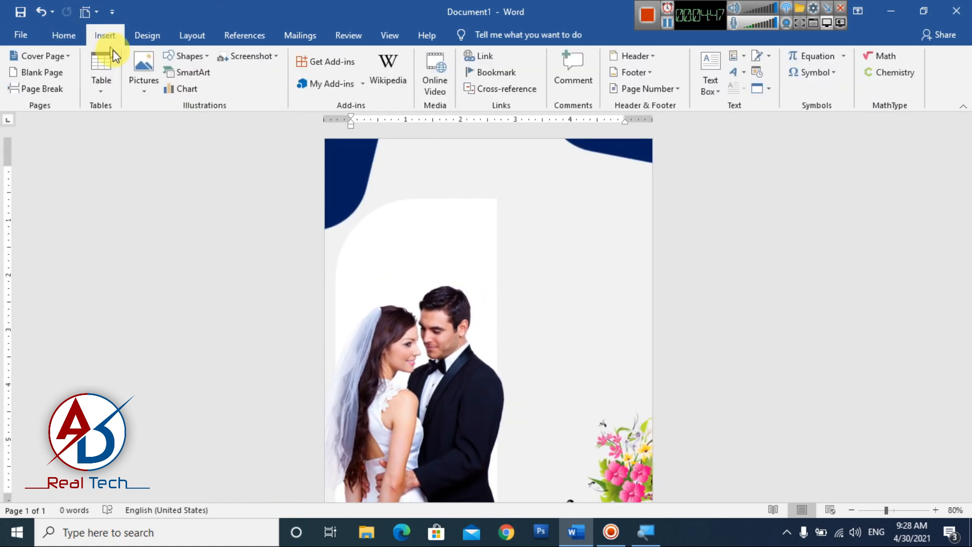
pyautogui.click(735, 72)
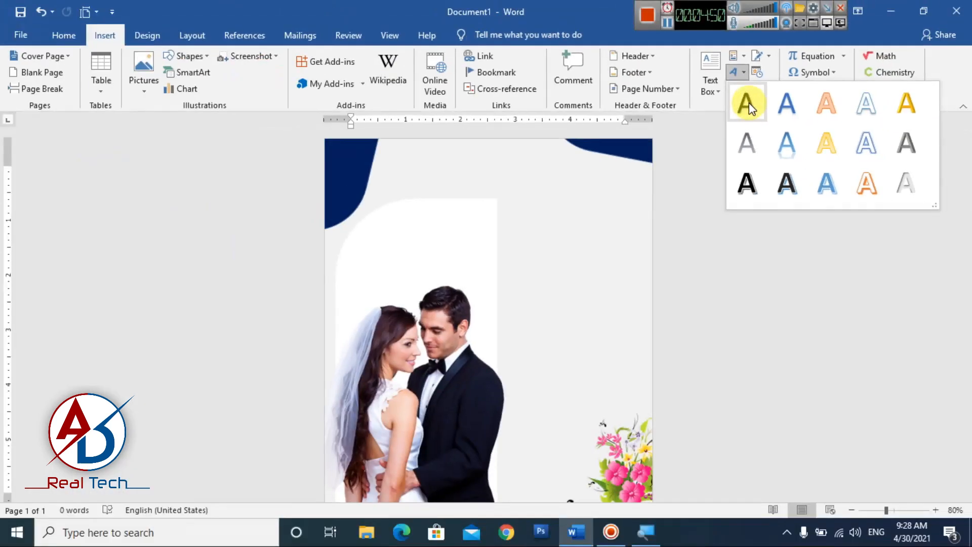
pyautogui.click(748, 104)
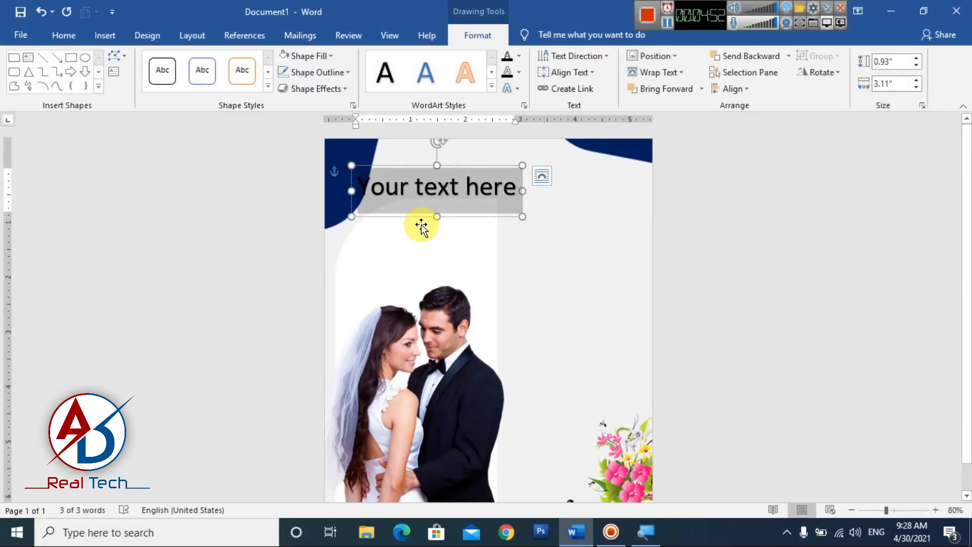
pyautogui.write('Our Wedding')
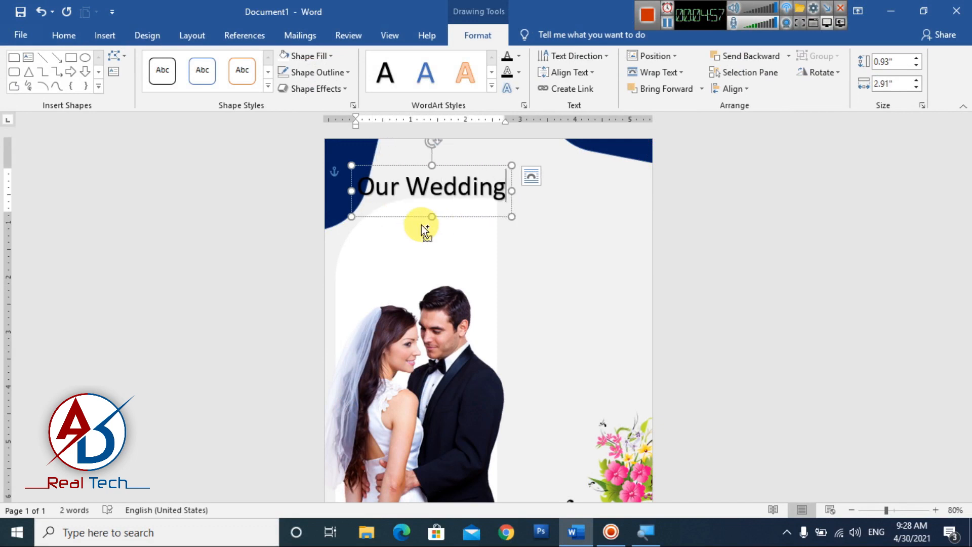
pyautogui.click(524, 178)
pyautogui.write('Day')
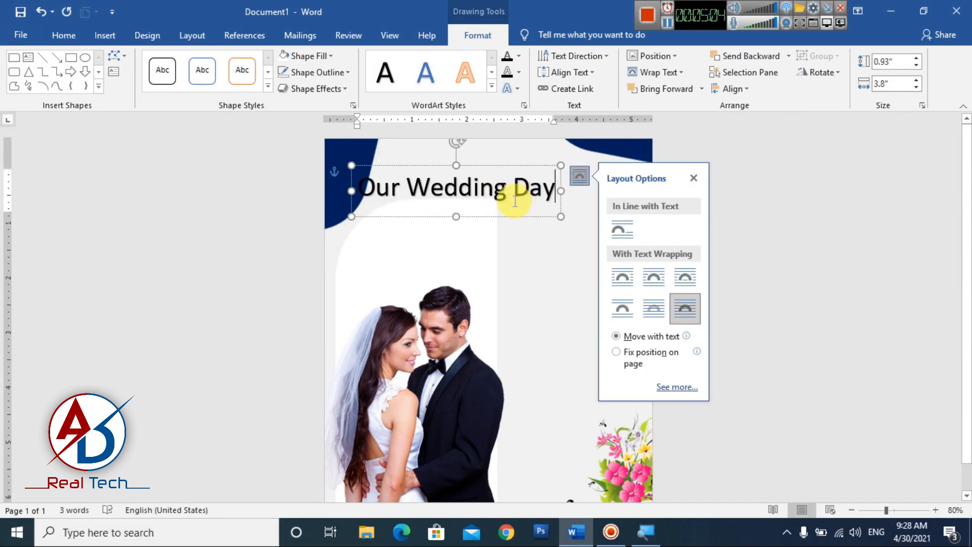
pyautogui.click(516, 199)
pyautogui.hotkey('ctrl', 'a')
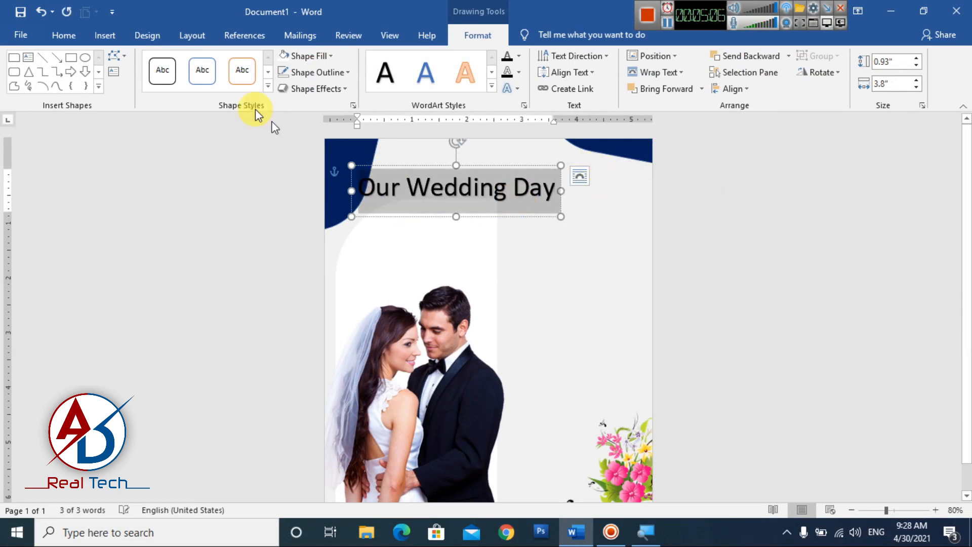
pyautogui.click(63, 35)
# Set the title to the Bulletto Killa font and colour it blue instead of red
pyautogui.click(190, 66)
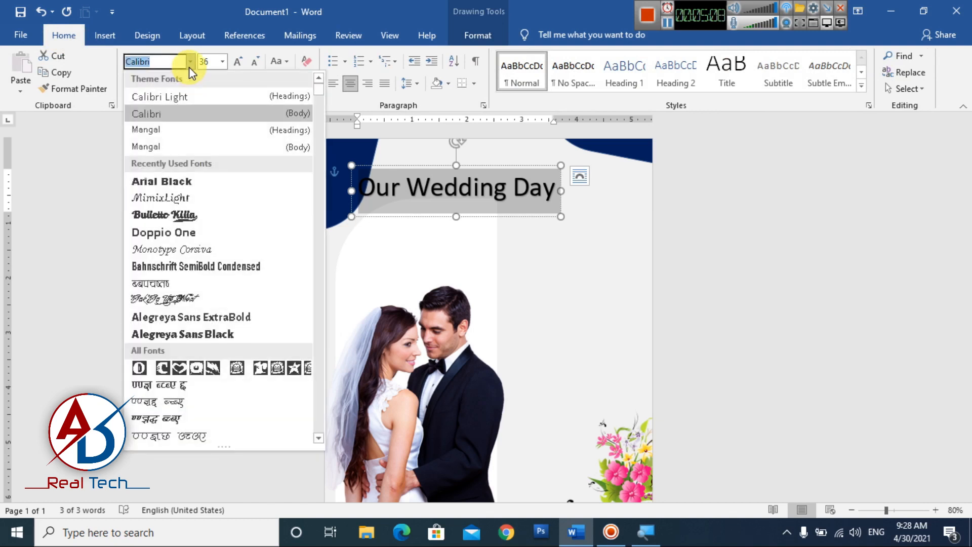
pyautogui.click(173, 215)
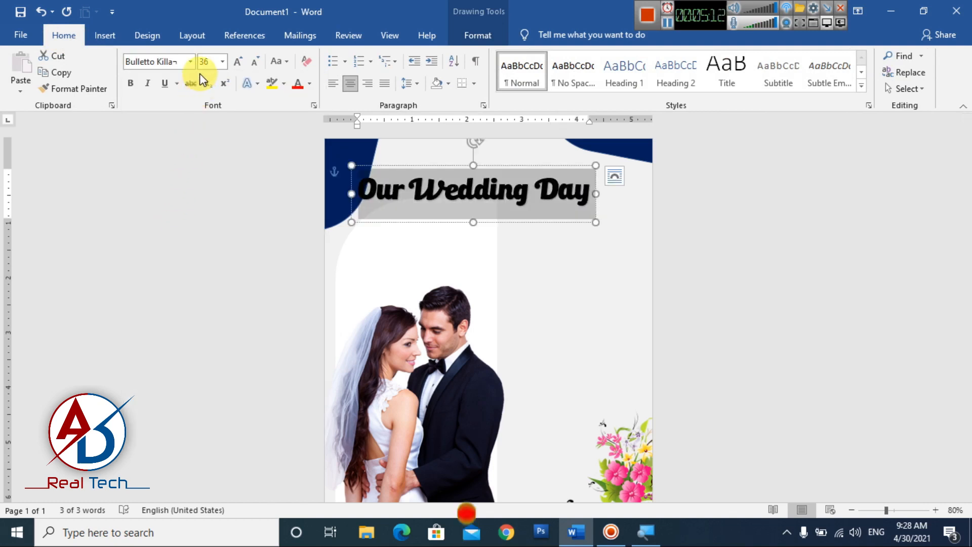
pyautogui.click(312, 87)
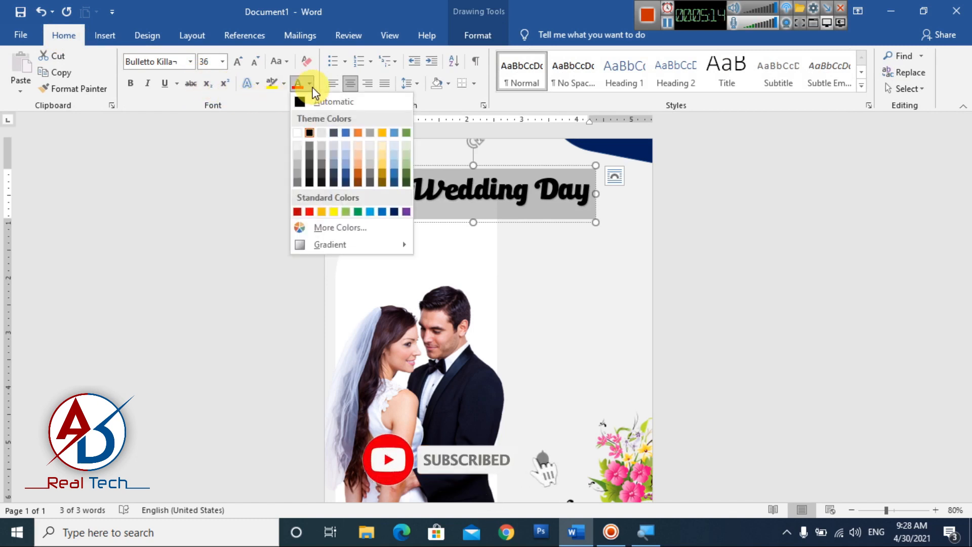
pyautogui.click(309, 210)
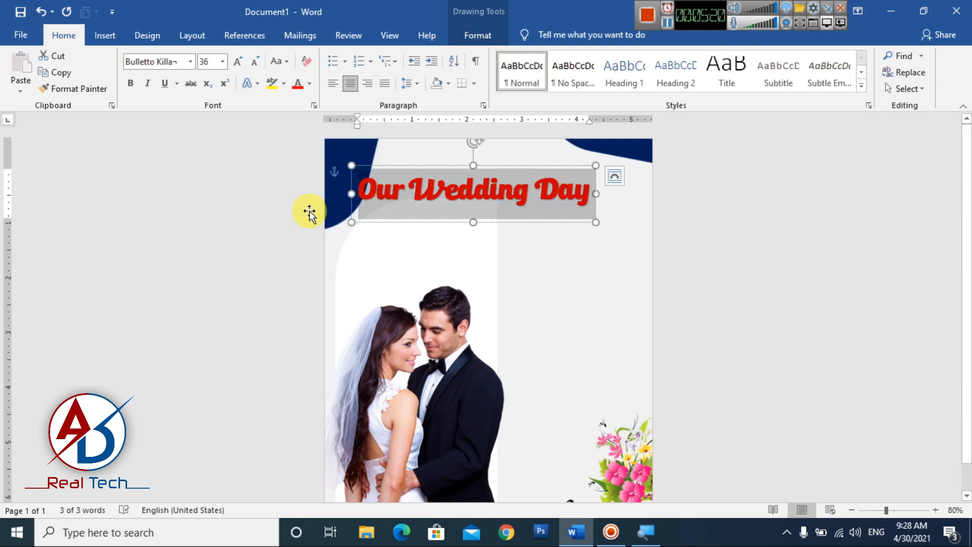
pyautogui.click(310, 84)
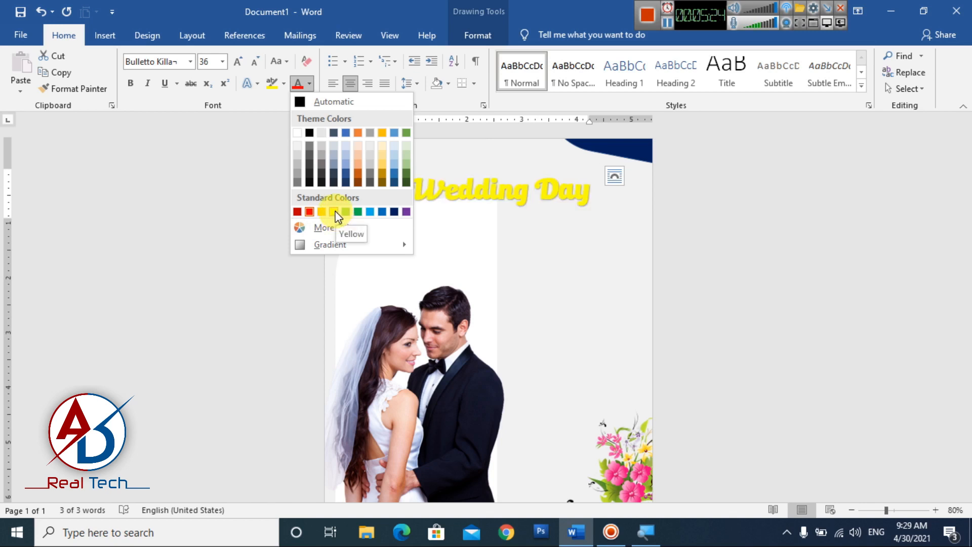
pyautogui.click(382, 212)
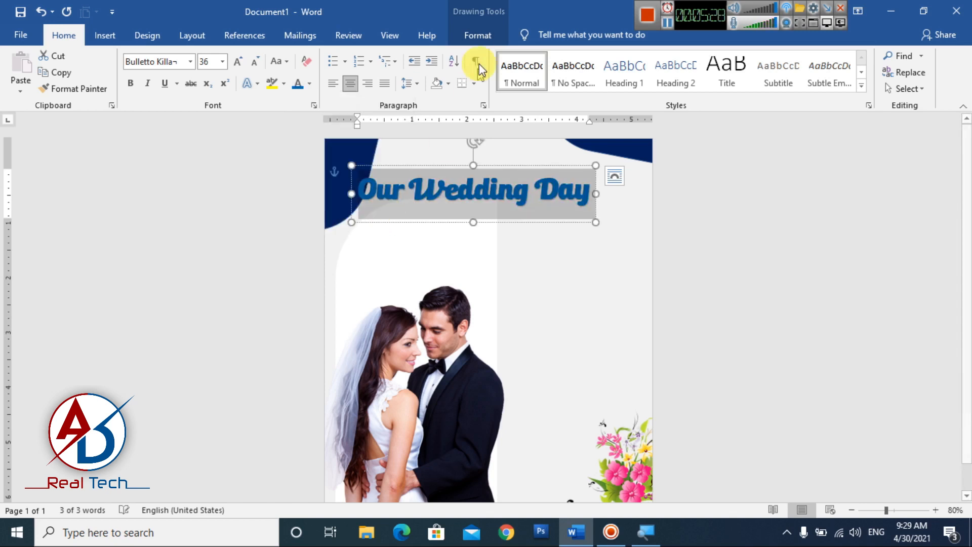
pyautogui.click(477, 35)
# Remove the title's shadow and shift the title box down and right
pyautogui.click(517, 90)
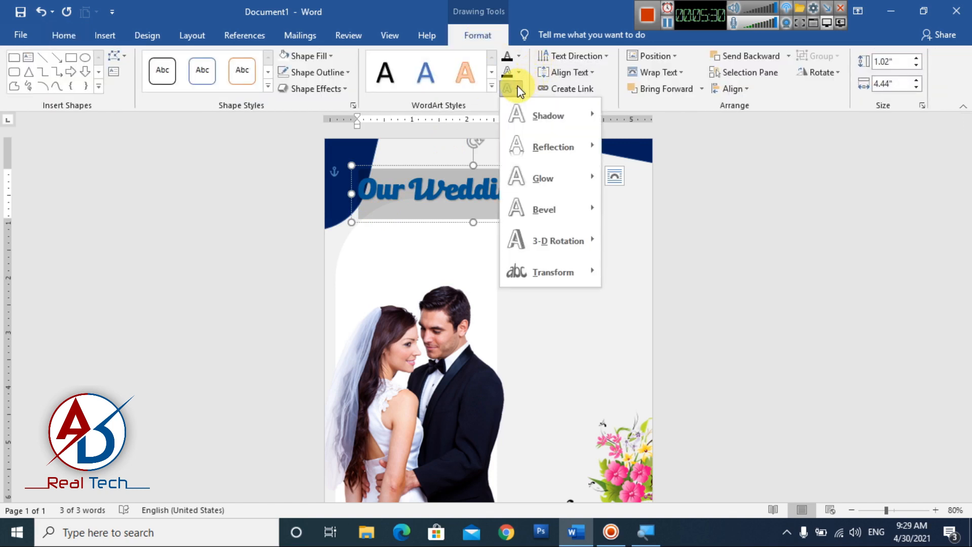
pyautogui.moveTo(532, 124)
pyautogui.click(623, 156)
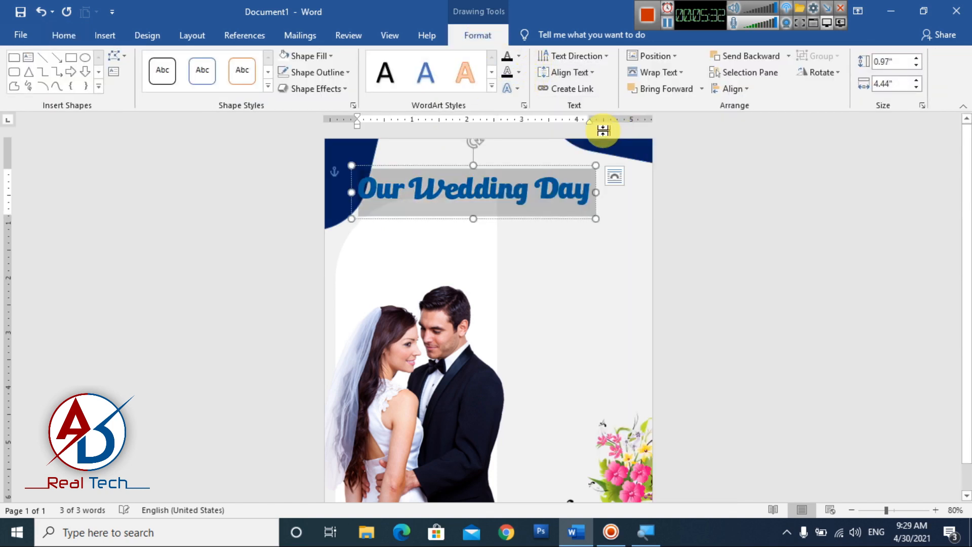
pyautogui.moveTo(498, 173); pyautogui.dragTo(542, 195)
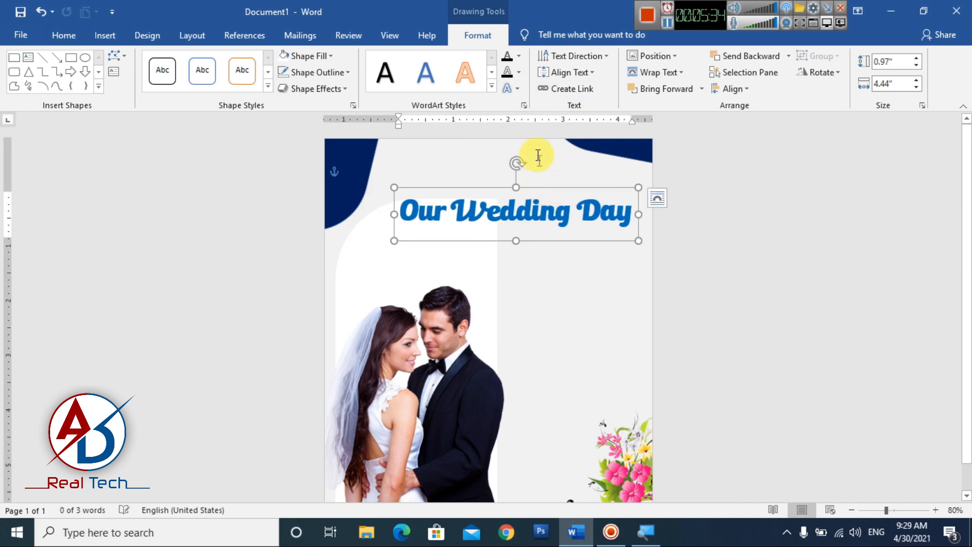
# Give the title text a white outline with 2¼ pt weight
pyautogui.click(518, 74)
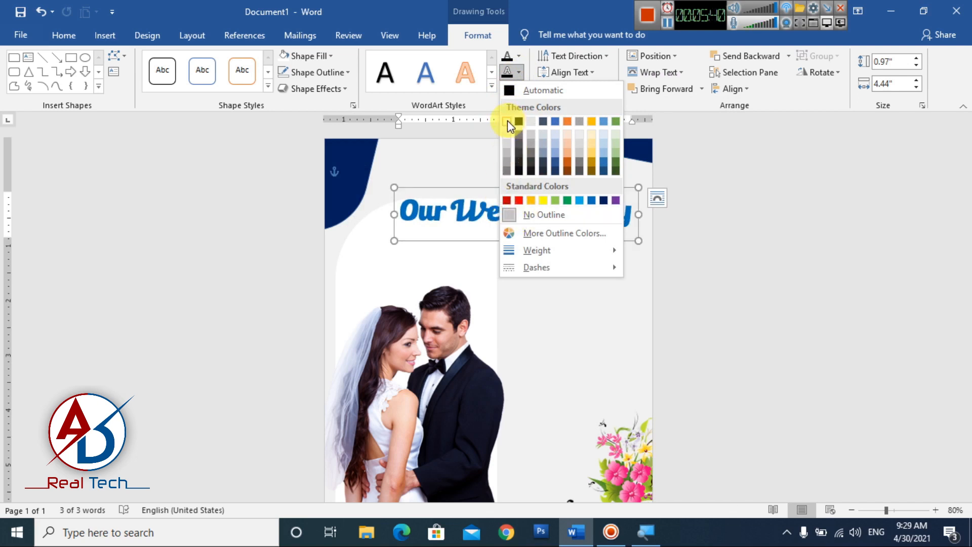
pyautogui.click(508, 120)
pyautogui.click(518, 74)
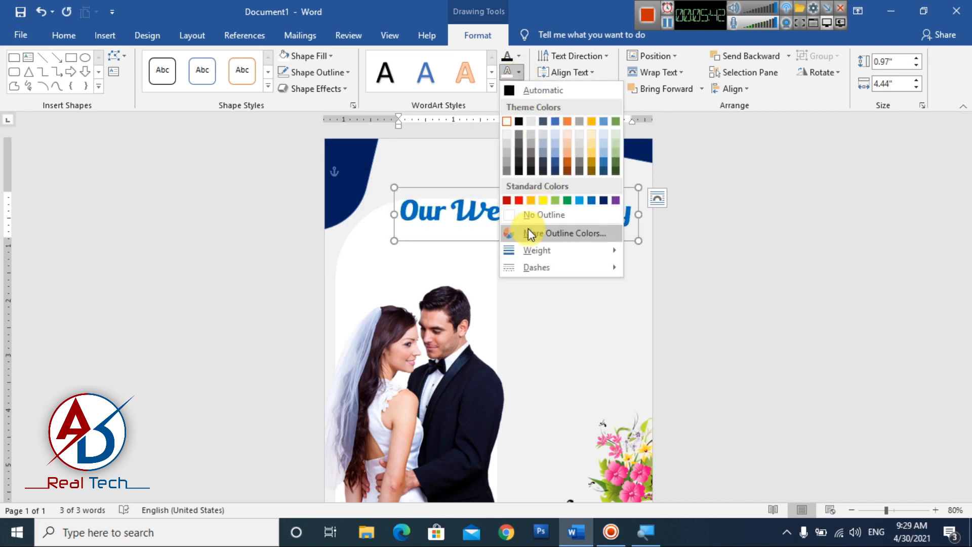
pyautogui.moveTo(548, 252)
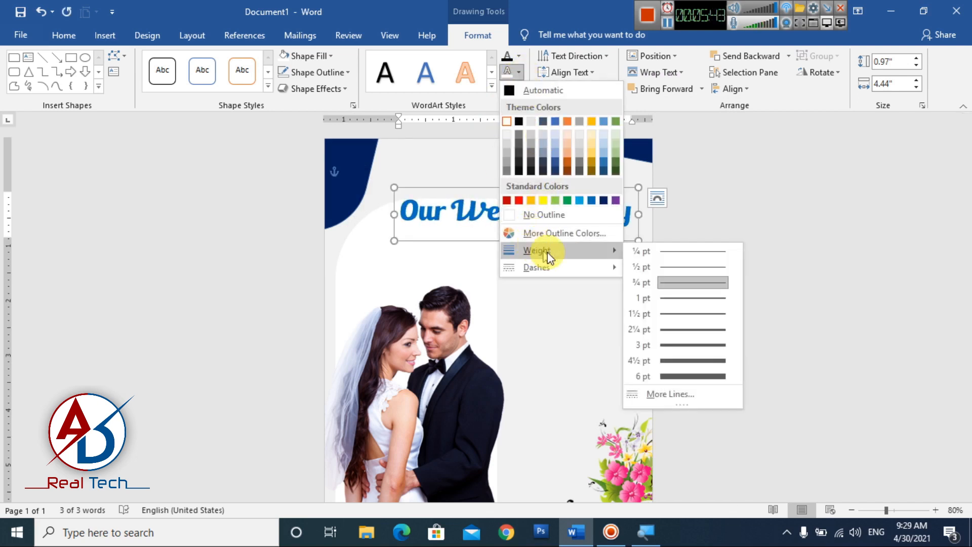
pyautogui.click(684, 329)
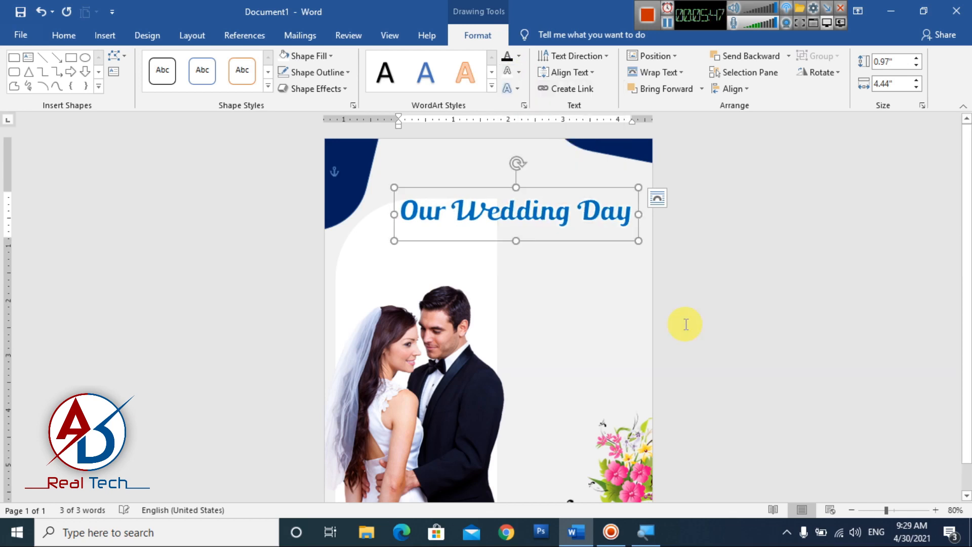
# Add an offset drop shadow to the title and move it up near the page top
pyautogui.click(514, 89)
pyautogui.moveTo(530, 118)
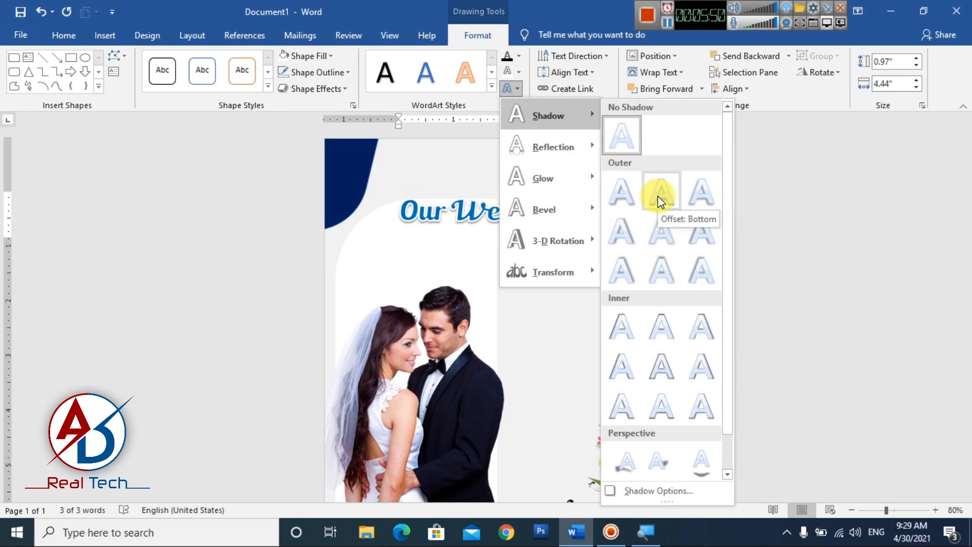
pyautogui.click(699, 204)
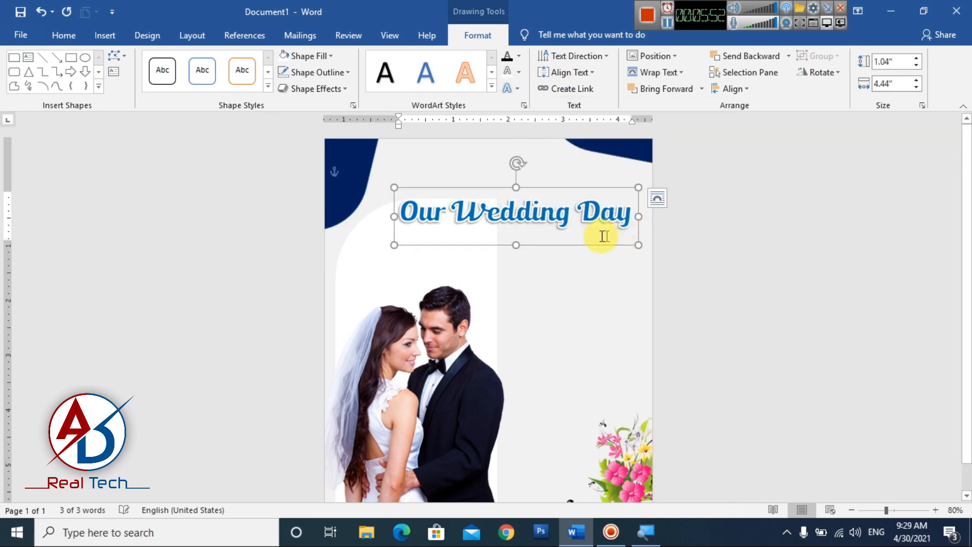
pyautogui.moveTo(569, 186); pyautogui.dragTo(560, 148)
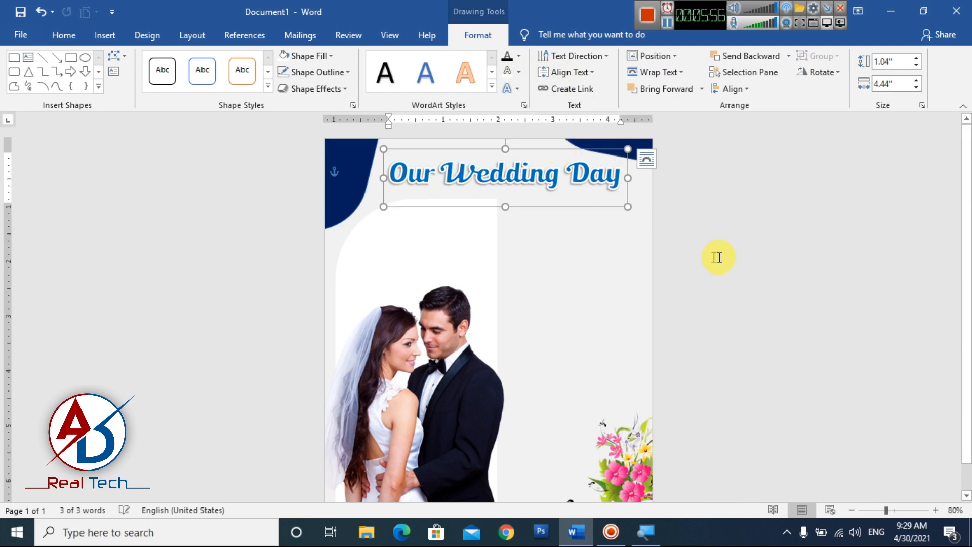
# Deselect the title and bring up the Insert commands
pyautogui.click(652, 256)
pyautogui.scroll(-6, 677, 317)
pyautogui.scroll(3, 650, 320)
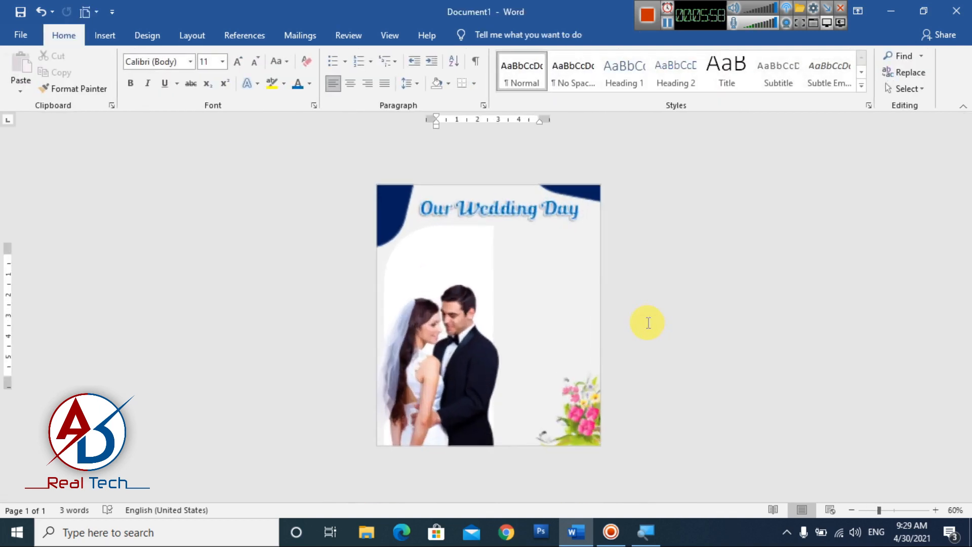
pyautogui.scroll(2, 602, 320)
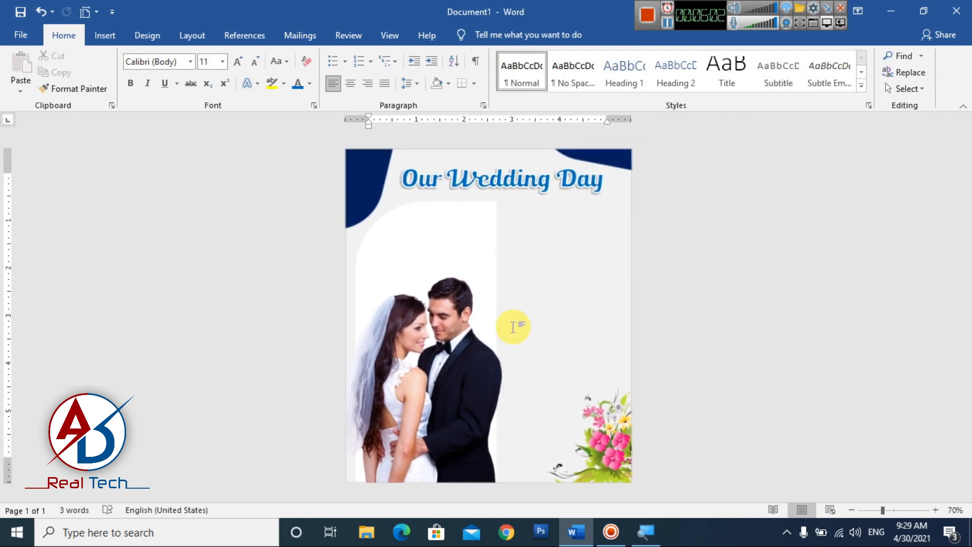
pyautogui.scroll(-1, 535, 312)
pyautogui.click(105, 35)
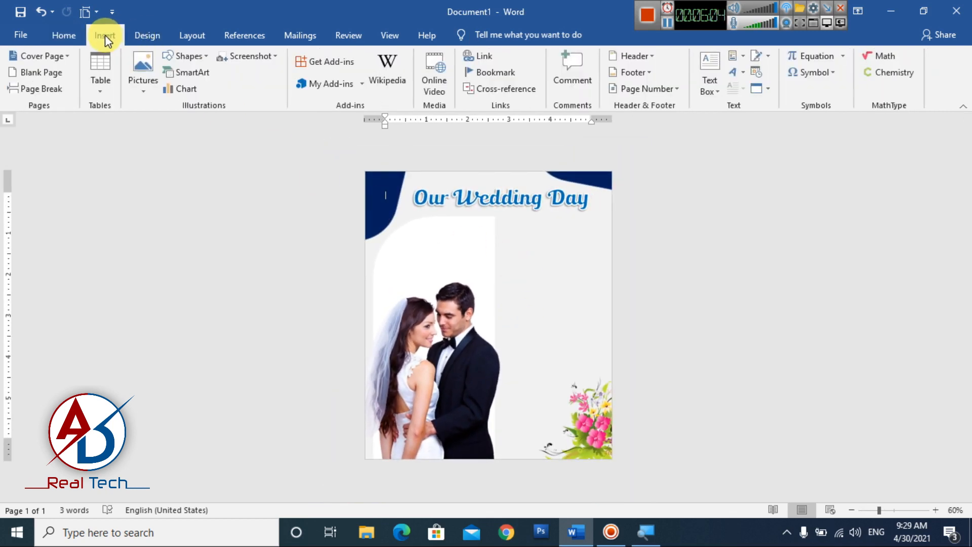
# Insert the Untitled-1 rings picture from this computer
pyautogui.click(144, 80)
pyautogui.click(158, 126)
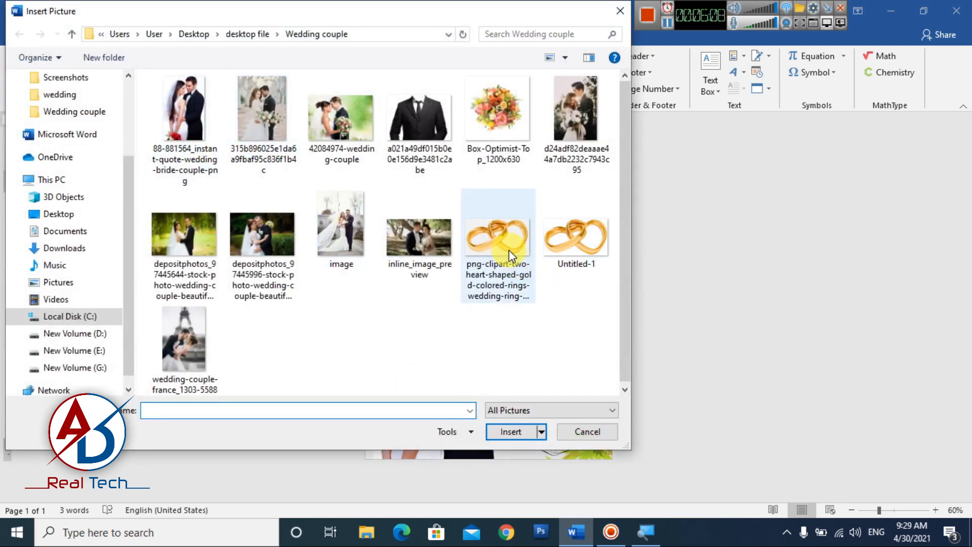
pyautogui.click(606, 263)
pyautogui.click(510, 431)
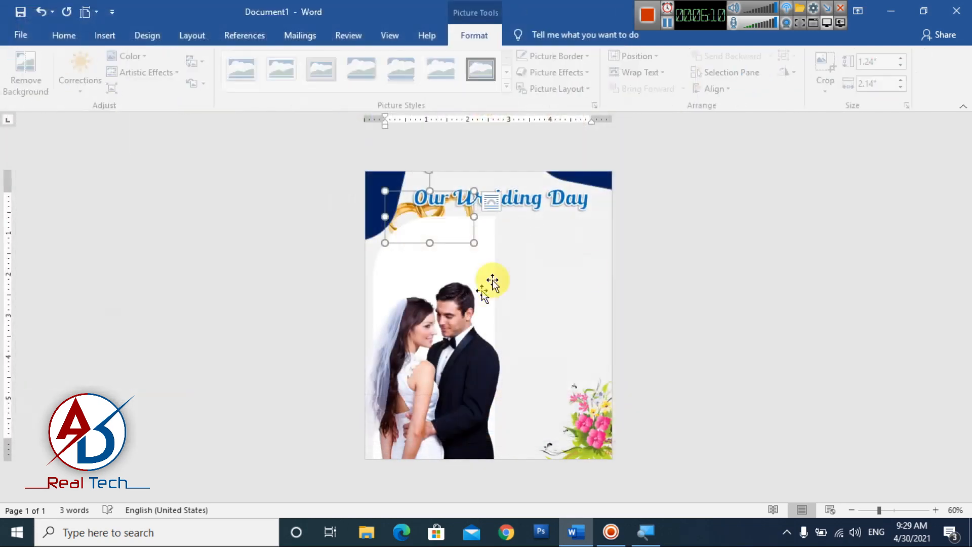
# Set the rings picture In Front of Text, move it below the title and resize it
pyautogui.click(641, 72)
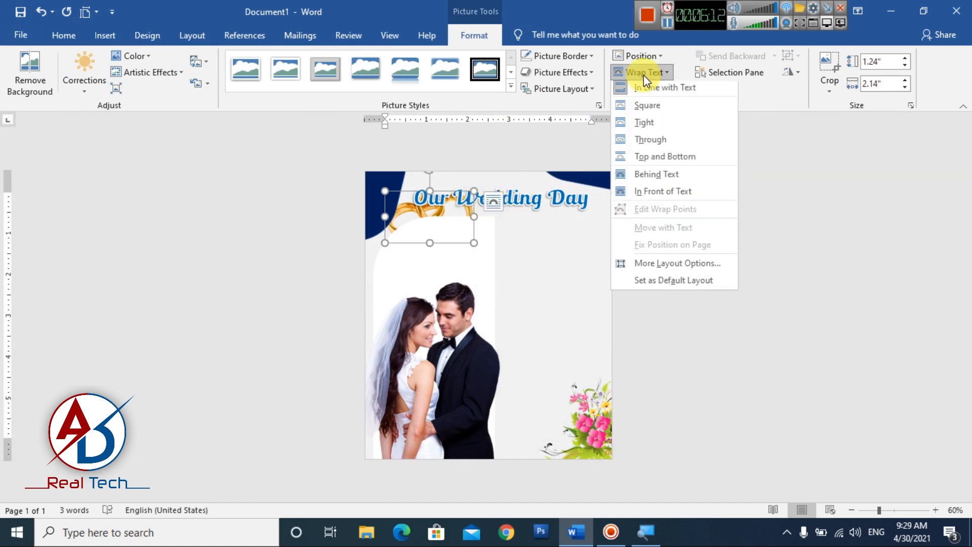
pyautogui.click(658, 193)
pyautogui.moveTo(436, 223); pyautogui.dragTo(560, 254)
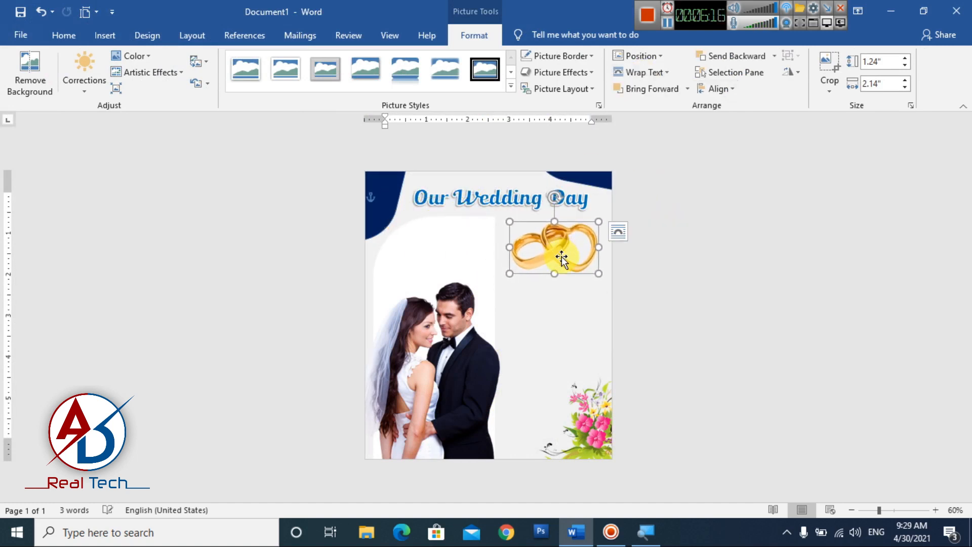
pyautogui.click(753, 317)
pyautogui.scroll(3, 654, 344)
pyautogui.click(643, 229)
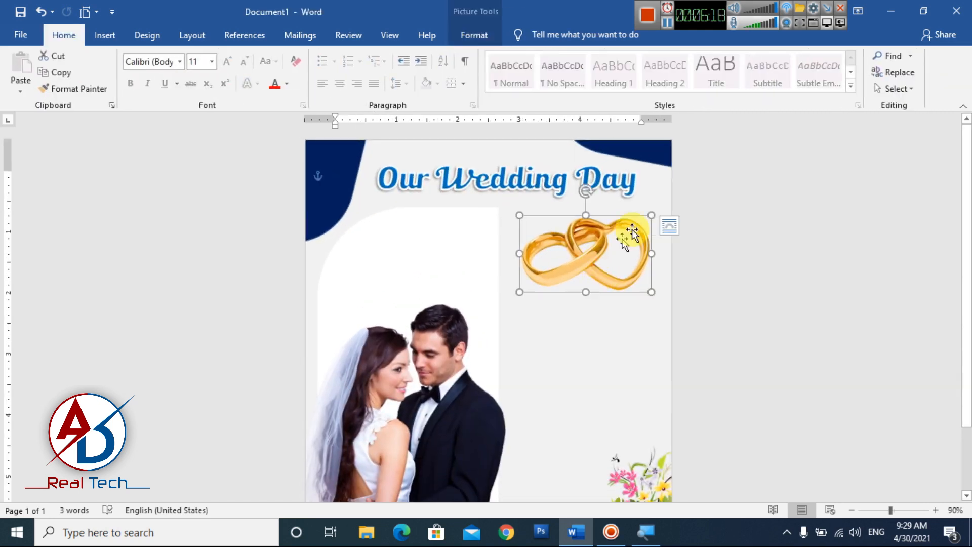
pyautogui.moveTo(652, 214)
pyautogui.mouseDown()
pyautogui.moveTo(624, 232)
pyautogui.moveTo(638, 226)
pyautogui.mouseUp()
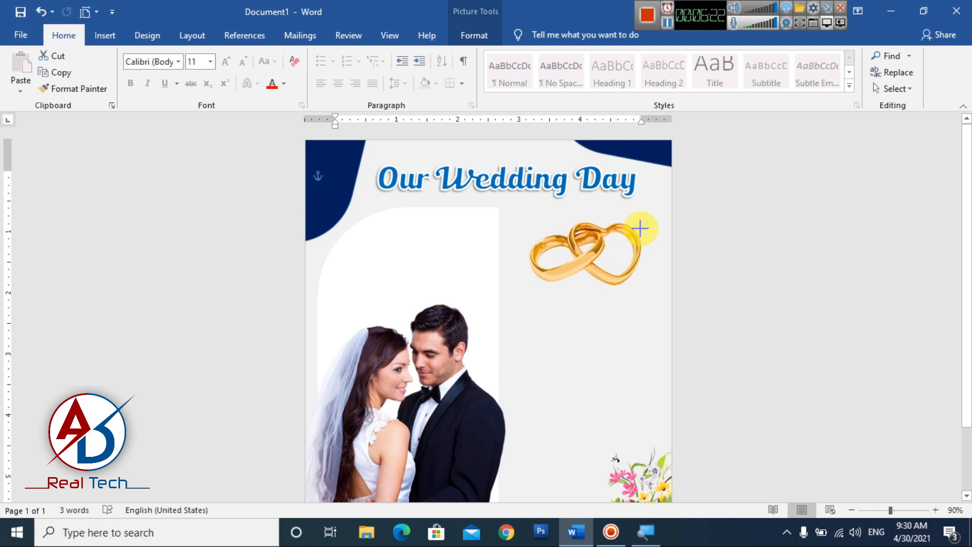
pyautogui.click(670, 304)
pyautogui.keyDown('ctrl'); pyautogui.scroll(-4, 671, 304); pyautogui.keyUp('ctrl')
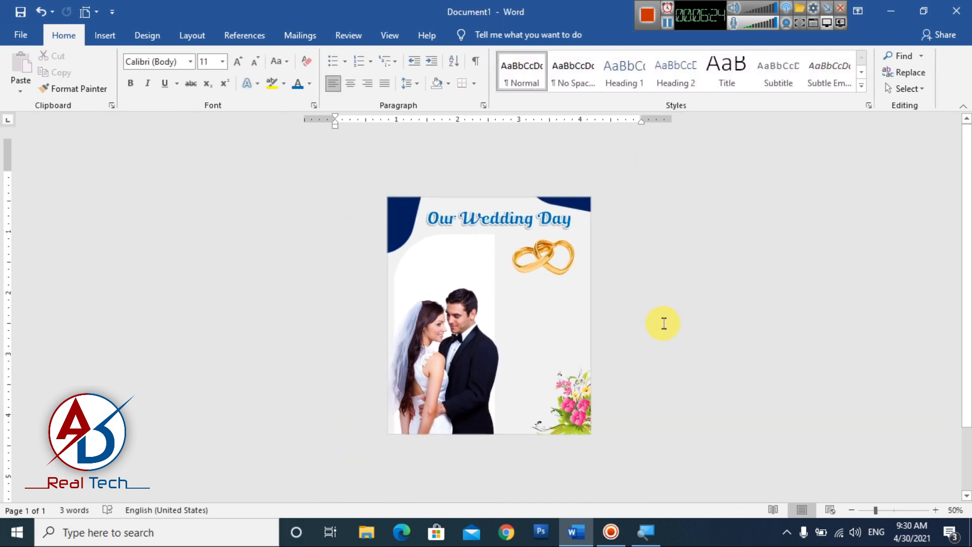
pyautogui.keyDown('ctrl'); pyautogui.scroll(4, 662, 321); pyautogui.keyUp('ctrl')
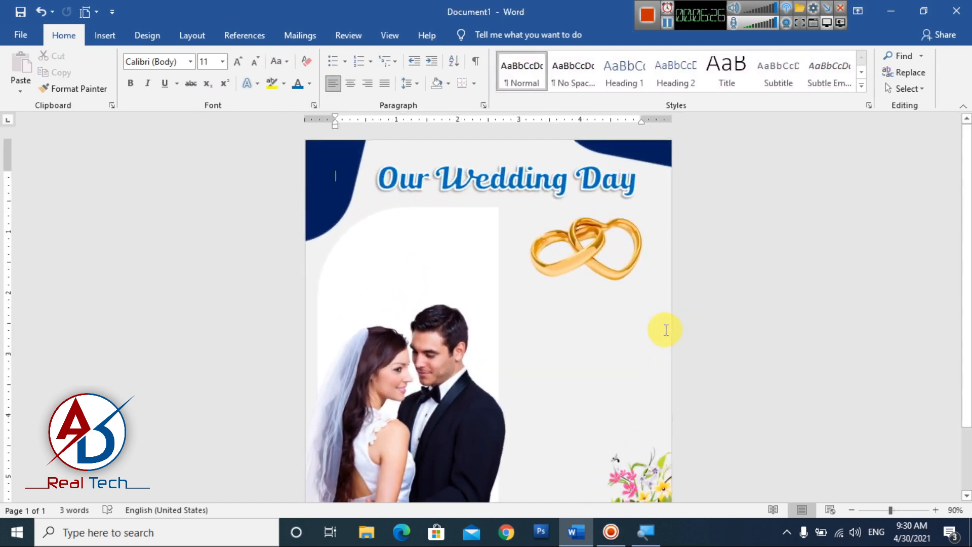
# Add a first-style WordArt box with No Spacing style under the rings
pyautogui.click(112, 30)
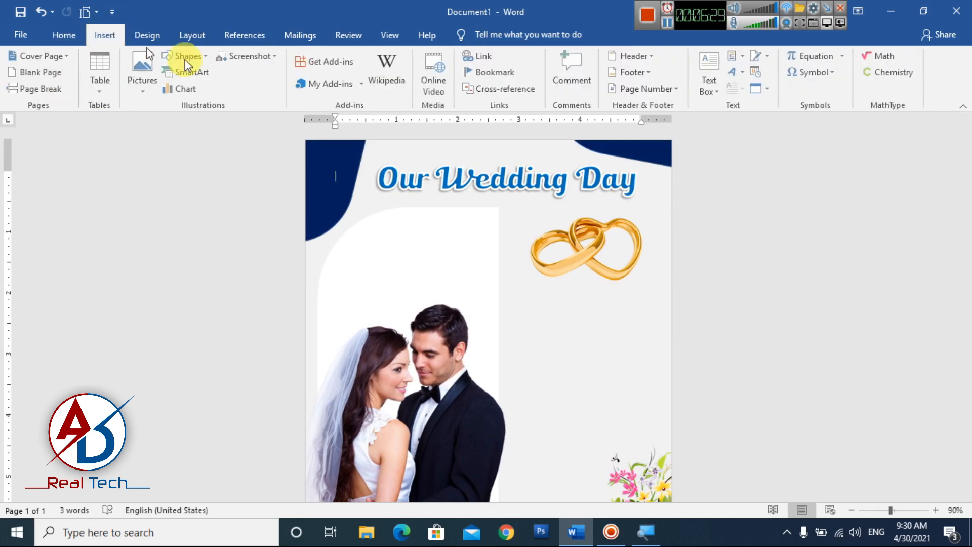
pyautogui.click(738, 78)
pyautogui.click(745, 100)
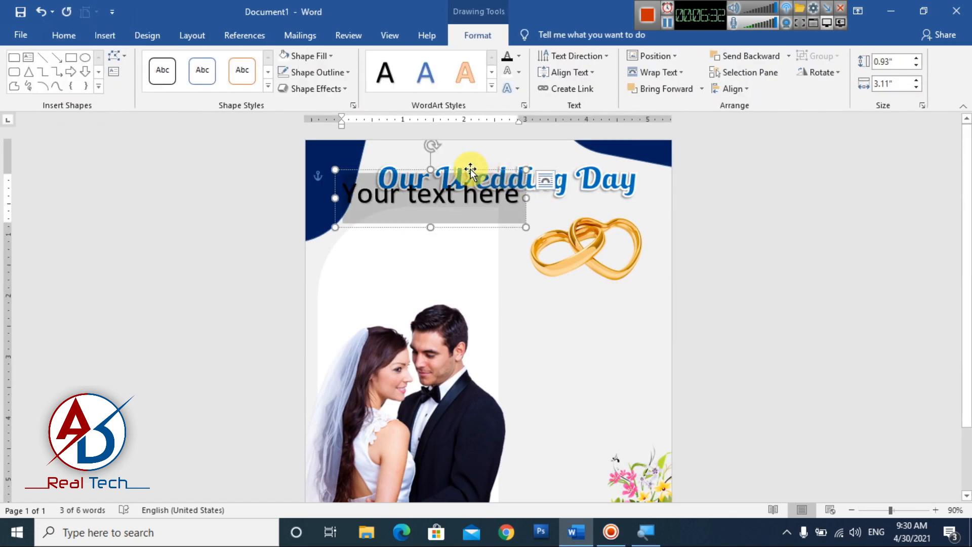
pyautogui.moveTo(471, 171); pyautogui.dragTo(596, 299)
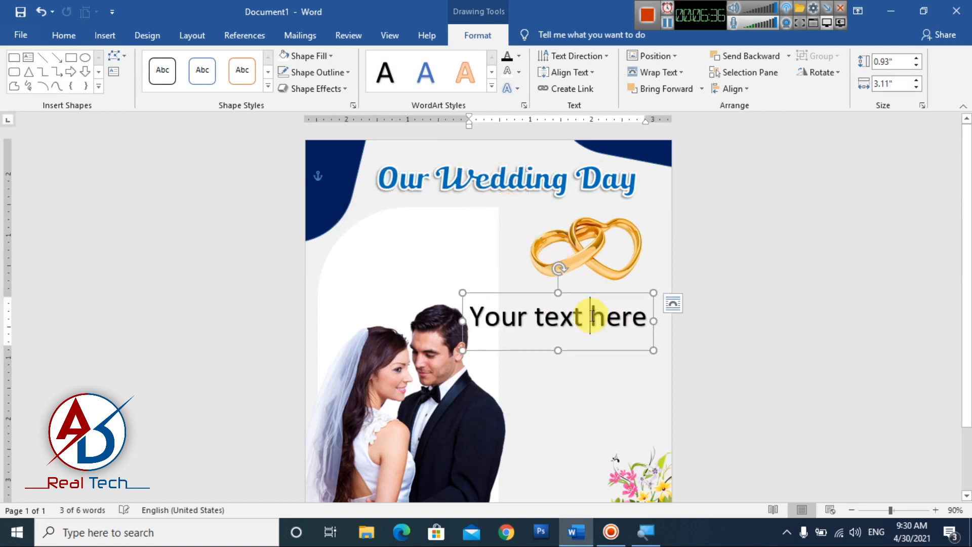
pyautogui.tripleClick(590, 318)
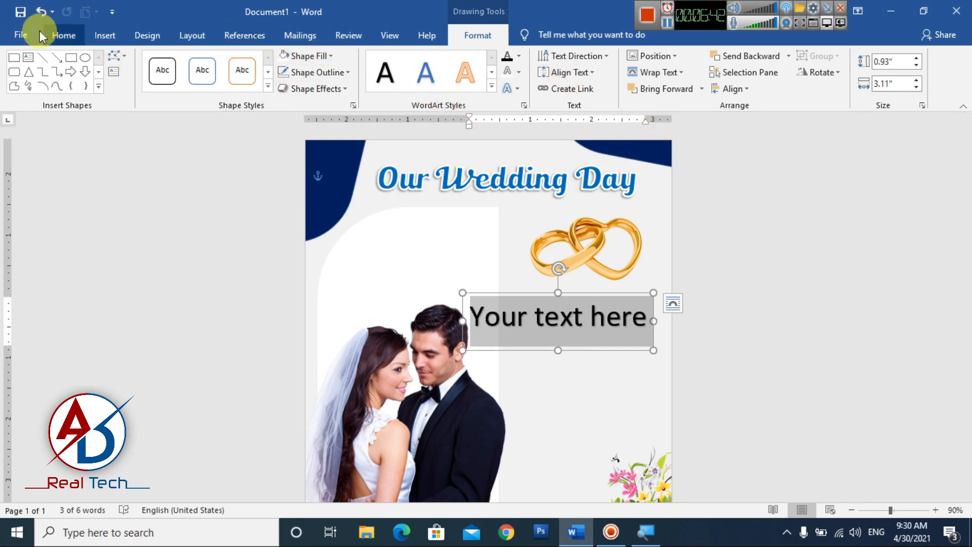
pyautogui.click(64, 37)
pyautogui.click(585, 84)
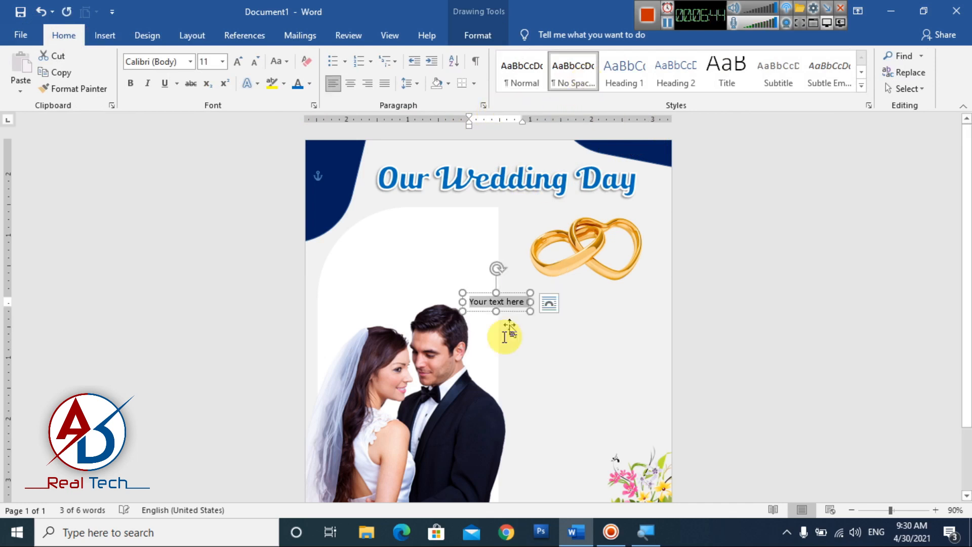
pyautogui.moveTo(517, 289); pyautogui.dragTo(615, 290)
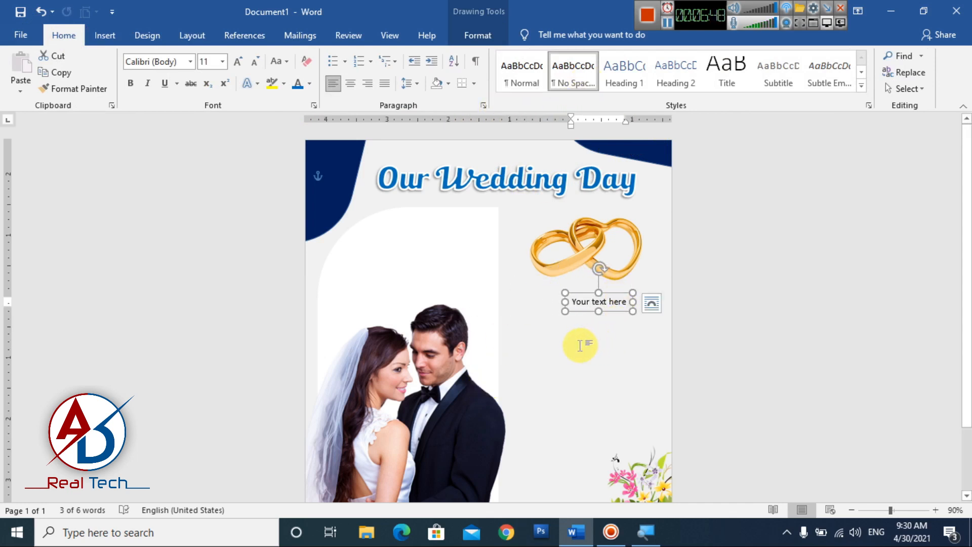
pyautogui.scroll(2, 581, 346)
pyautogui.moveTo(638, 313); pyautogui.dragTo(626, 313)
# Type 'The Wedding Cermony of' in MimixLight at 14 pt, centred under the rings
pyautogui.tripleClick(625, 303)
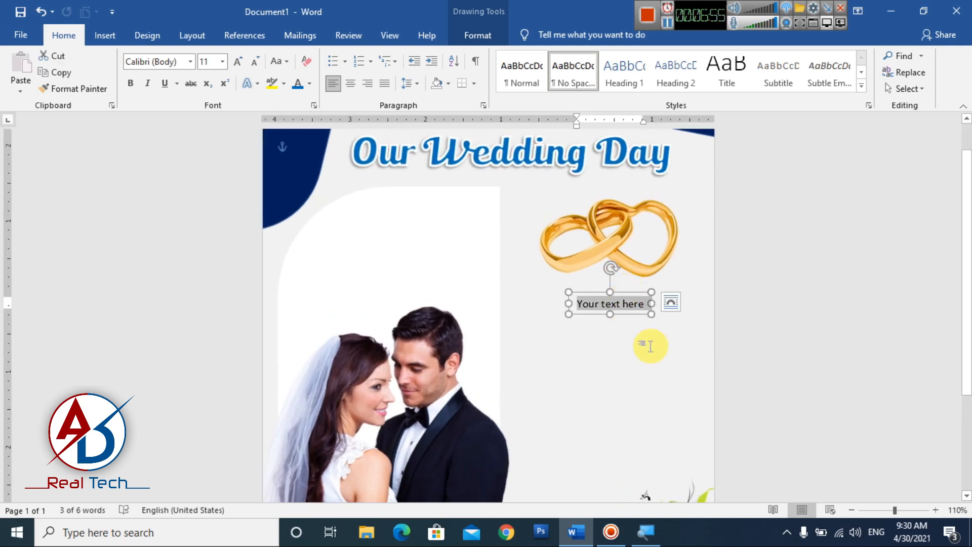
pyautogui.write('The Wedding Cermony of')
pyautogui.click(191, 62)
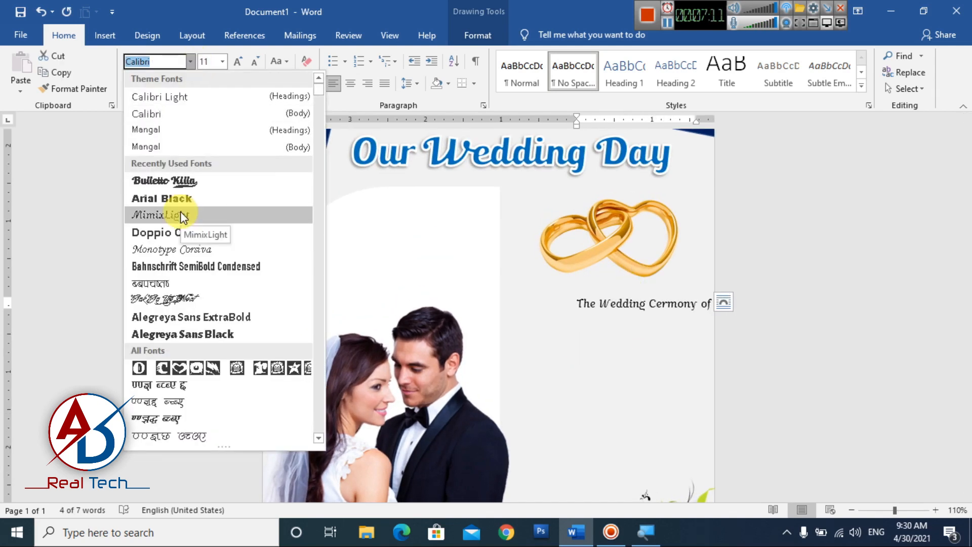
pyautogui.click(181, 215)
pyautogui.tripleClick(623, 400)
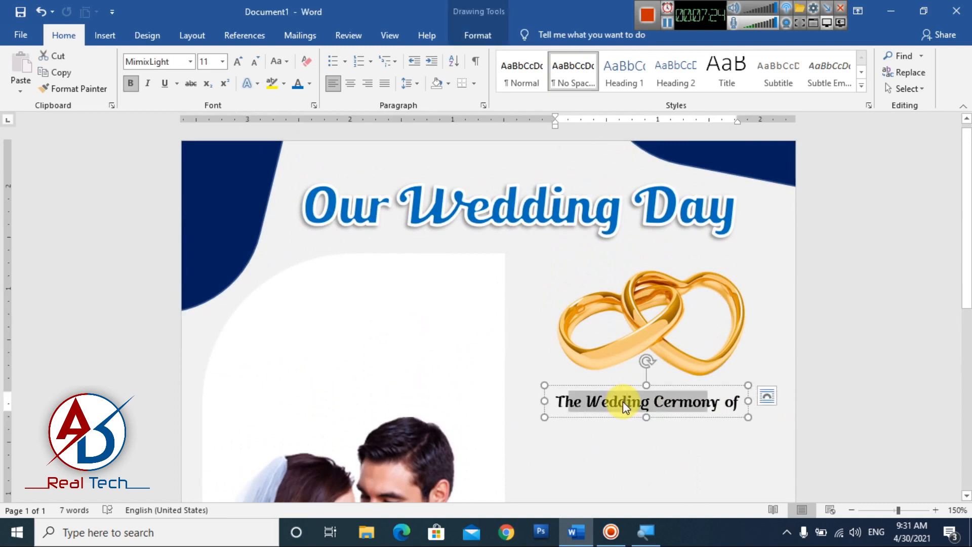
pyautogui.click(239, 61)
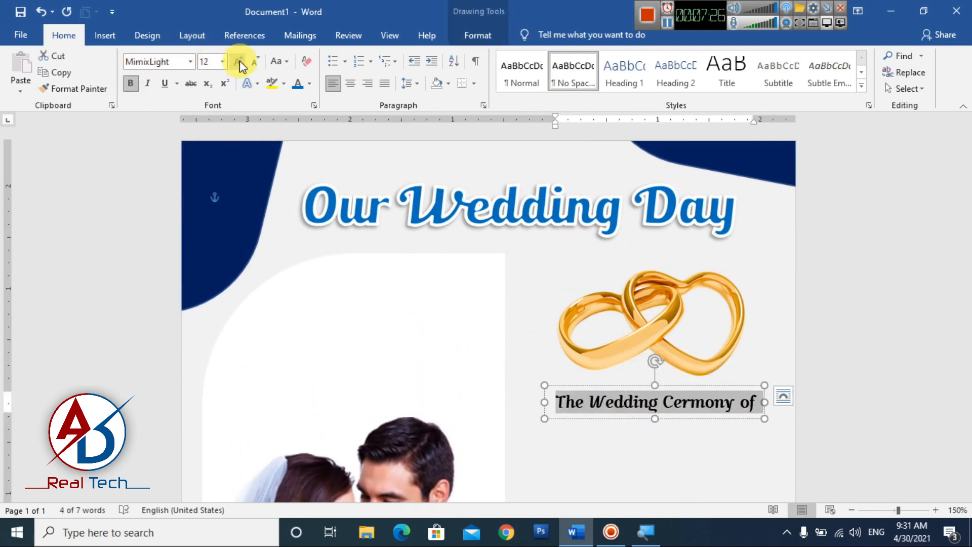
pyautogui.click(239, 59)
pyautogui.moveTo(718, 389); pyautogui.dragTo(698, 392)
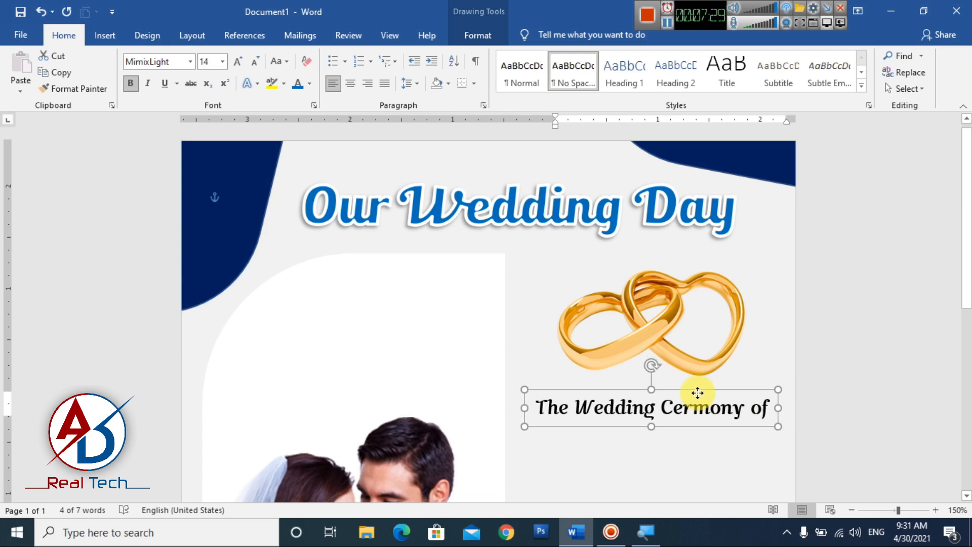
# Deselect the caption and bring up the Insert commands
pyautogui.click(907, 353)
pyautogui.scroll(-8, 703, 324)
pyautogui.scroll(2, 677, 369)
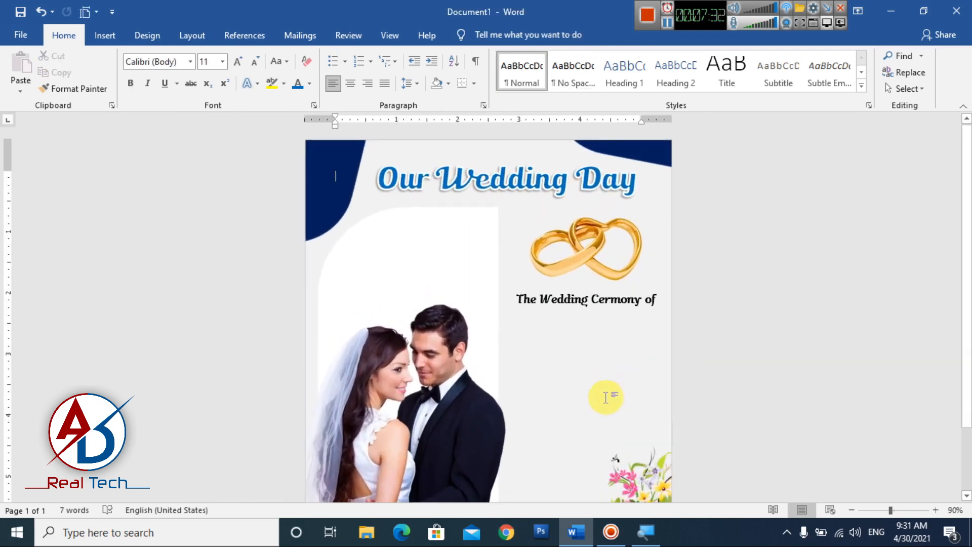
pyautogui.scroll(-4, 603, 402)
pyautogui.scroll(5, 603, 395)
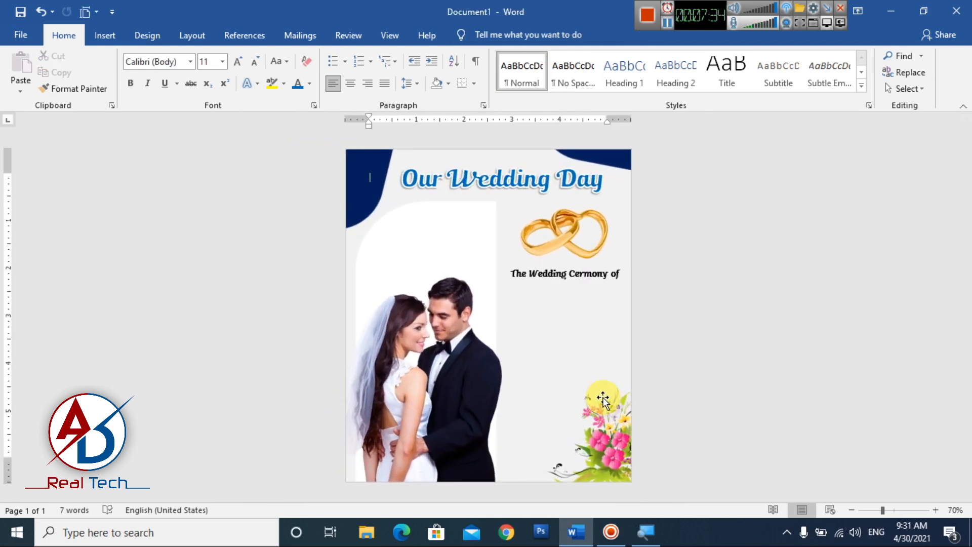
pyautogui.scroll(-5, 602, 392)
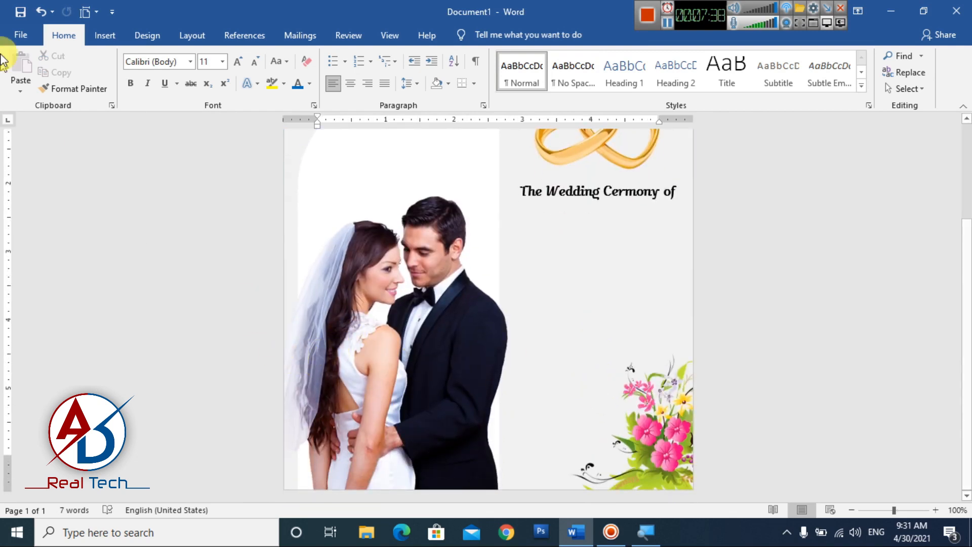
pyautogui.click(102, 35)
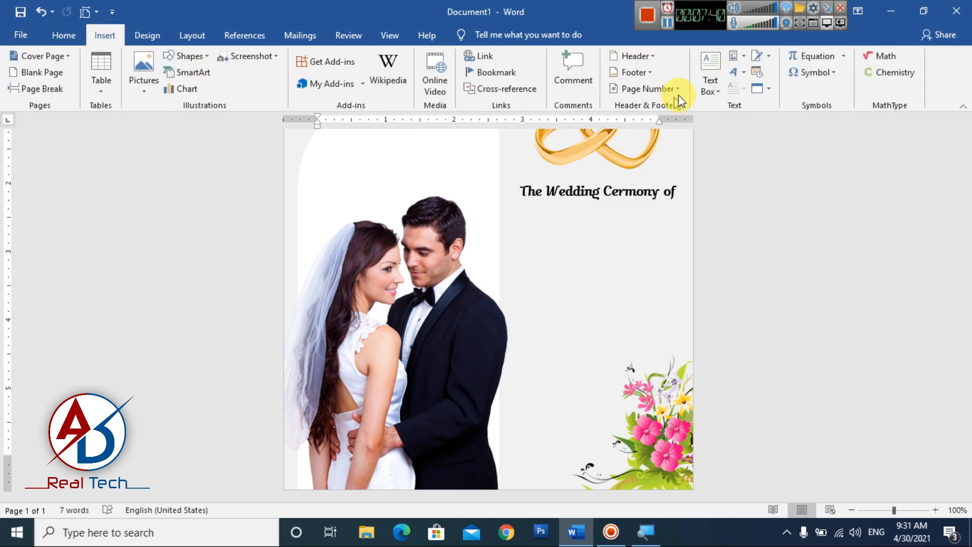
# Add a WordArt box beside the groom with No Spacing style and type the groom's name
pyautogui.click(735, 73)
pyautogui.click(747, 102)
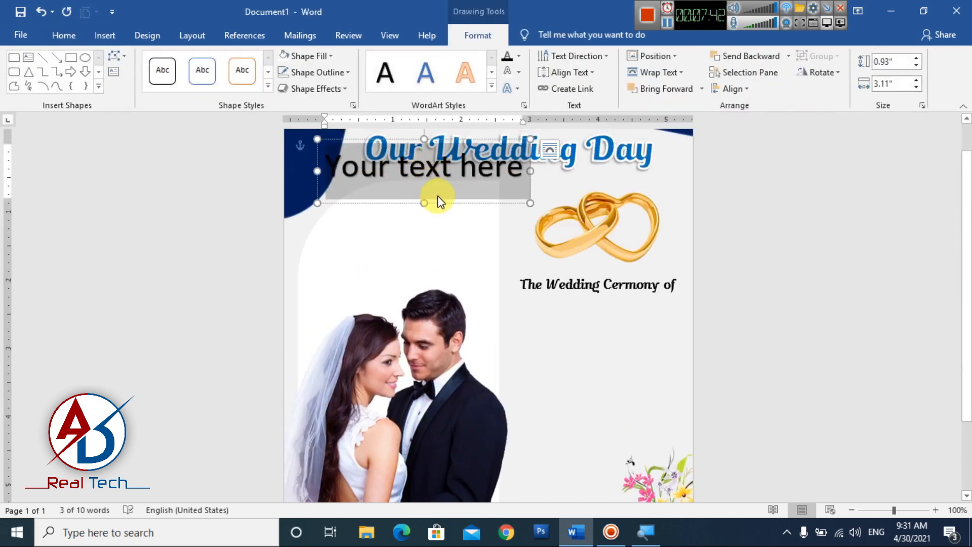
pyautogui.moveTo(440, 205); pyautogui.dragTo(596, 369)
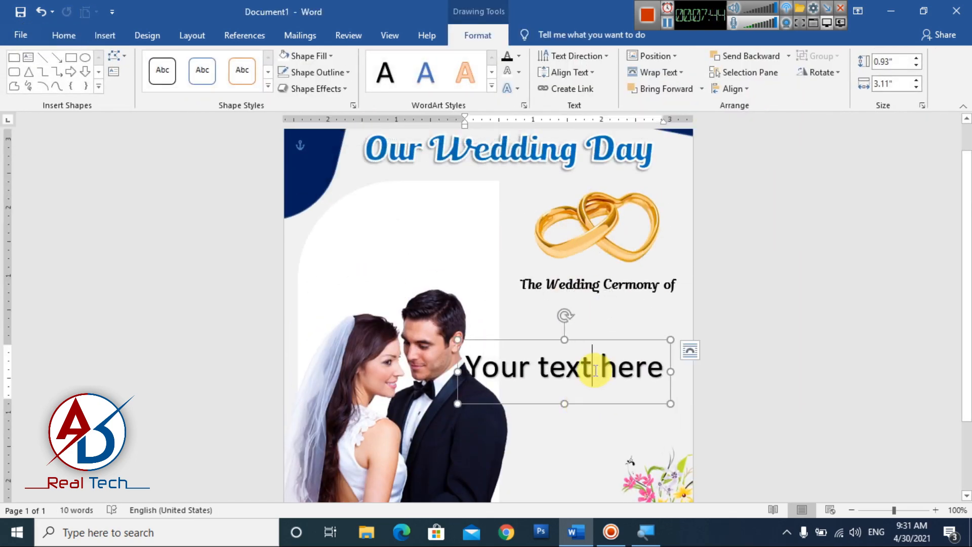
pyautogui.tripleClick(596, 369)
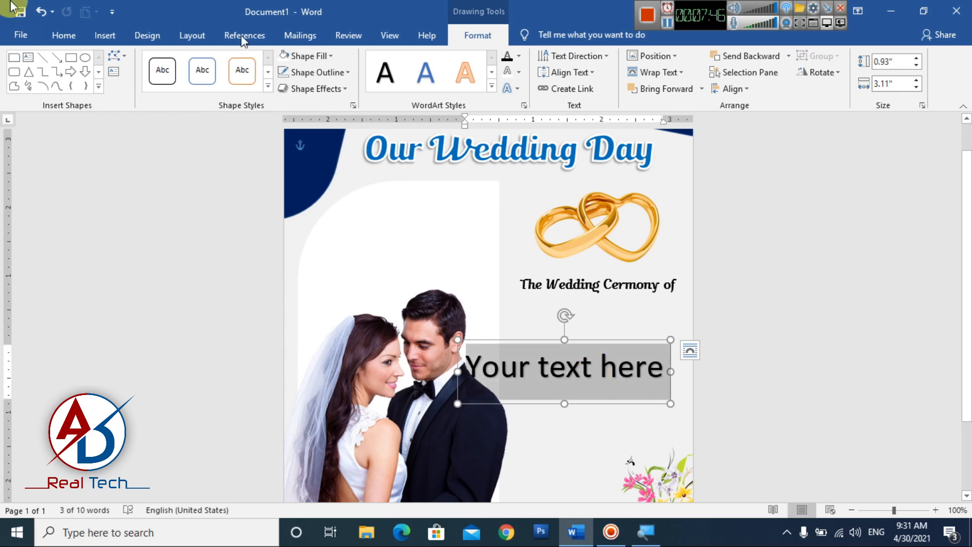
pyautogui.click(63, 35)
pyautogui.click(574, 73)
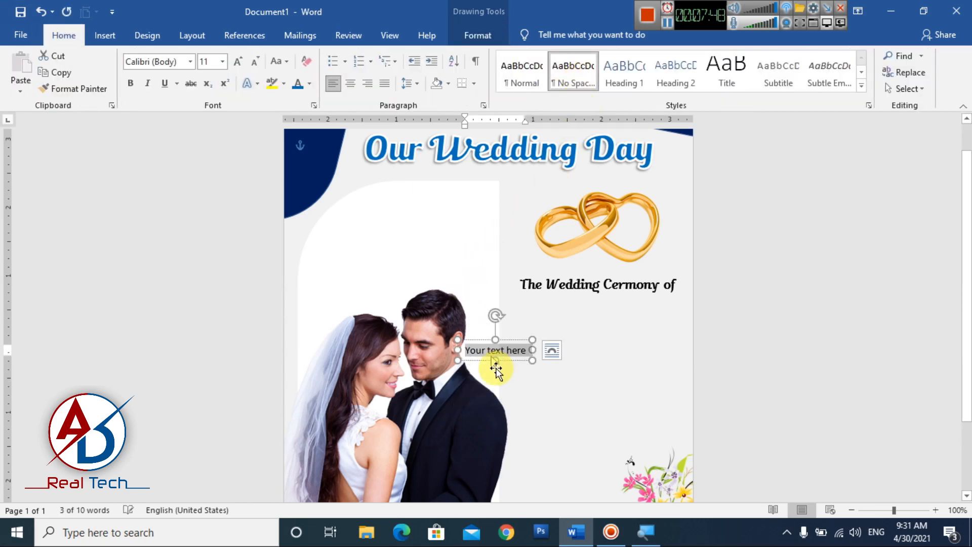
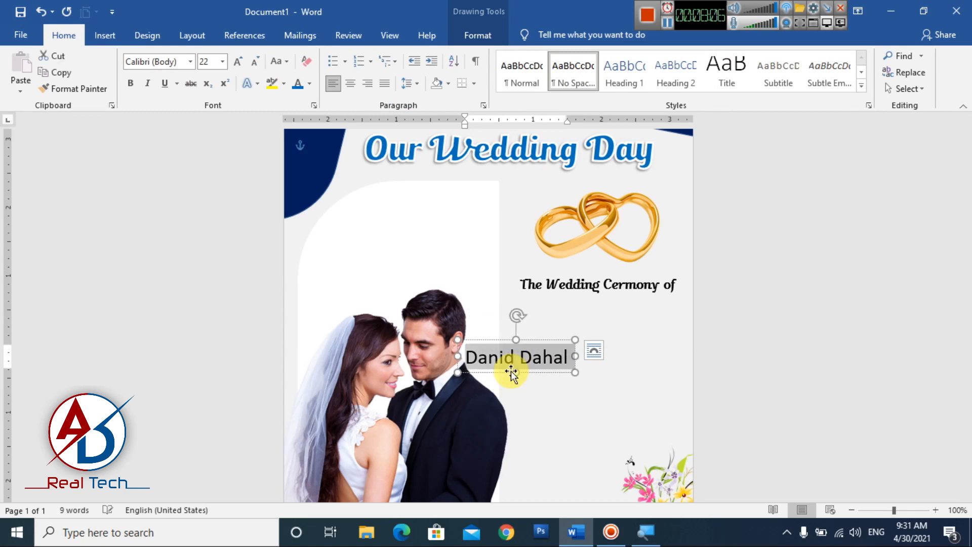
# Set the groom's name in ChopinScript at size 30
pyautogui.hotkey('ctrl', 'a')
pyautogui.click(190, 62)
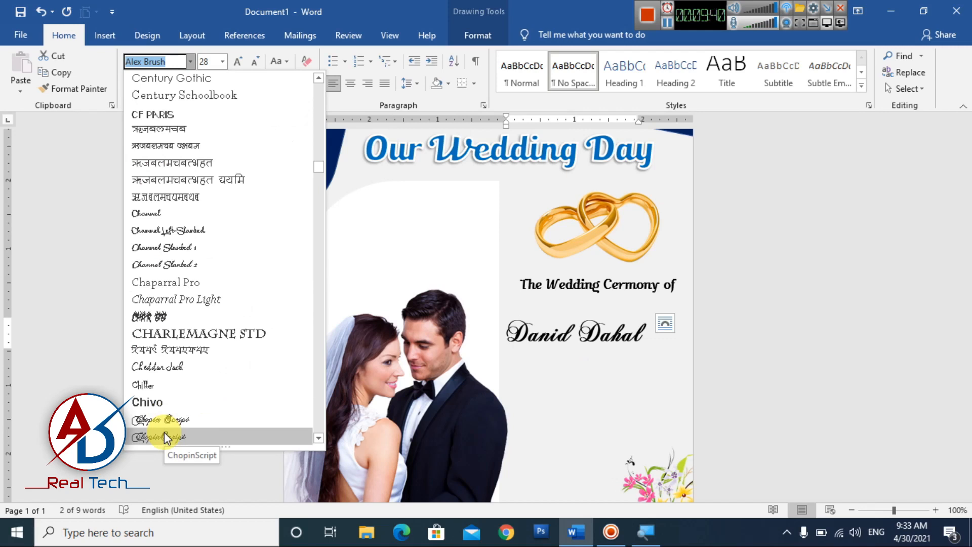
pyautogui.click(164, 435)
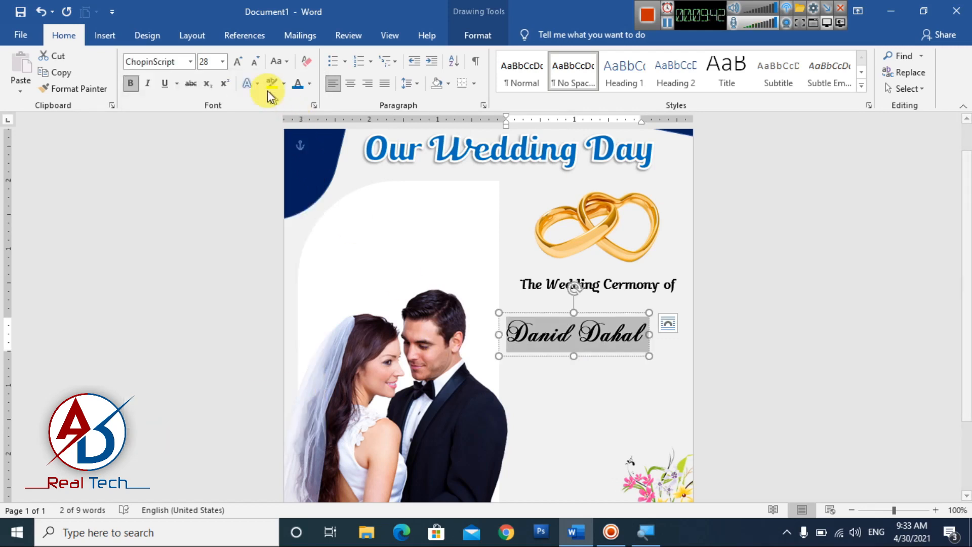
pyautogui.click(241, 65)
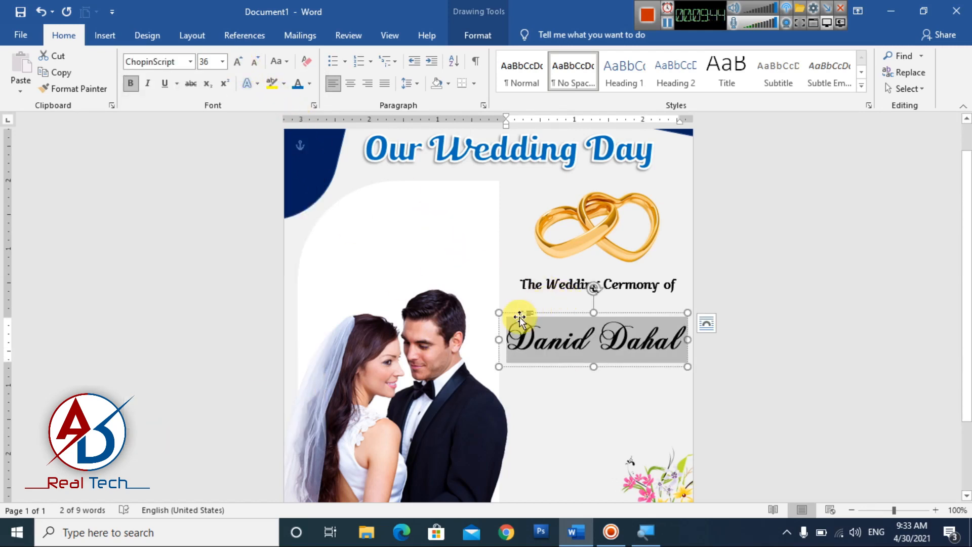
pyautogui.scroll(4, 810, 374)
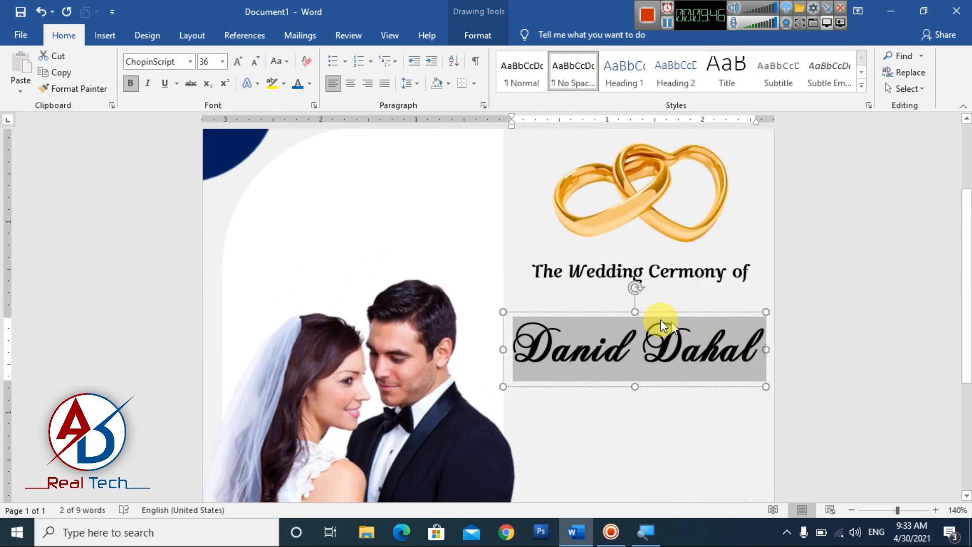
pyautogui.click(215, 61)
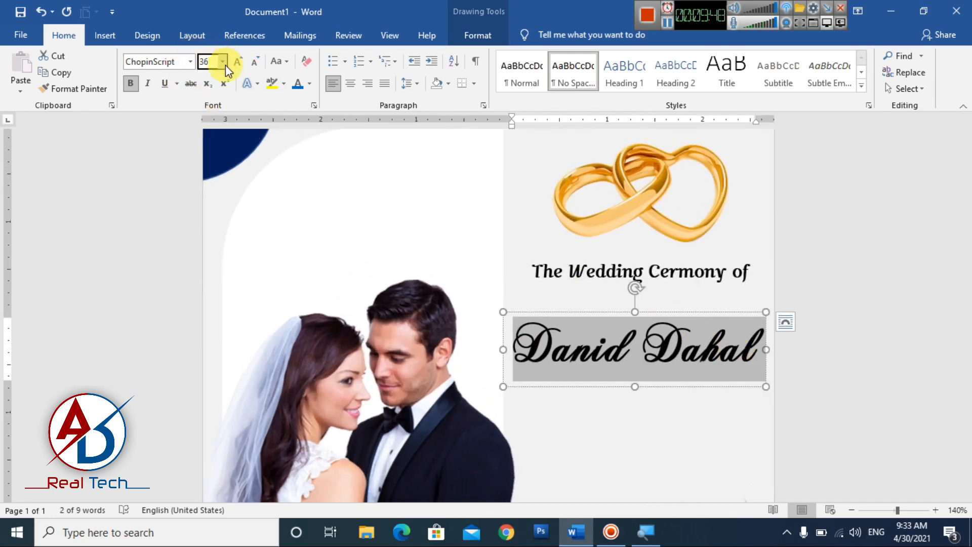
pyautogui.write('30')
pyautogui.press('Return')
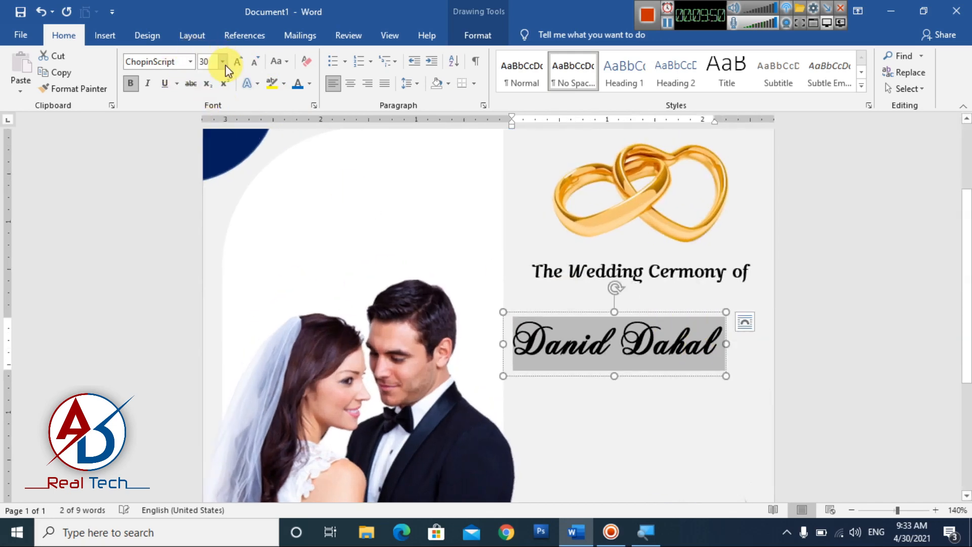
# Shift the name box slightly right and colour the name blue
pyautogui.moveTo(627, 376); pyautogui.dragTo(653, 375)
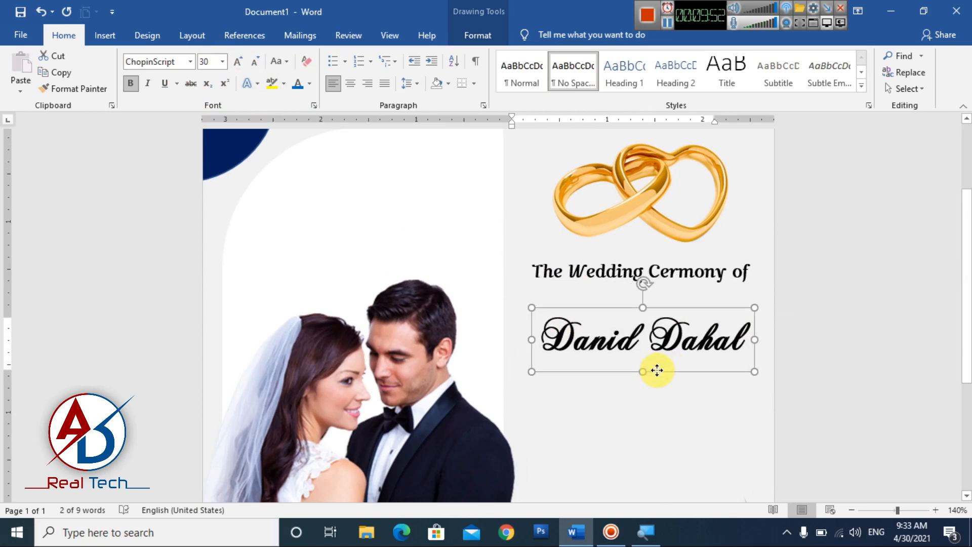
pyautogui.tripleClick(648, 336)
pyautogui.scroll(3, 330, 189)
pyautogui.click(298, 84)
pyautogui.scroll(-3, 679, 384)
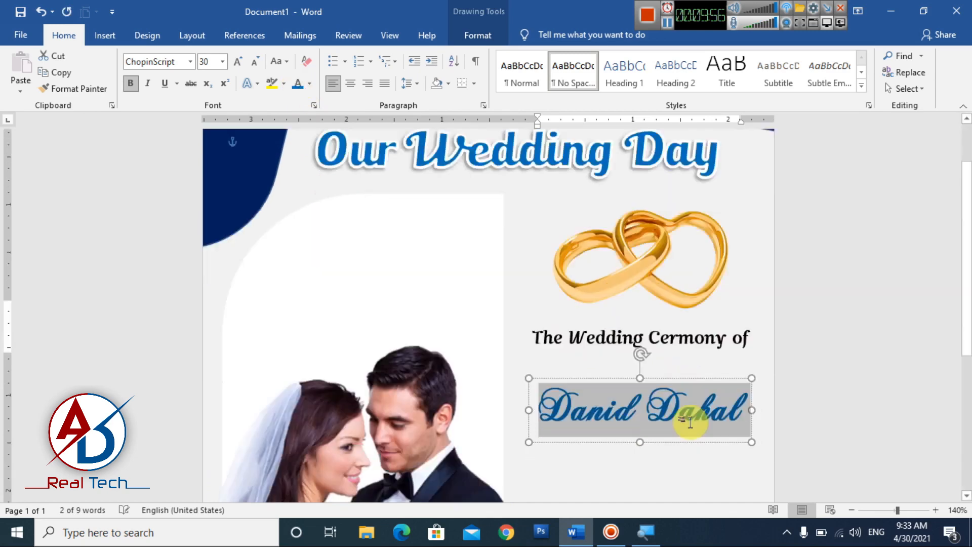
pyautogui.click(829, 339)
pyautogui.scroll(-9, 714, 398)
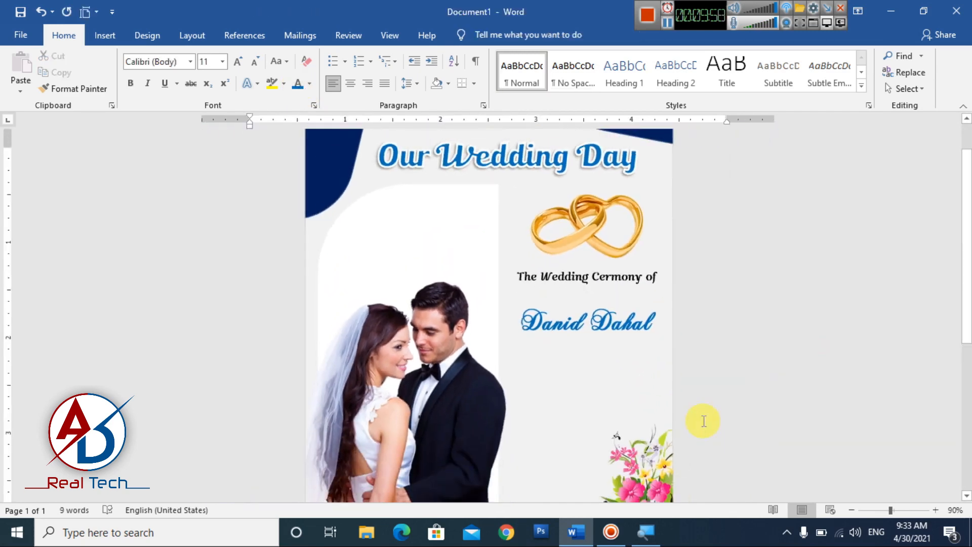
pyautogui.scroll(5, 691, 428)
# Resize the name to 32 pt and place it just below the ceremony caption
pyautogui.tripleClick(590, 373)
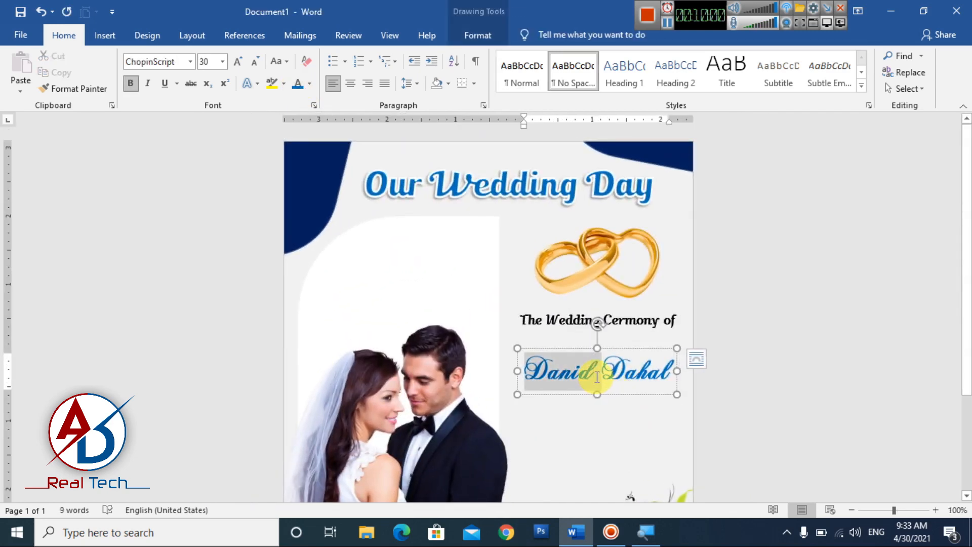
pyautogui.click(242, 65)
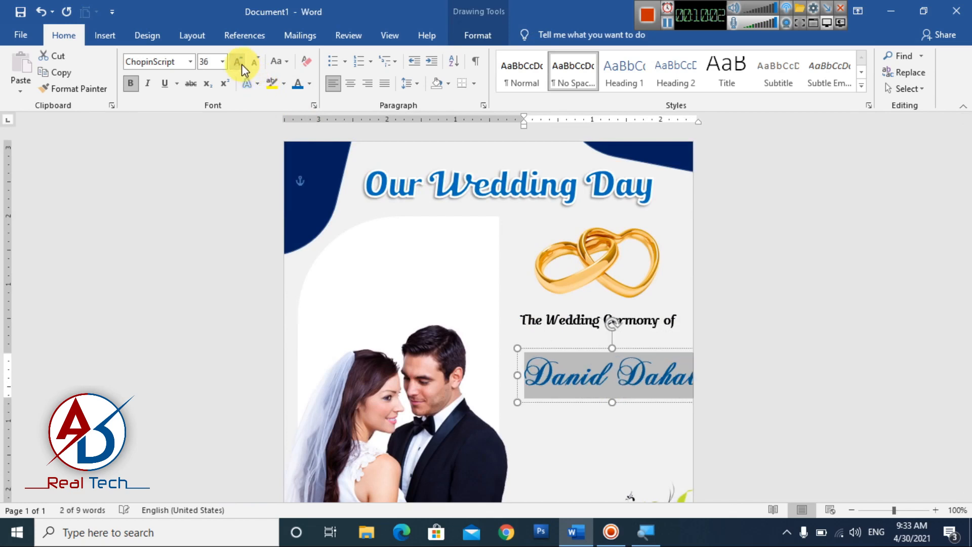
pyautogui.click(211, 62)
pyautogui.write('32')
pyautogui.press('Return')
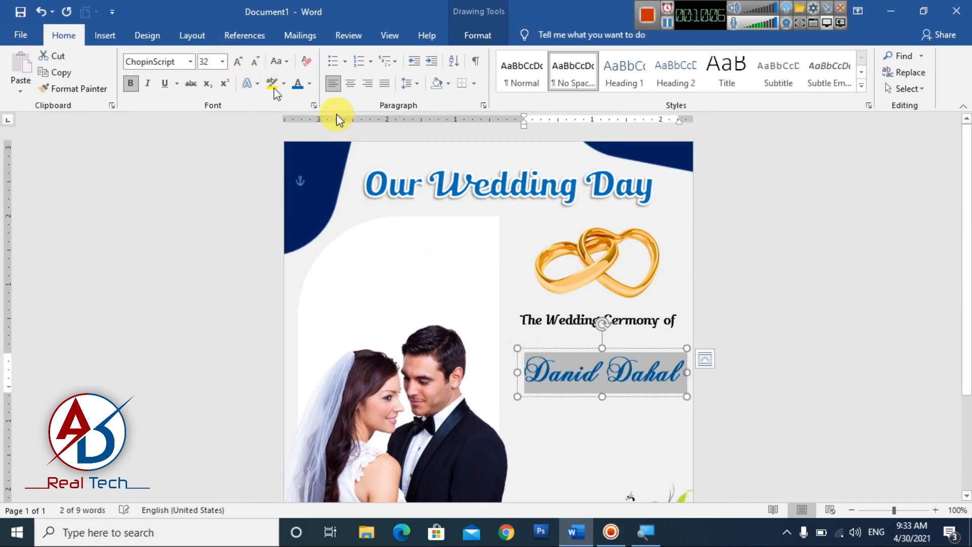
pyautogui.moveTo(633, 400); pyautogui.dragTo(625, 382)
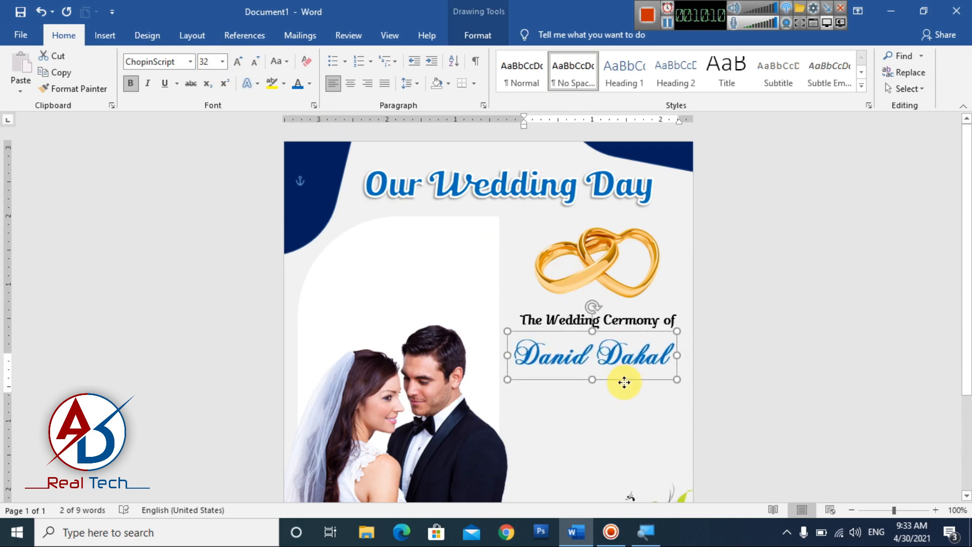
pyautogui.click(759, 408)
pyautogui.scroll(-4, 744, 421)
pyautogui.scroll(1, 740, 418)
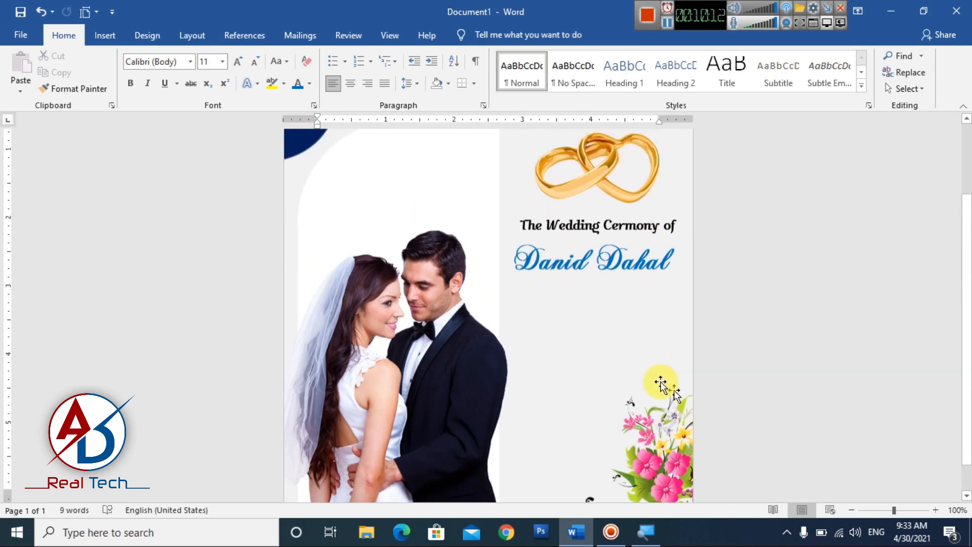
# Duplicate the groom's name box and move the copy below the original
pyautogui.click(598, 259)
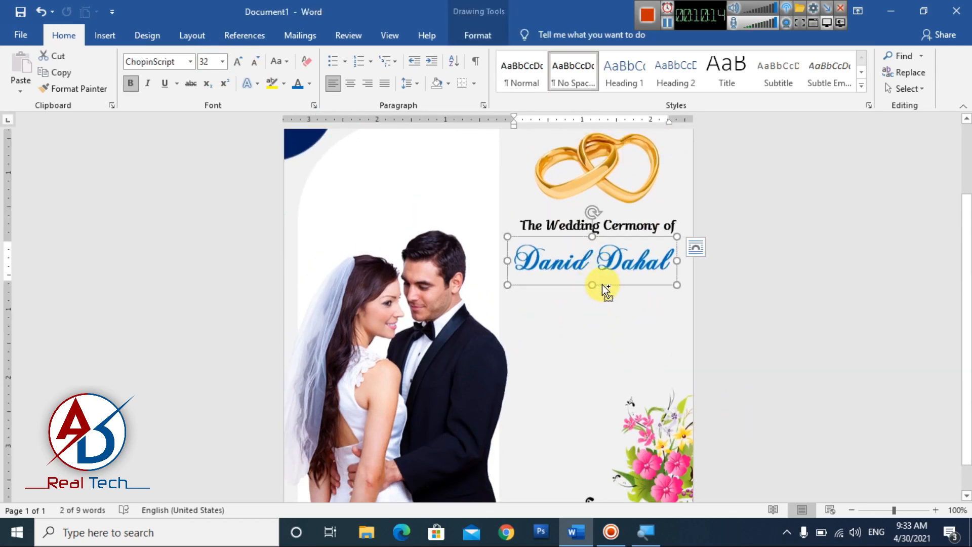
pyautogui.hotkey('ctrl', 'v')
pyautogui.moveTo(613, 297); pyautogui.dragTo(604, 339)
# Change the copy to the bride's name, nudge it left, and drag a duplicate beneath it
pyautogui.hotkey('ctrl', 'a')
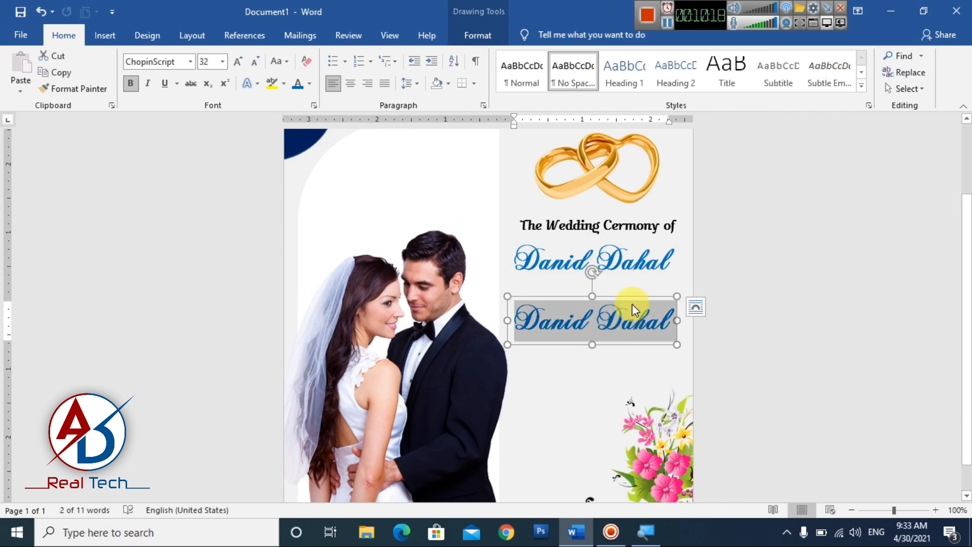
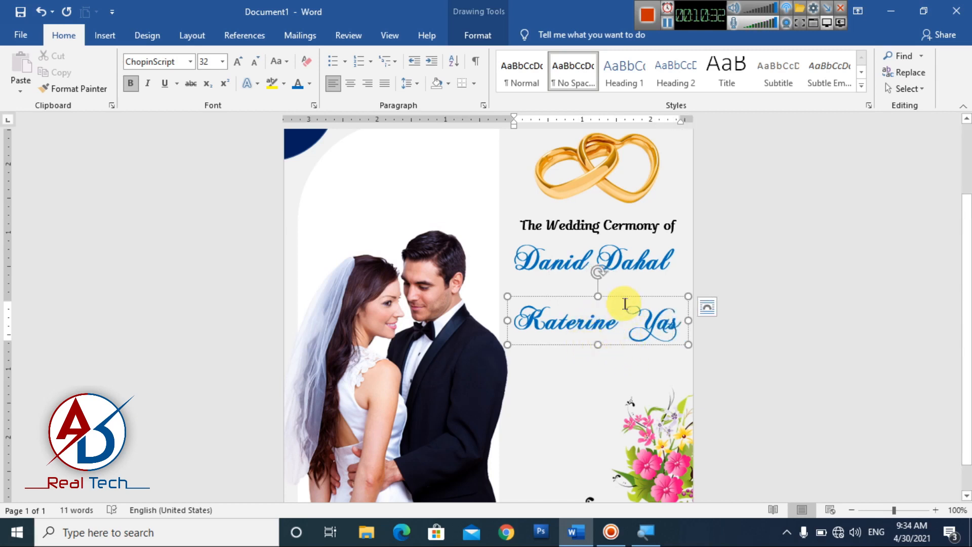
pyautogui.moveTo(617, 298); pyautogui.dragTo(615, 297)
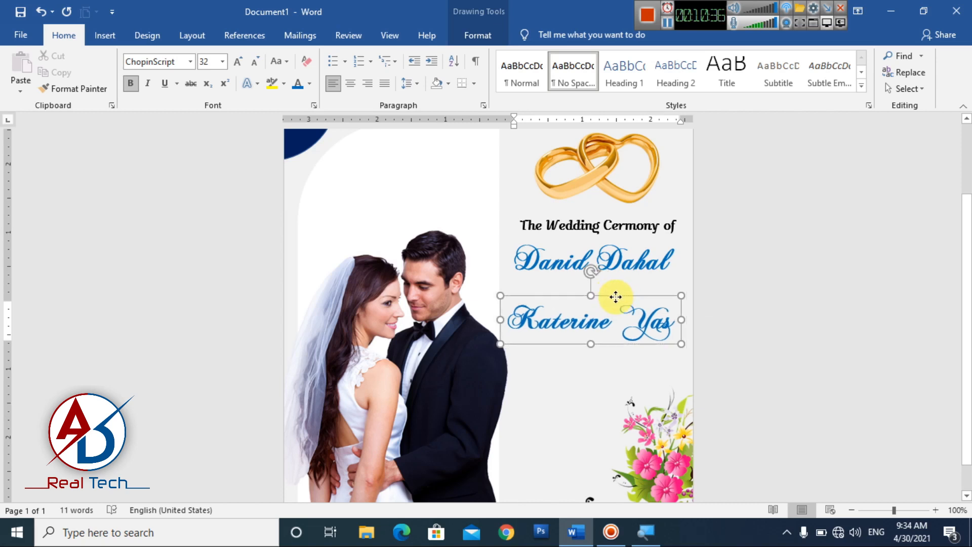
pyautogui.click(616, 296)
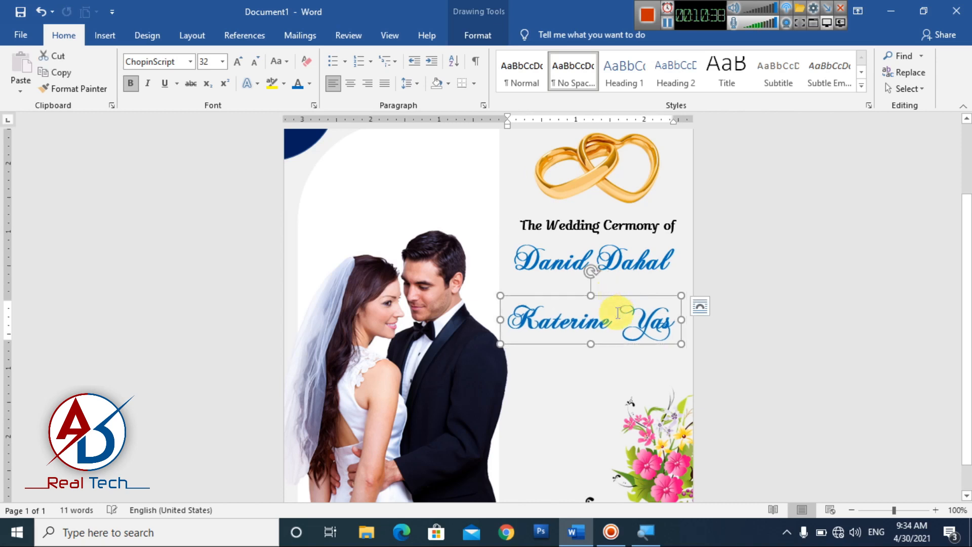
pyautogui.moveTo(614, 313); pyautogui.dragTo(615, 379)
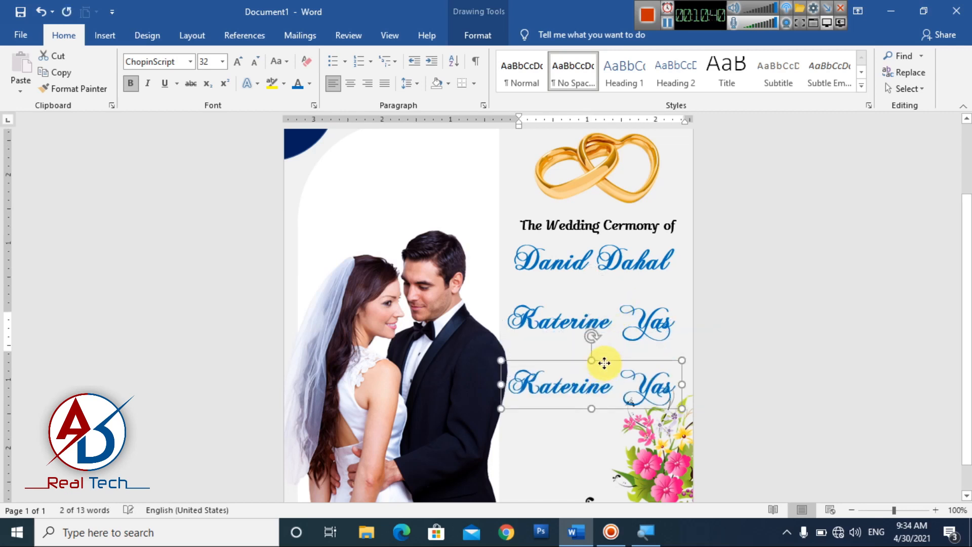
# Replace the duplicate's text with 'Wed' and move it between the two names
pyautogui.hotkey('ctrl', 'a')
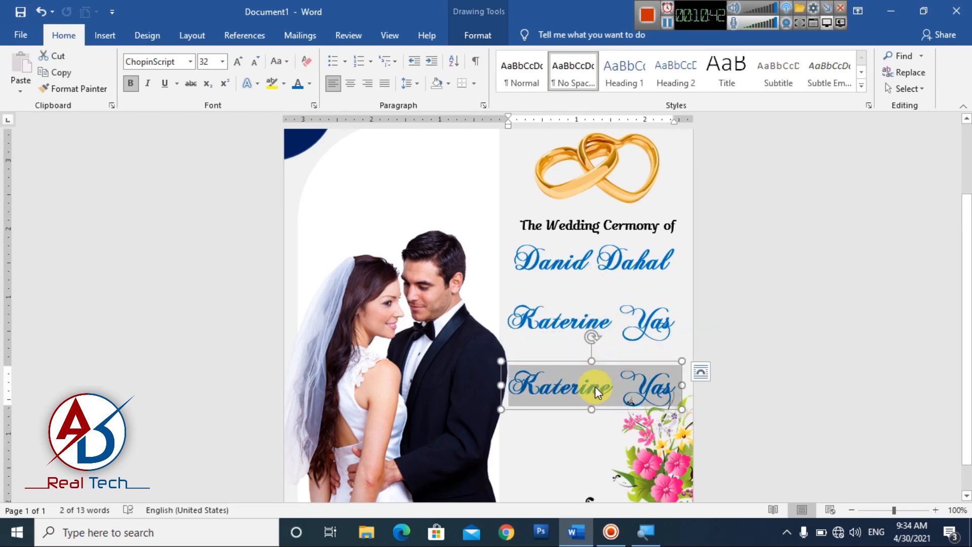
pyautogui.write('&')
pyautogui.moveTo(536, 362); pyautogui.dragTo(580, 295)
pyautogui.doubleClick(564, 291)
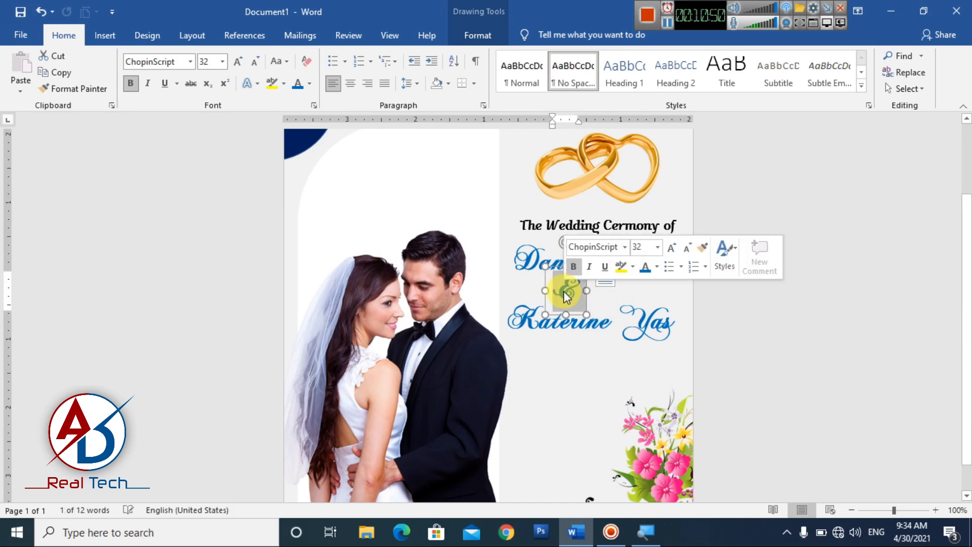
pyautogui.write('Wed')
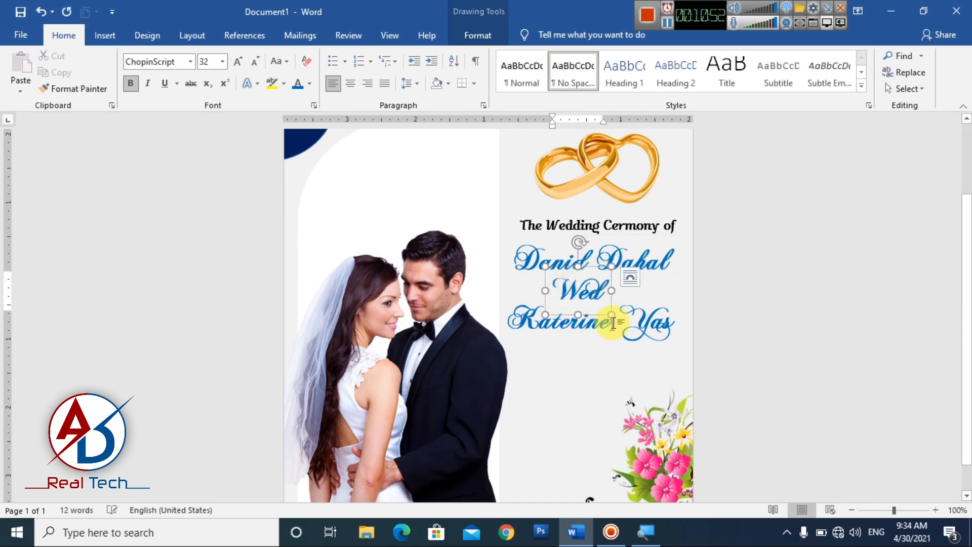
pyautogui.moveTo(602, 315); pyautogui.dragTo(647, 310)
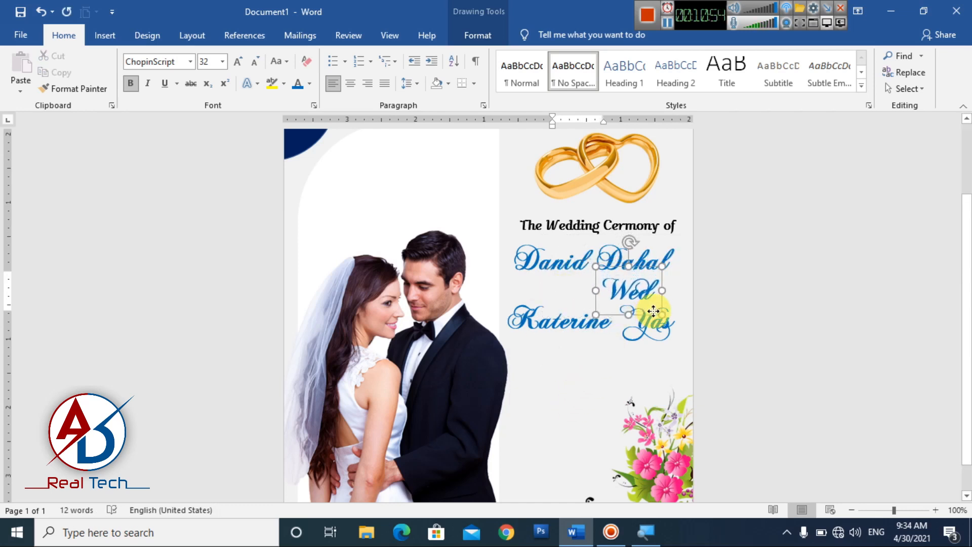
# Set 'Wed' in Alex Brush at 24 pt, centre it and tilt it slightly counter-clockwise
pyautogui.click(192, 63)
pyautogui.click(166, 197)
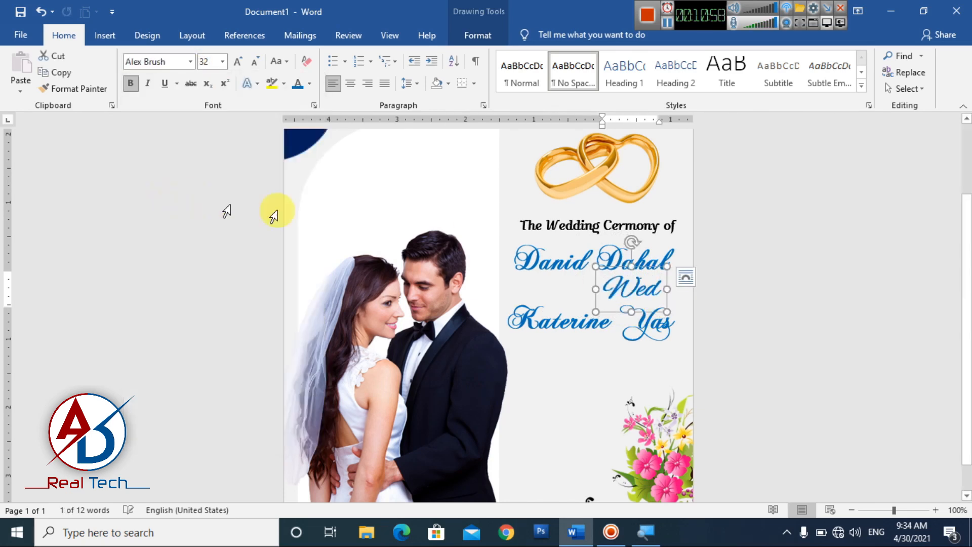
pyautogui.click(256, 62)
pyautogui.click(257, 61)
pyautogui.click(256, 61)
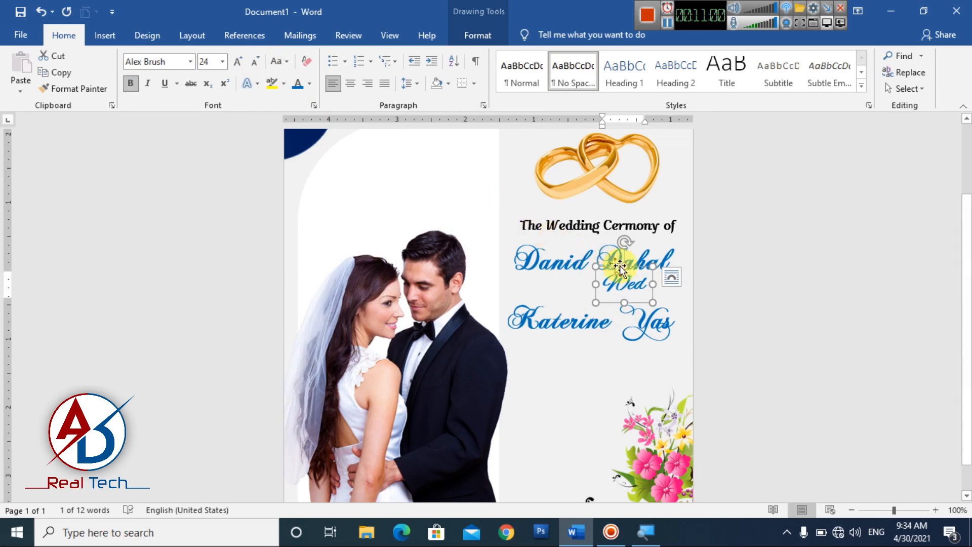
pyautogui.moveTo(657, 304); pyautogui.dragTo(612, 310)
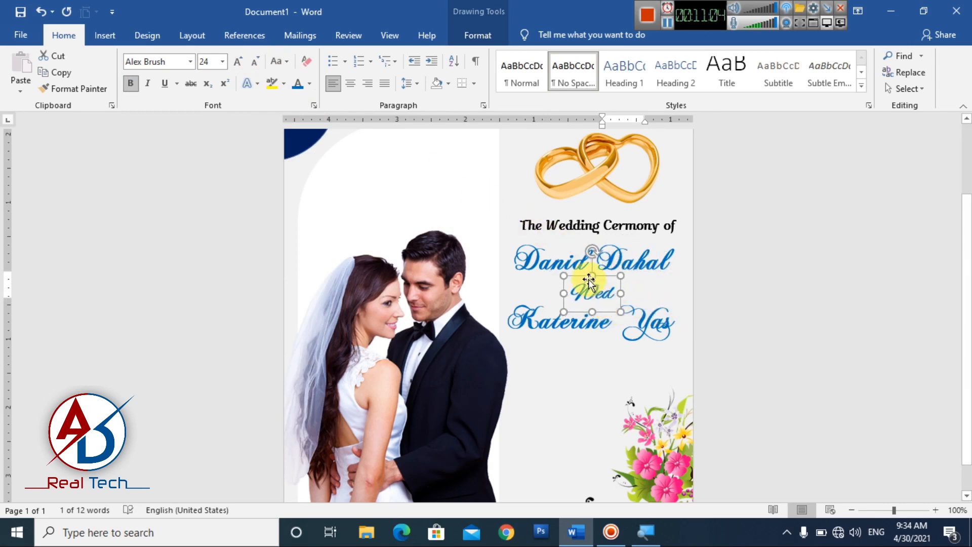
pyautogui.moveTo(589, 252); pyautogui.dragTo(582, 252)
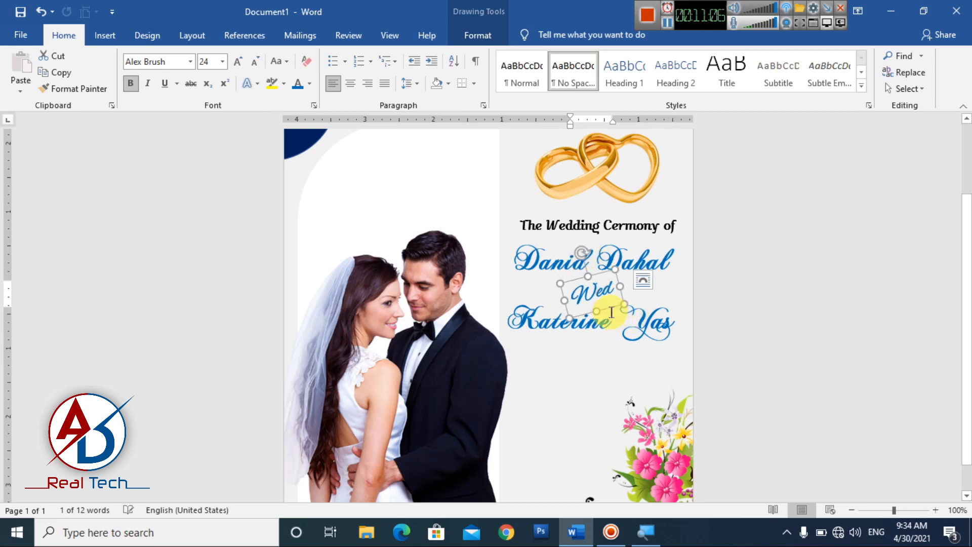
# Draw a new text box just below the bride's name
pyautogui.click(712, 322)
pyautogui.scroll(1, 664, 304)
pyautogui.scroll(-2, 652, 271)
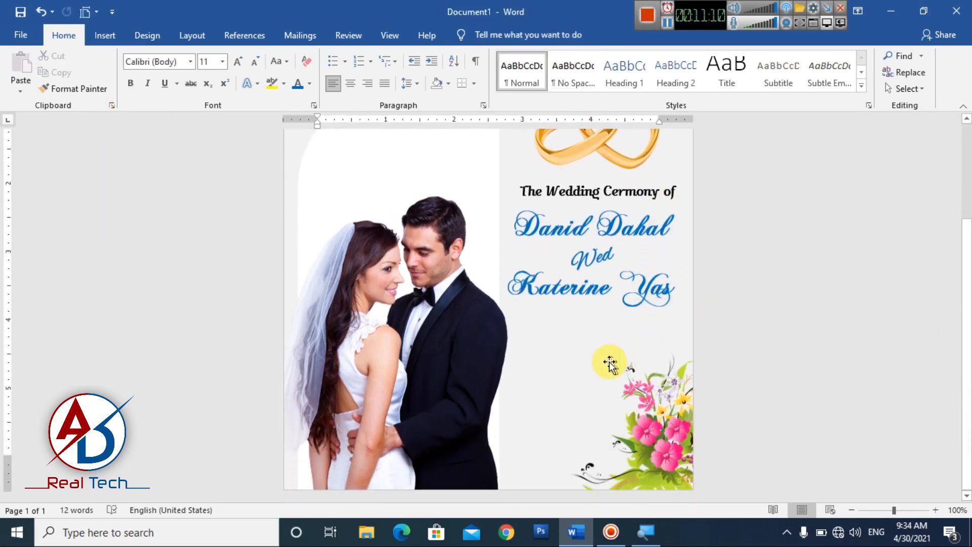
pyautogui.scroll(-5, 610, 363)
pyautogui.scroll(10, 606, 368)
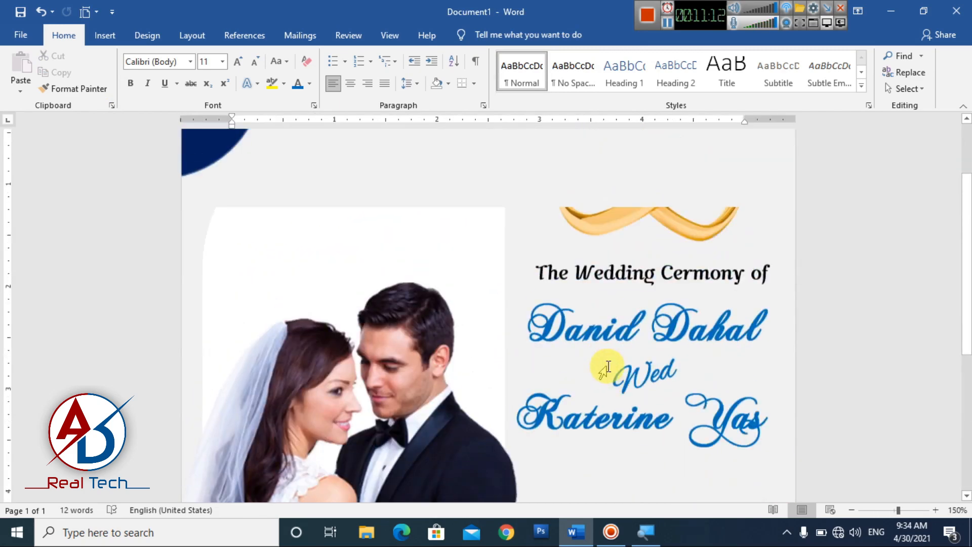
pyautogui.scroll(-5, 607, 370)
pyautogui.click(105, 35)
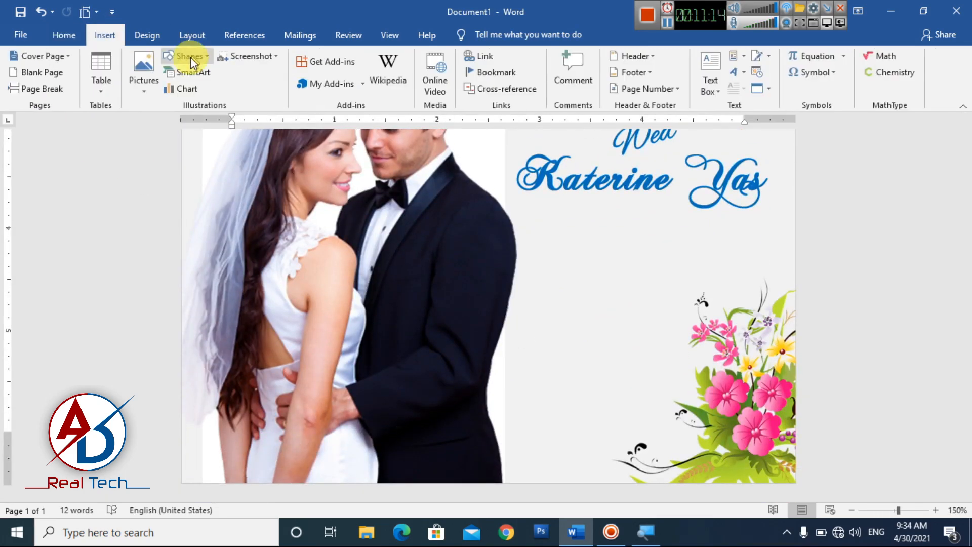
pyautogui.click(187, 57)
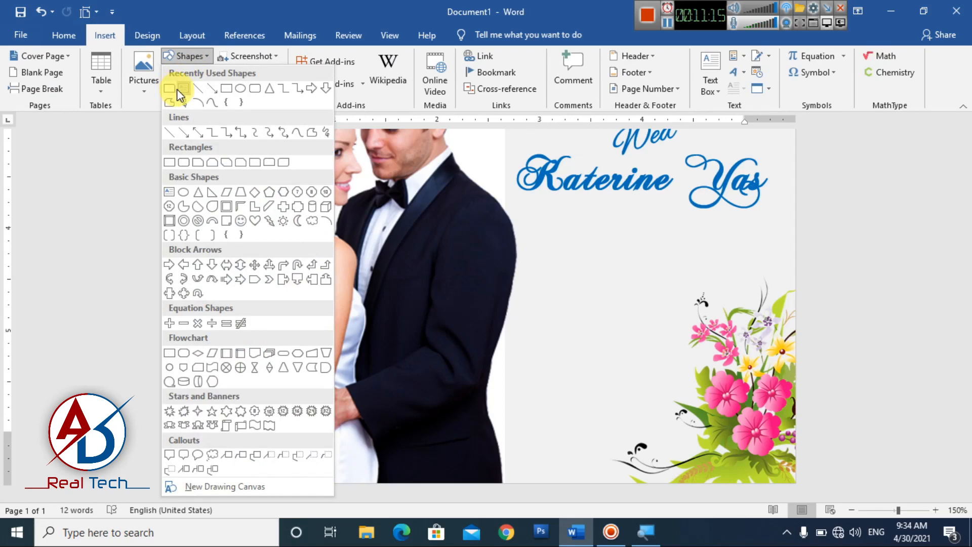
pyautogui.click(170, 89)
pyautogui.moveTo(529, 244); pyautogui.dragTo(756, 295)
# Fill it with 'MAY 20 2021 AT 4:00 IN THE EVENING' in 10 pt No Spacing, bold and centred
pyautogui.click(64, 35)
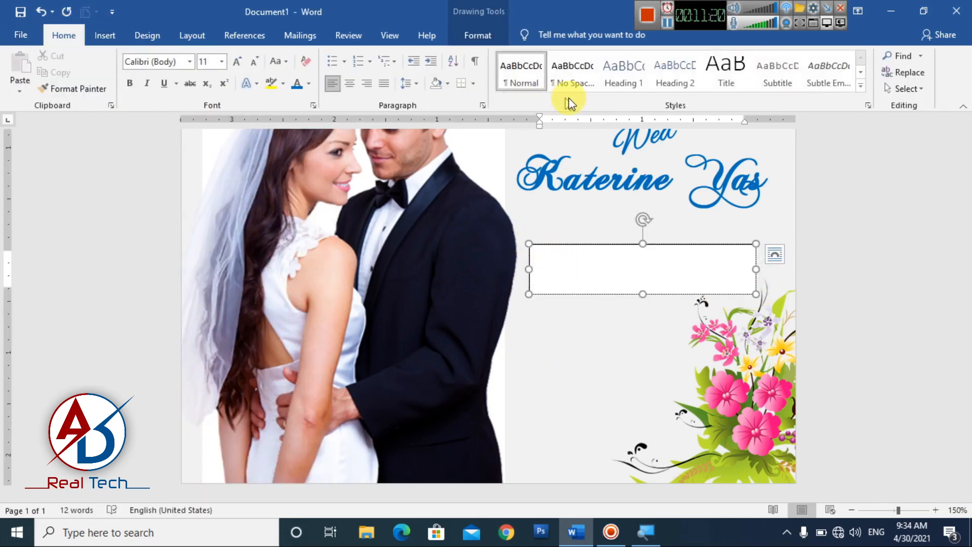
pyautogui.click(578, 81)
pyautogui.click(255, 61)
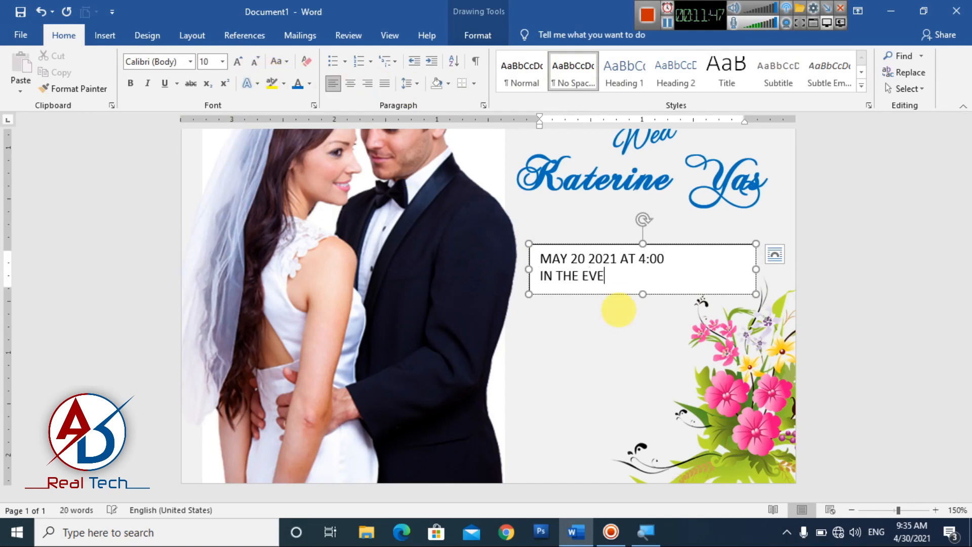
pyautogui.write('NING')
pyautogui.hotkey('ctrl', 'a')
pyautogui.hotkey('ctrl', 'e')
pyautogui.hotkey('ctrl', 'b')
pyautogui.moveTo(669, 245); pyautogui.dragTo(673, 221)
pyautogui.click(479, 35)
pyautogui.click(312, 57)
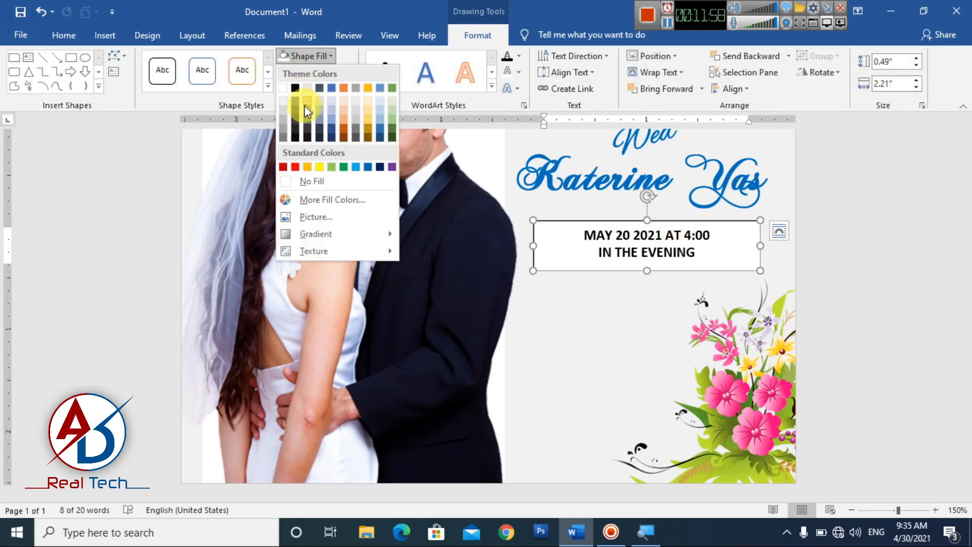
# Give the date box No Fill and No Outline
pyautogui.click(313, 181)
pyautogui.click(314, 72)
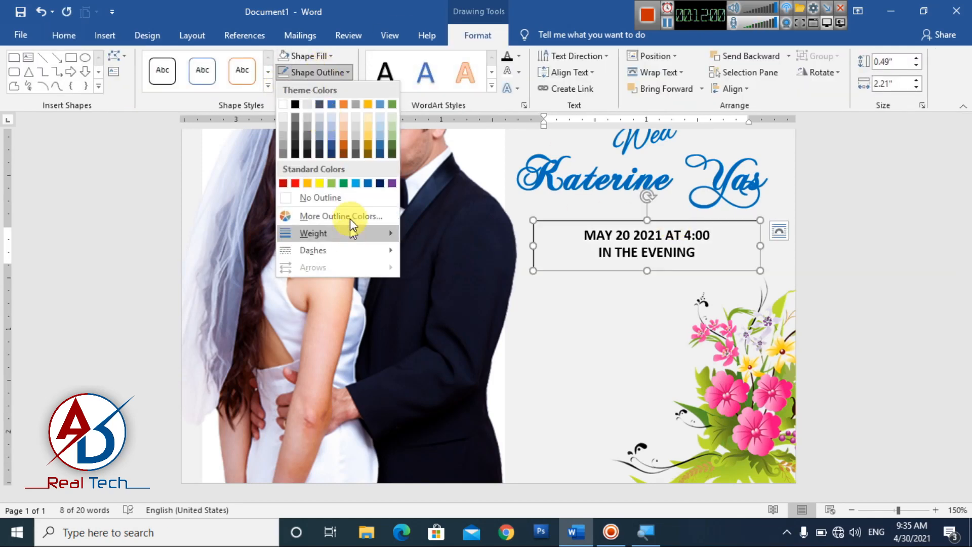
pyautogui.click(346, 196)
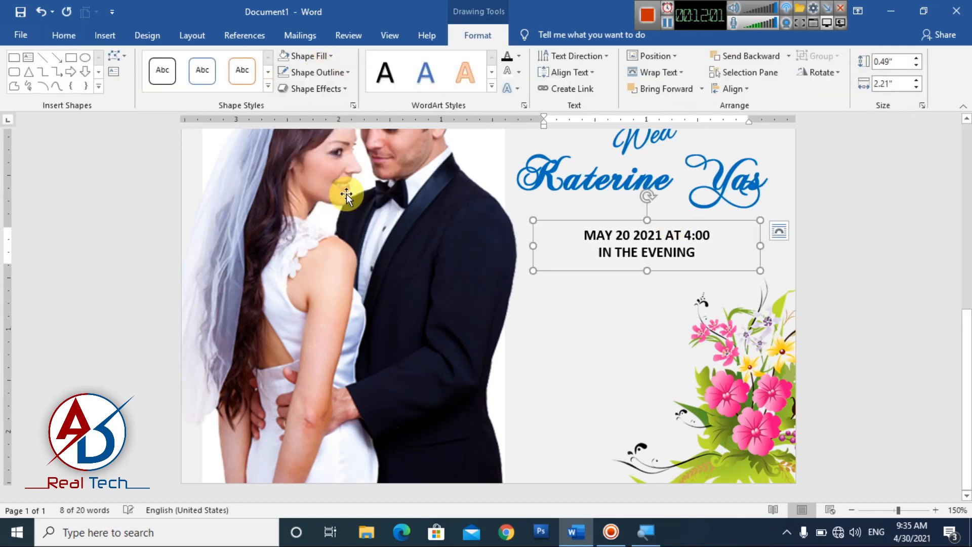
# Set the date text in the Adobe Heiti Std R font
pyautogui.click(63, 36)
pyautogui.click(192, 63)
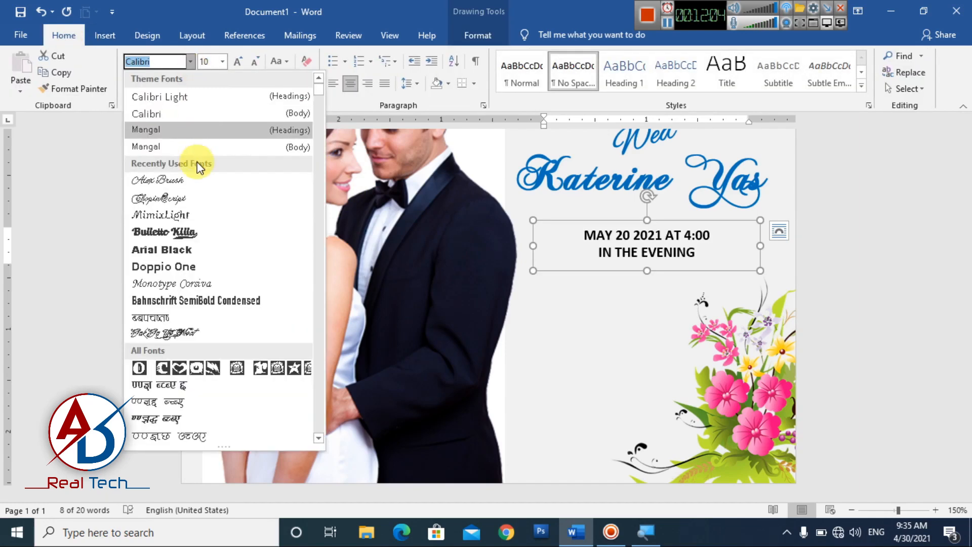
pyautogui.scroll(-3, 228, 230)
pyautogui.scroll(-6, 233, 243)
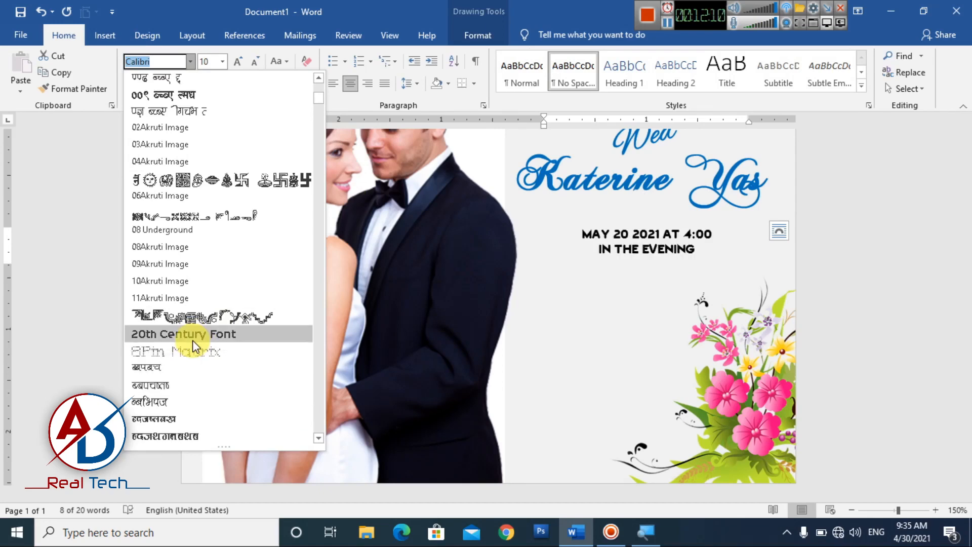
pyautogui.scroll(-3, 193, 344)
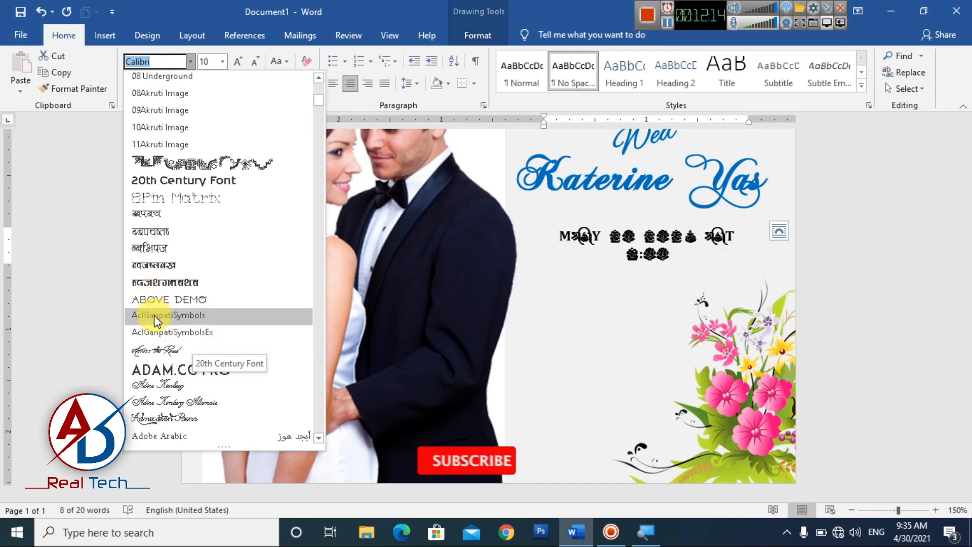
pyautogui.scroll(-4, 163, 344)
pyautogui.scroll(-2, 161, 337)
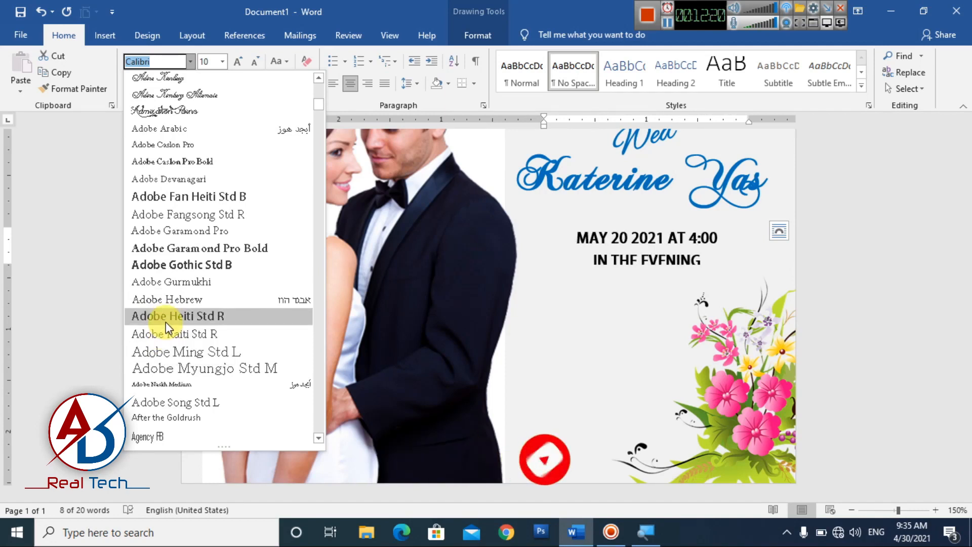
pyautogui.click(165, 322)
# Make the date box slightly taller and nudge it left under the names
pyautogui.moveTo(648, 270); pyautogui.dragTo(648, 275)
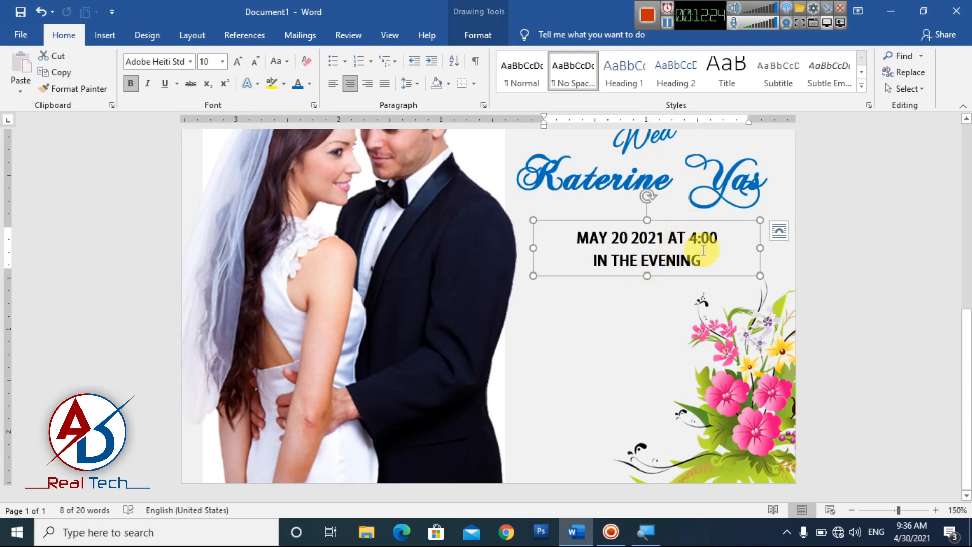
pyautogui.moveTo(688, 222); pyautogui.dragTo(684, 219)
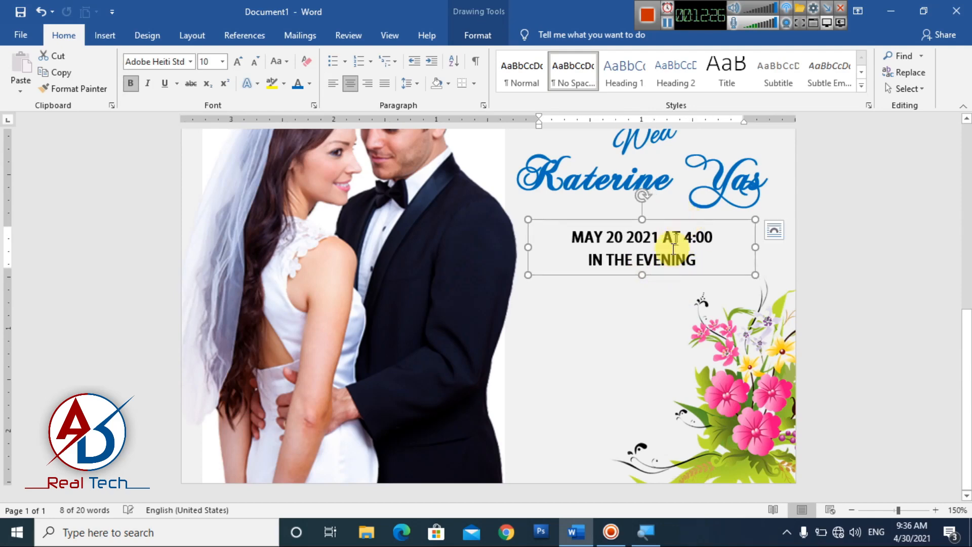
pyautogui.scroll(-8, 619, 312)
pyautogui.click(751, 356)
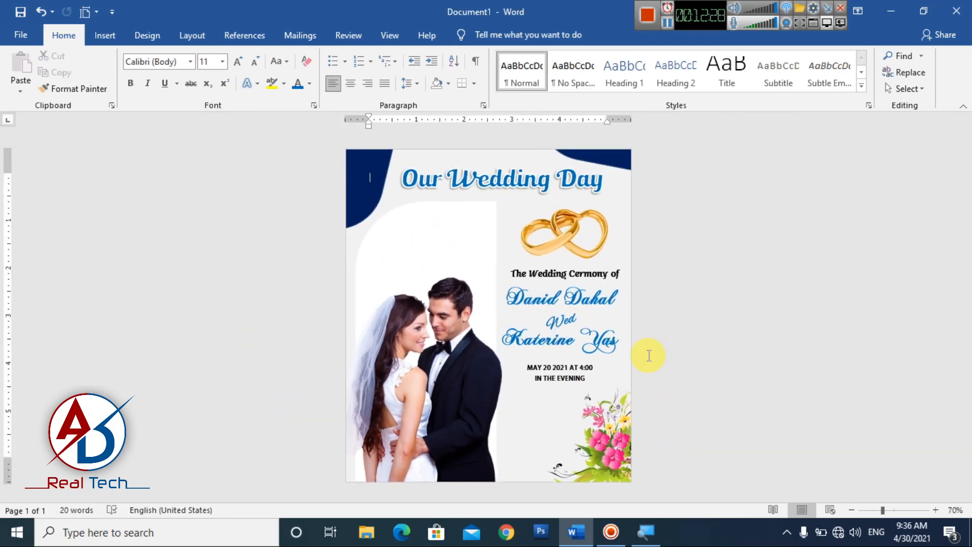
# Duplicate 'The Wedding Cermony of' text box and drag the copy up toward the title
pyautogui.scroll(-1, 647, 354)
pyautogui.scroll(5, 647, 353)
pyautogui.scroll(-3, 648, 355)
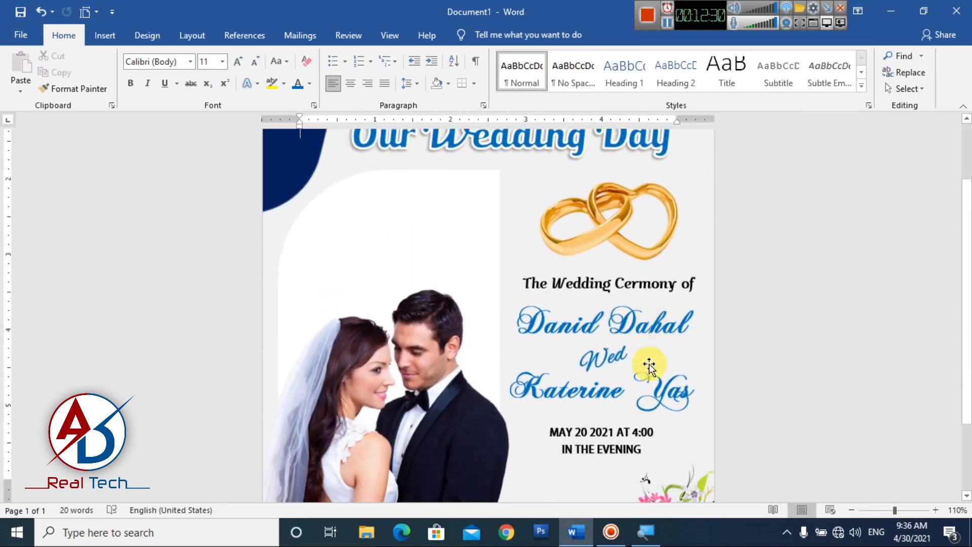
pyautogui.scroll(3, 647, 362)
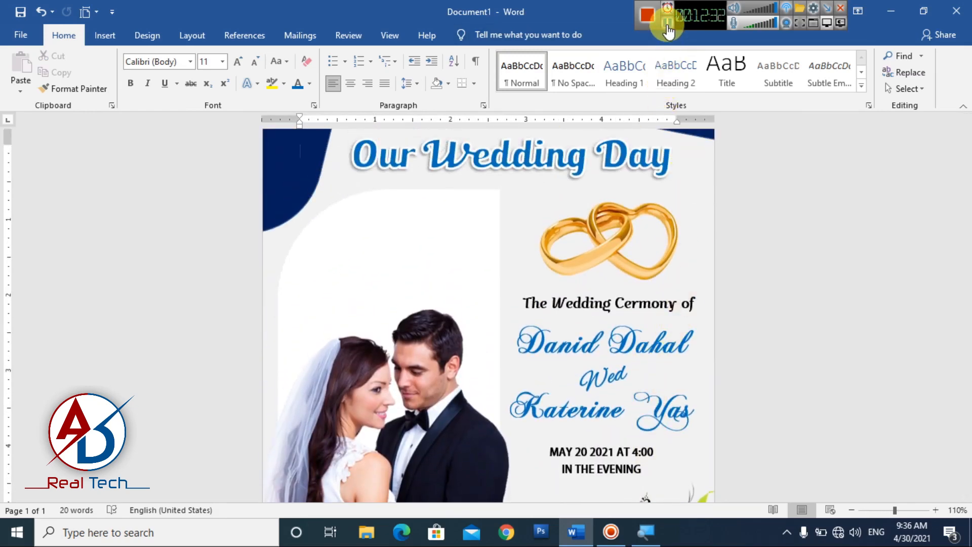
pyautogui.scroll(-4, 744, 139)
pyautogui.scroll(6, 632, 225)
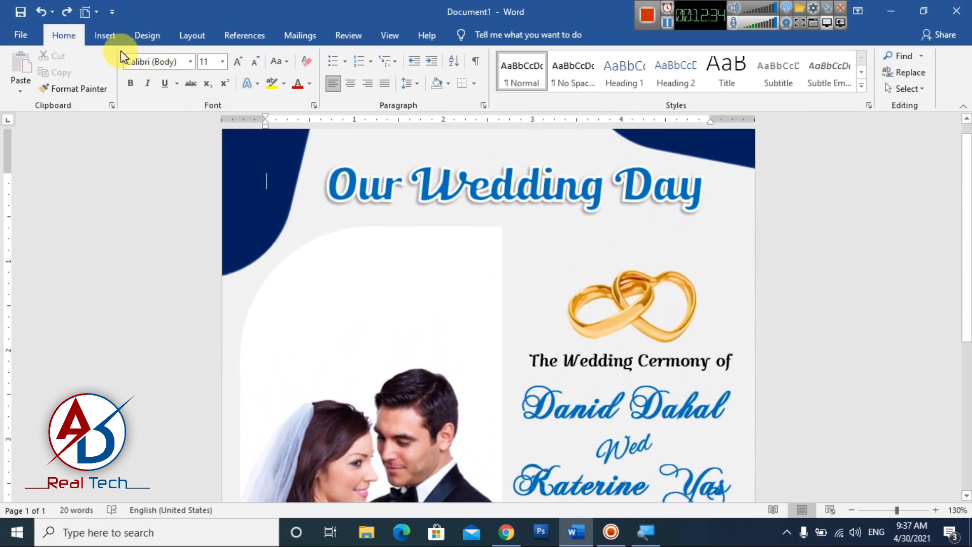
pyautogui.scroll(-3, 557, 304)
pyautogui.scroll(1, 569, 325)
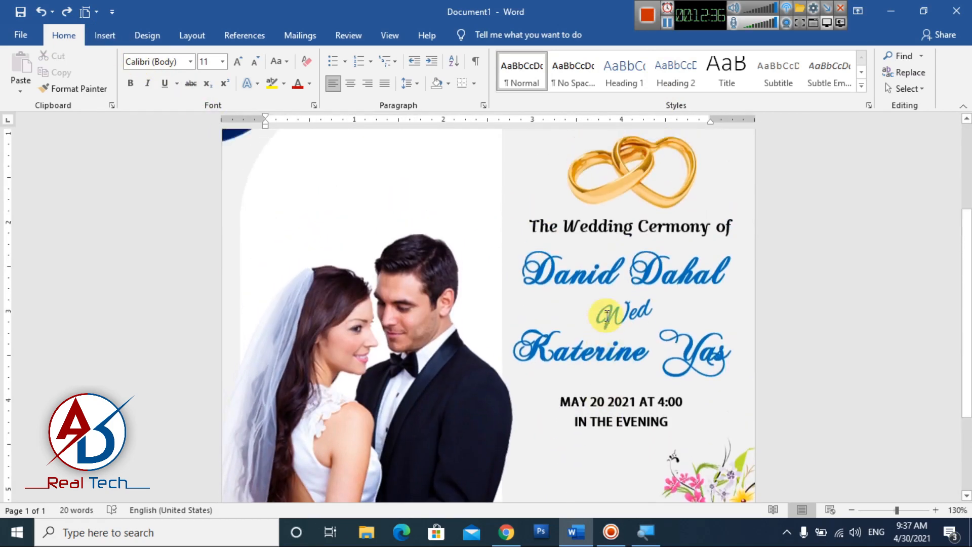
pyautogui.click(598, 238)
pyautogui.click(580, 220)
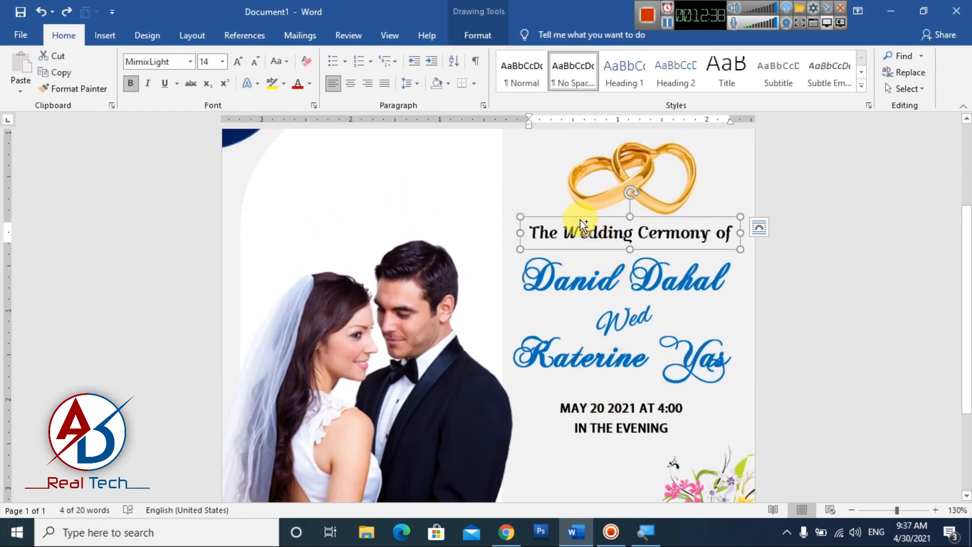
pyautogui.hotkey('ctrl', 'c')
pyautogui.hotkey('ctrl', 'v')
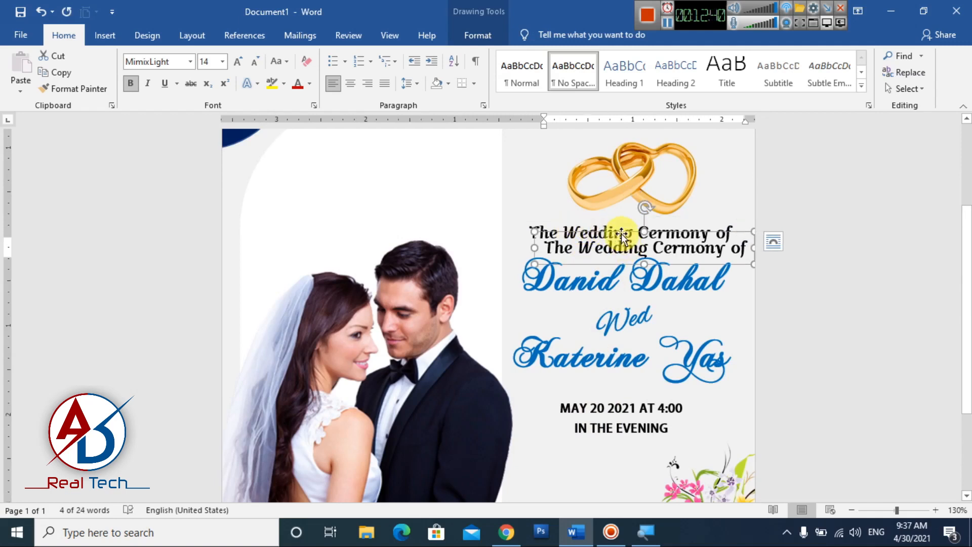
pyautogui.moveTo(622, 235); pyautogui.dragTo(364, 139)
# Change the copy to 'Evening Invitation' at 16 pt, placed just below the title
pyautogui.scroll(3, 454, 293)
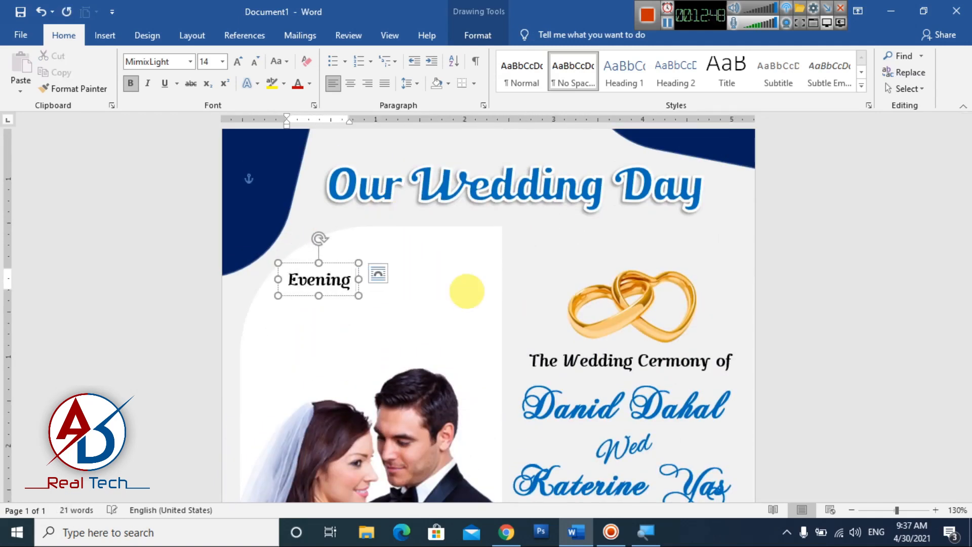
pyautogui.write('Invitation')
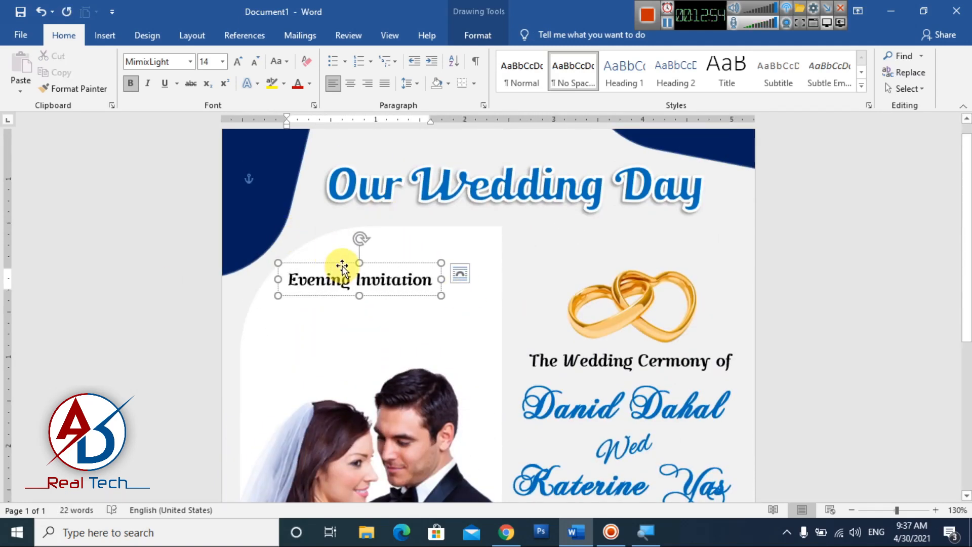
pyautogui.moveTo(343, 266); pyautogui.dragTo(368, 255)
pyautogui.click(238, 61)
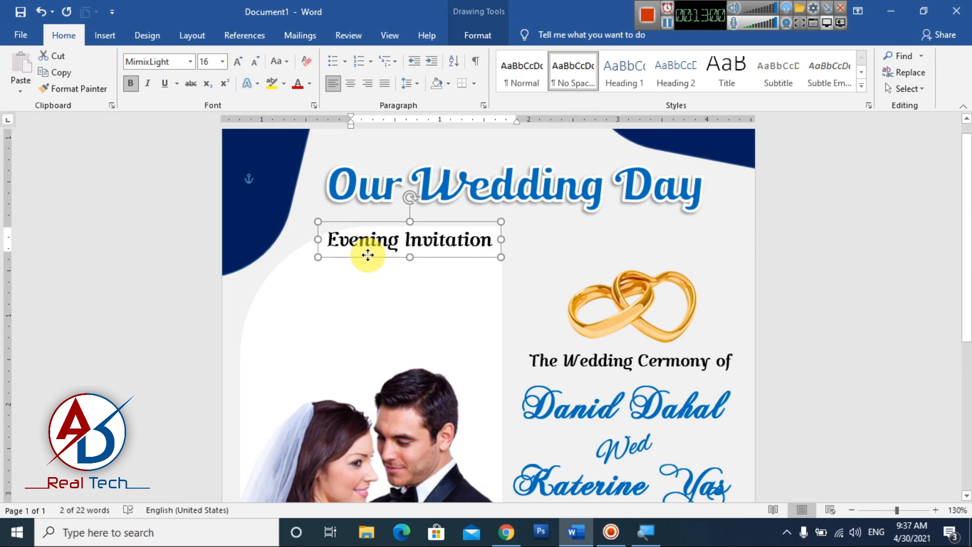
pyautogui.moveTo(368, 257); pyautogui.dragTo(378, 255)
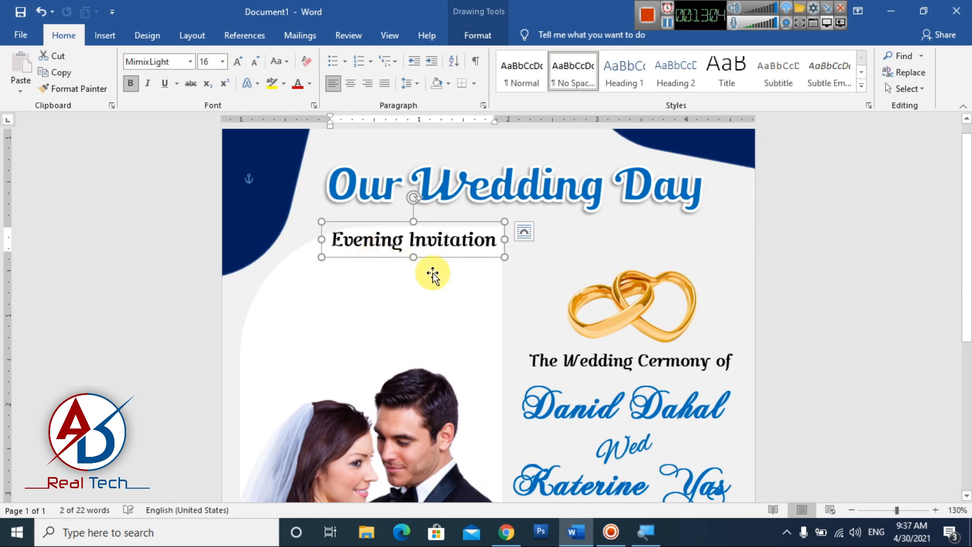
pyautogui.press('Down')
pyautogui.press('Right')
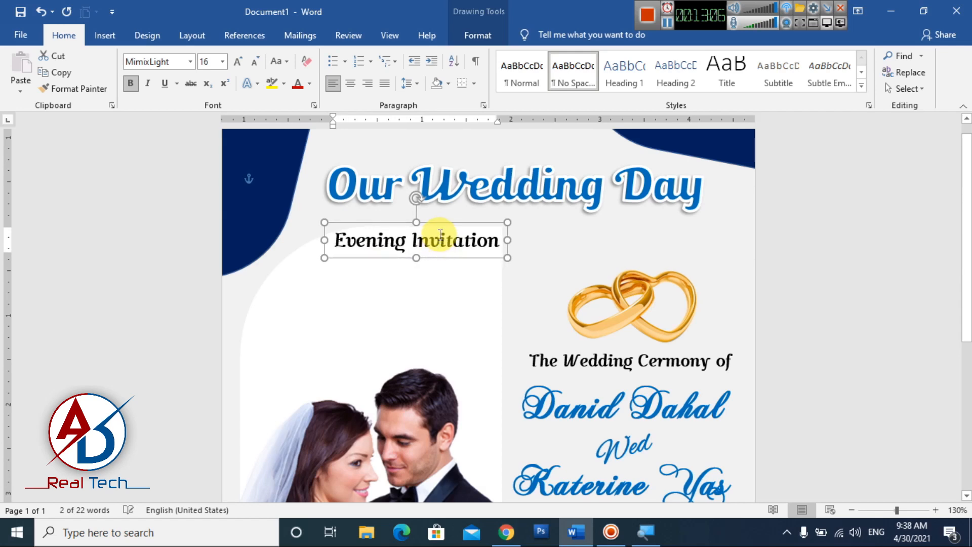
pyautogui.press('Down')
pyautogui.tripleClick(435, 247)
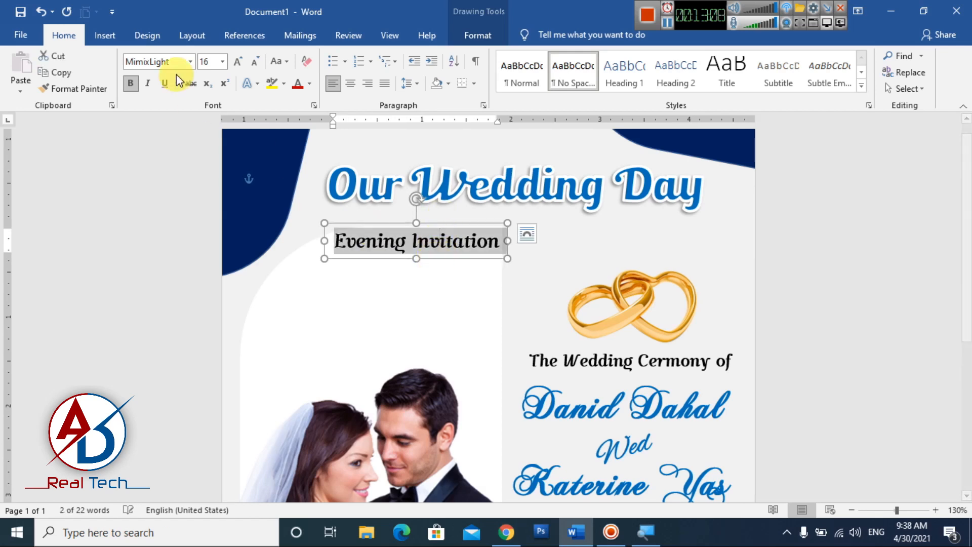
# Colour the Evening Invitation text and both name lines red
pyautogui.click(296, 83)
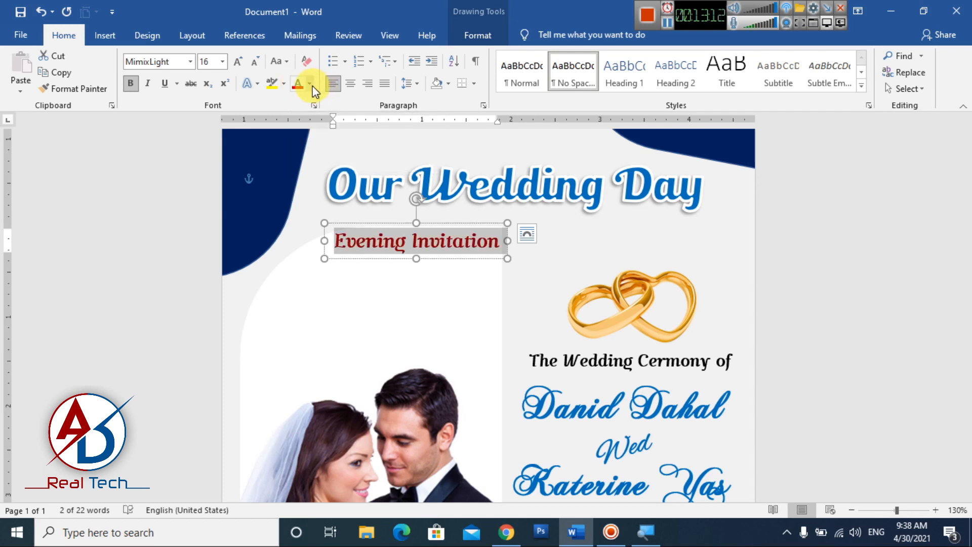
pyautogui.click(446, 178)
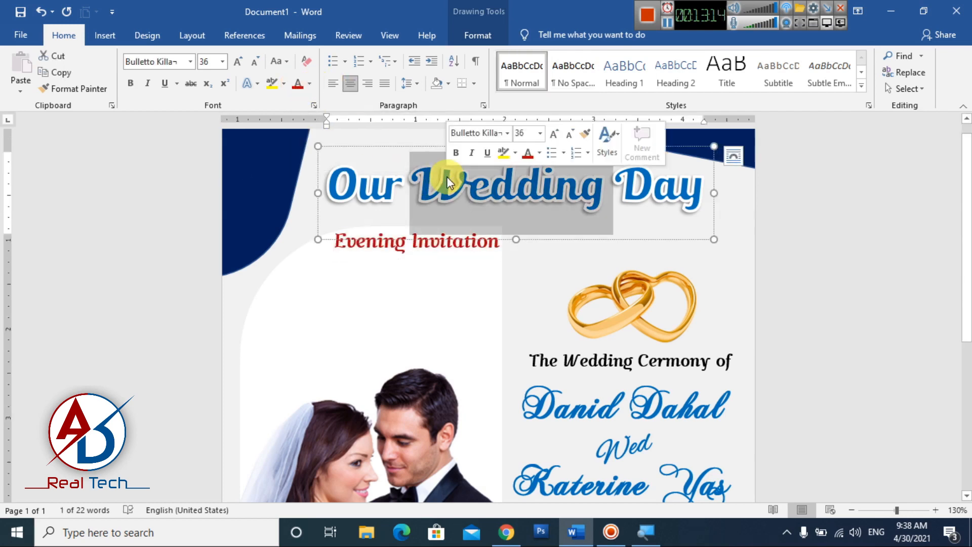
pyautogui.click(547, 278)
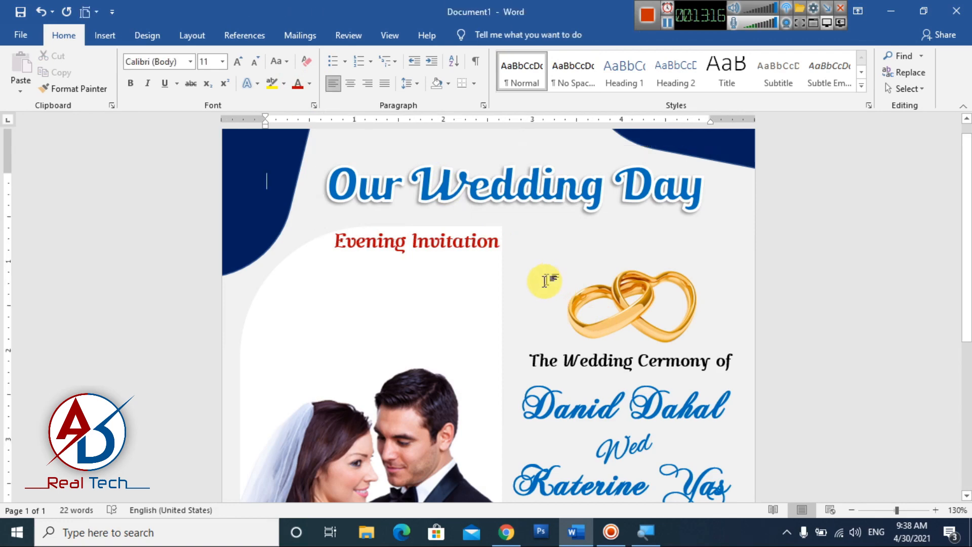
pyautogui.scroll(-3, 673, 333)
pyautogui.tripleClick(612, 275)
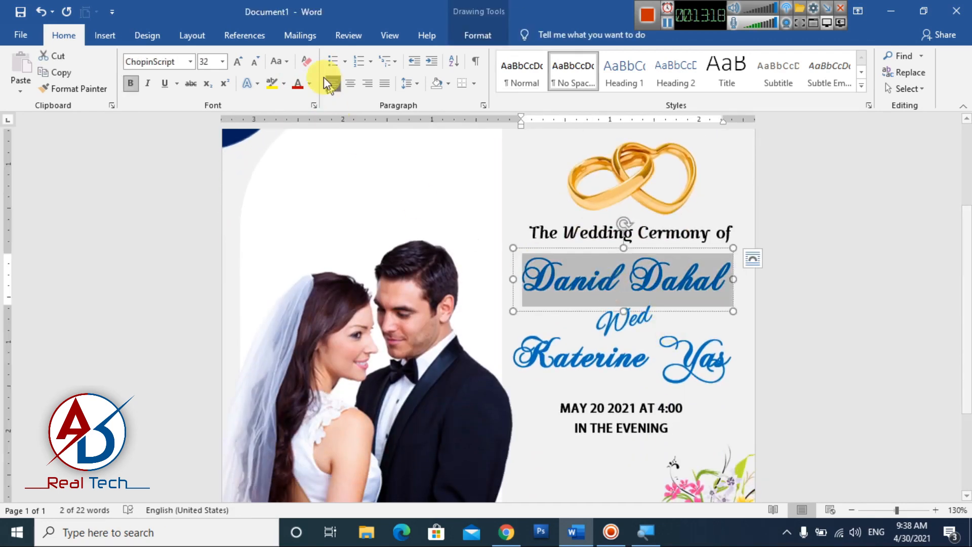
pyautogui.click(298, 85)
pyautogui.tripleClick(595, 349)
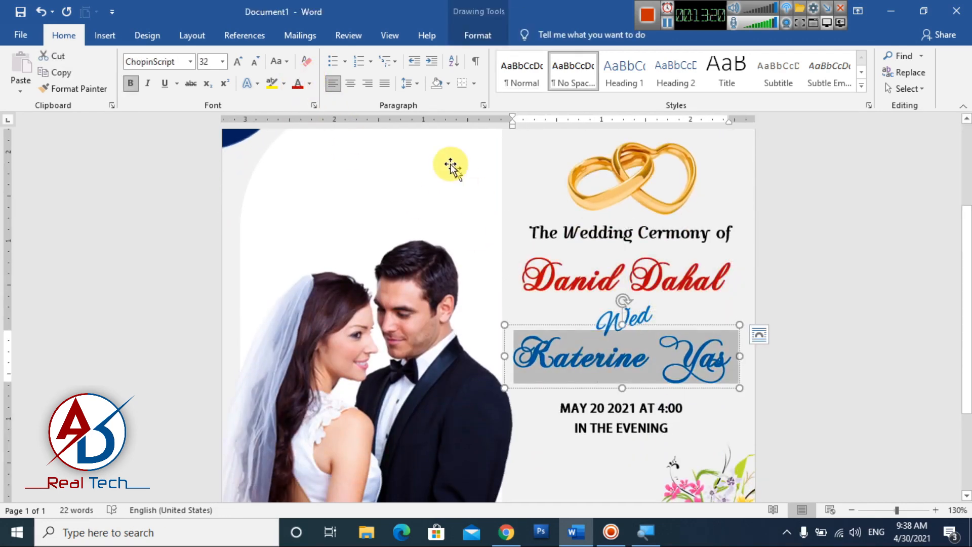
pyautogui.click(298, 85)
# Make the word 'Wed' black
pyautogui.scroll(3, 851, 369)
pyautogui.click(624, 425)
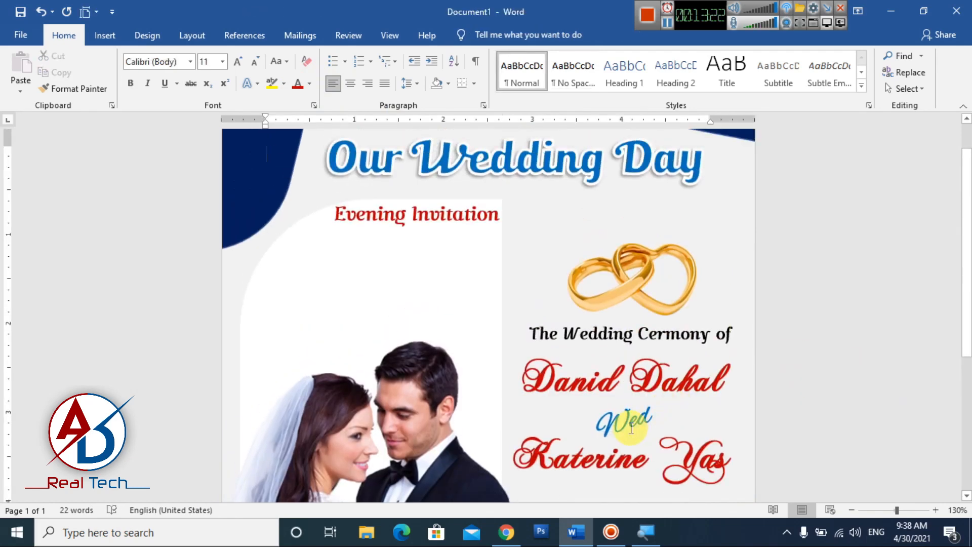
pyautogui.doubleClick(624, 425)
pyautogui.click(309, 84)
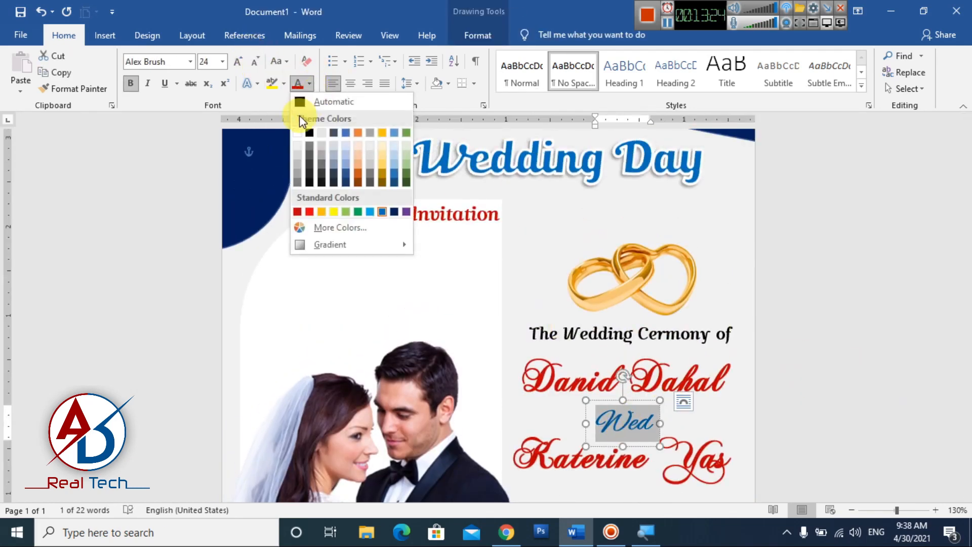
pyautogui.click(304, 100)
pyautogui.click(769, 339)
# Make the Our Wedding Day title red
pyautogui.scroll(-6, 727, 424)
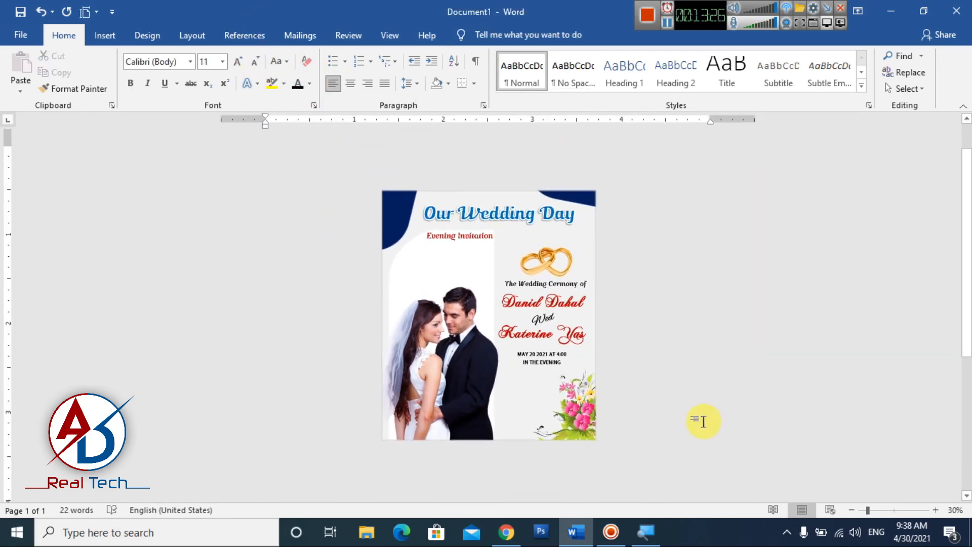
pyautogui.click(497, 180)
pyautogui.tripleClick(497, 180)
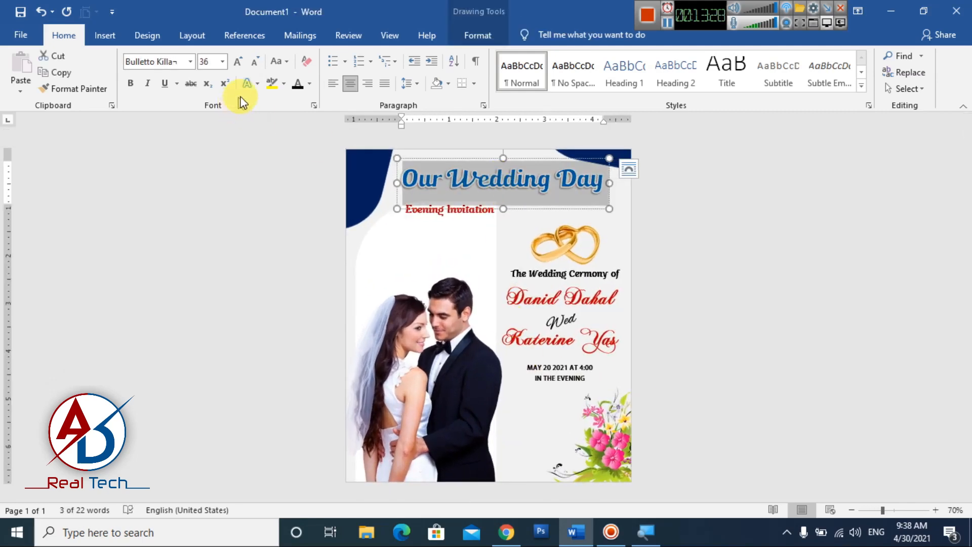
pyautogui.click(312, 88)
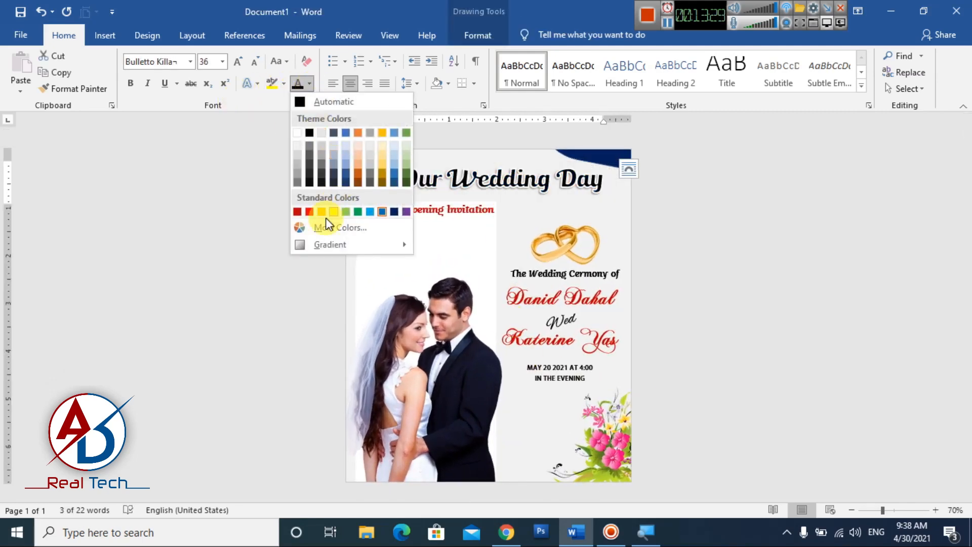
pyautogui.click(298, 211)
pyautogui.click(816, 330)
# Recolour the Evening Invitation caption black
pyautogui.scroll(3, 706, 348)
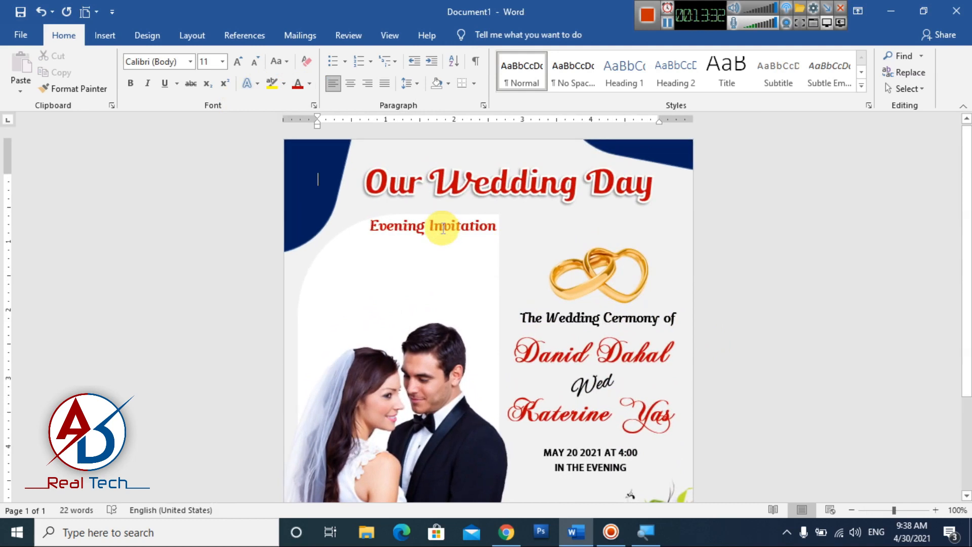
pyautogui.click(443, 228)
pyautogui.tripleClick(443, 228)
pyautogui.click(311, 84)
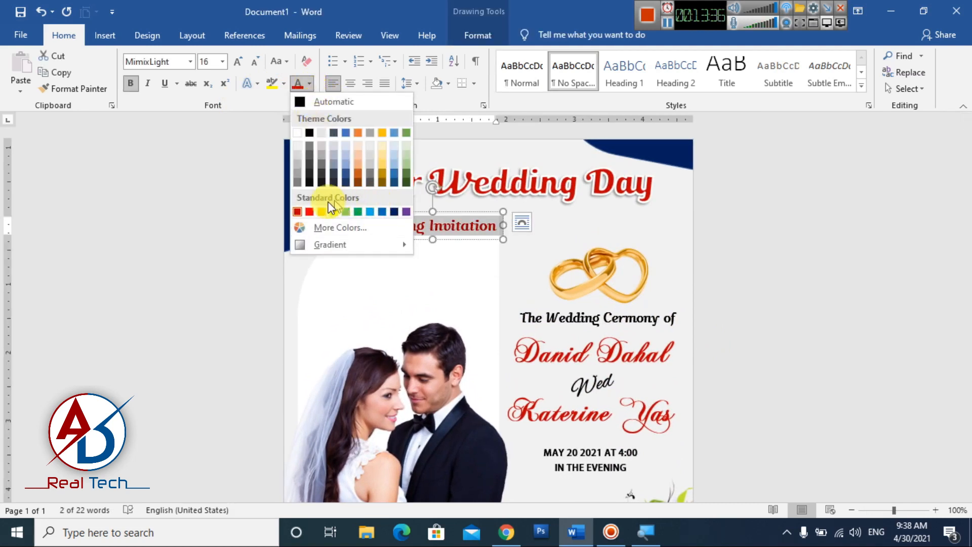
pyautogui.click(313, 133)
pyautogui.click(436, 261)
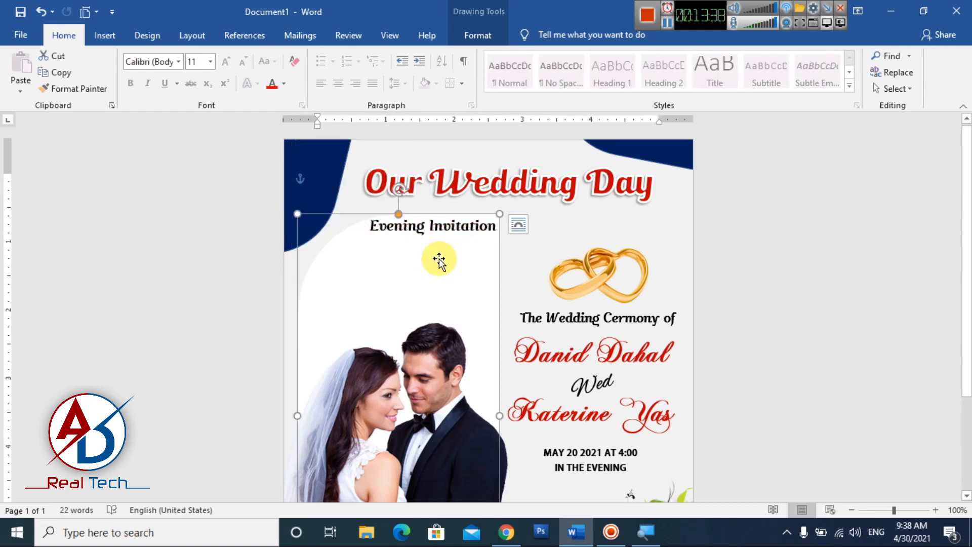
pyautogui.click(571, 266)
pyautogui.click(455, 224)
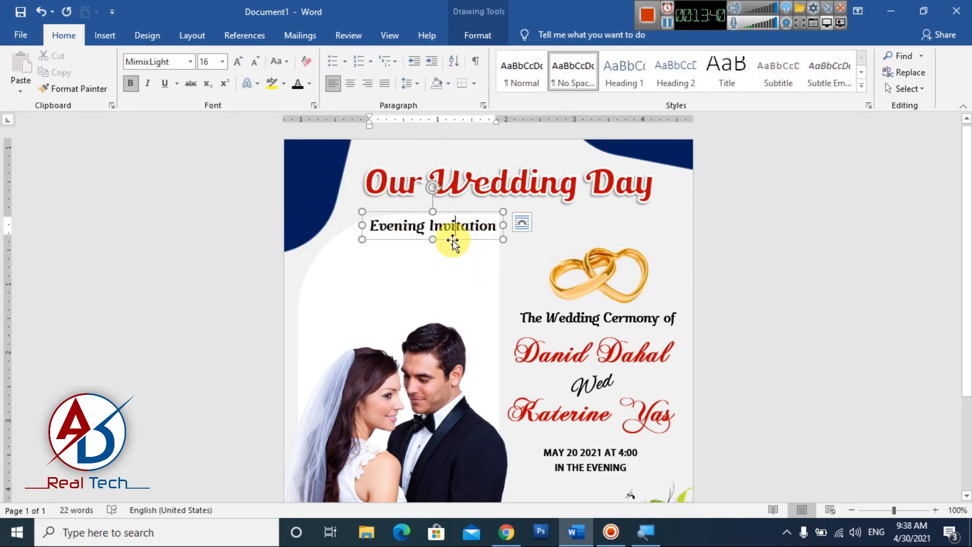
# Remove the extra Evening Invitation copy and duplicate the date box under the heading
pyautogui.moveTo(456, 246); pyautogui.dragTo(472, 250)
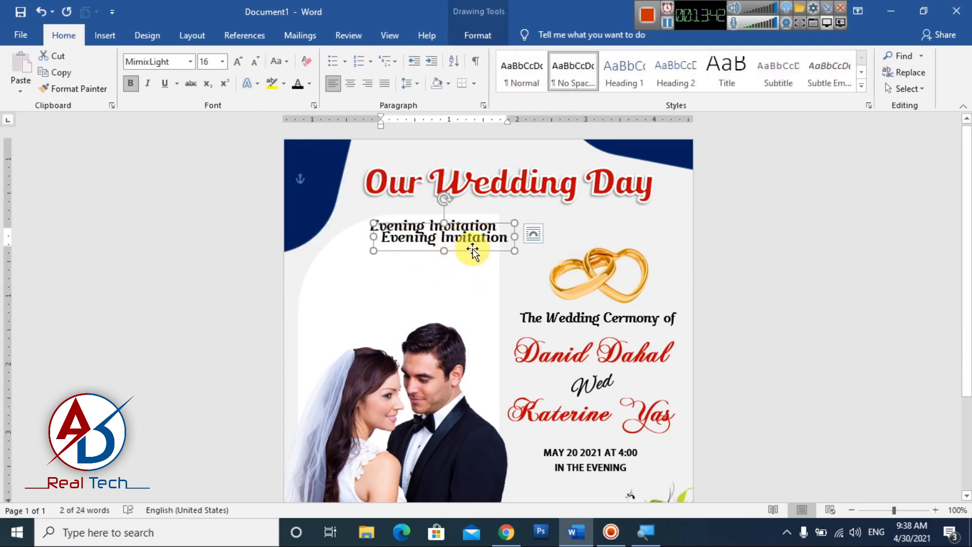
pyautogui.press('Delete')
pyautogui.click(596, 463)
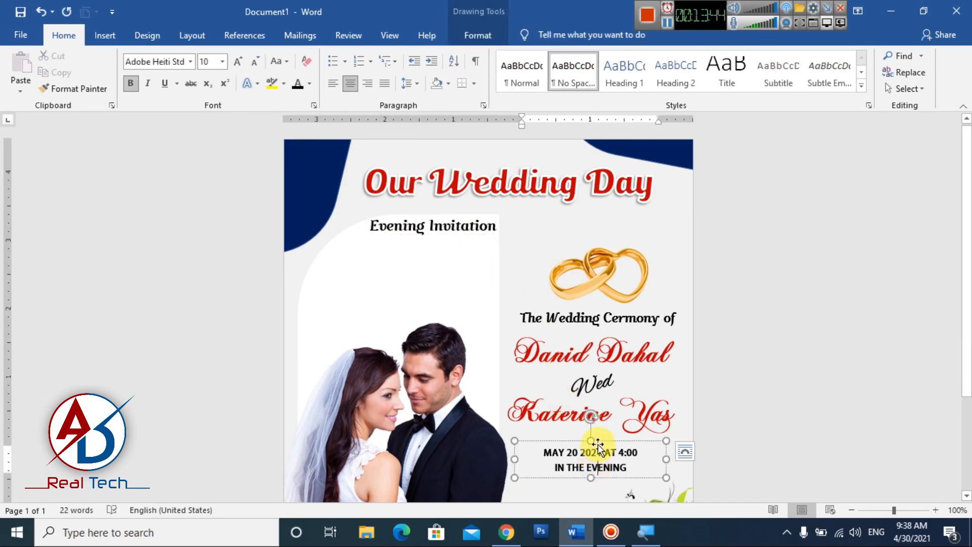
pyautogui.moveTo(598, 445); pyautogui.dragTo(435, 246)
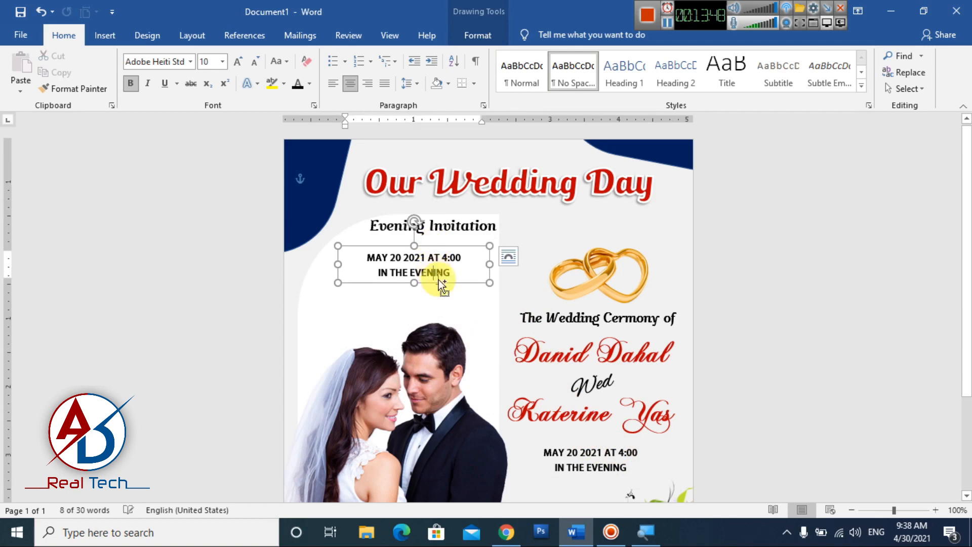
# Replace the copied text with 'Together with their families' on two lines at size 12
pyautogui.tripleClick(454, 273)
pyautogui.write('Together')
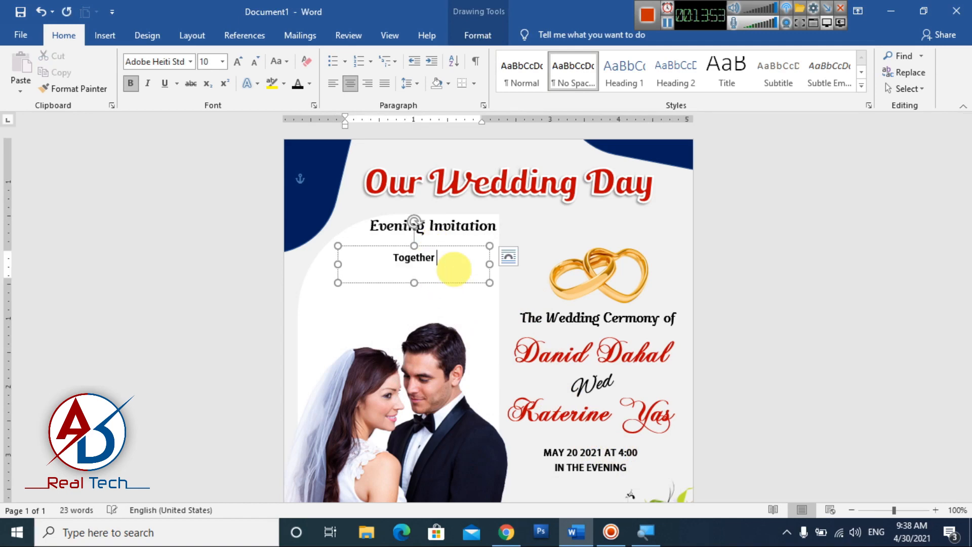
pyautogui.write(' with their families')
pyautogui.click(508, 256)
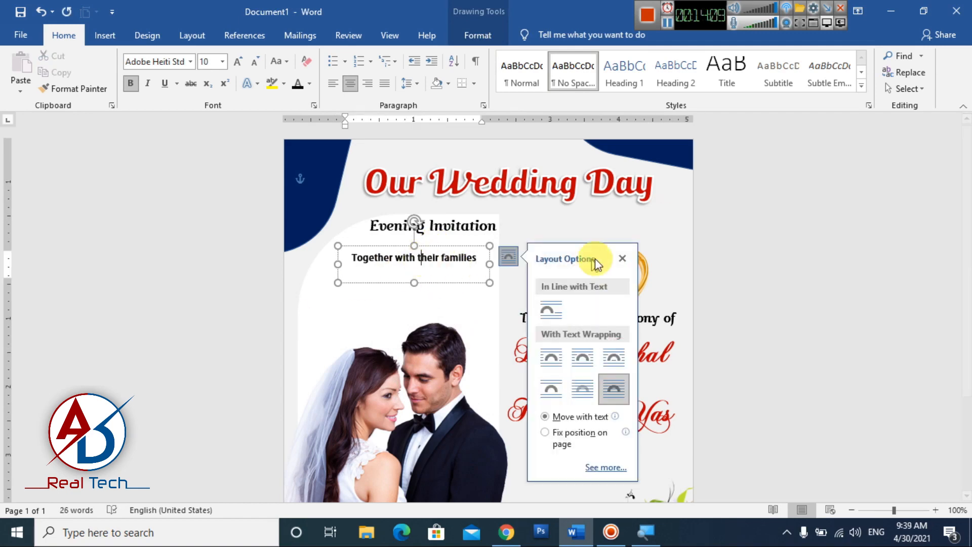
pyautogui.click(413, 257)
pyautogui.press('Return')
pyautogui.hotkey('ctrl', 'a')
pyautogui.scroll(5, 401, 188)
pyautogui.hotkey('ctrl', ']')
pyautogui.hotkey('ctrl', ']')
pyautogui.moveTo(491, 291); pyautogui.dragTo(507, 305)
# Convert the families text to uppercase and shift its box up and left
pyautogui.click(405, 283)
pyautogui.hotkey('ctrl', 'a')
pyautogui.click(278, 62)
pyautogui.click(299, 109)
pyautogui.moveTo(397, 235); pyautogui.dragTo(385, 224)
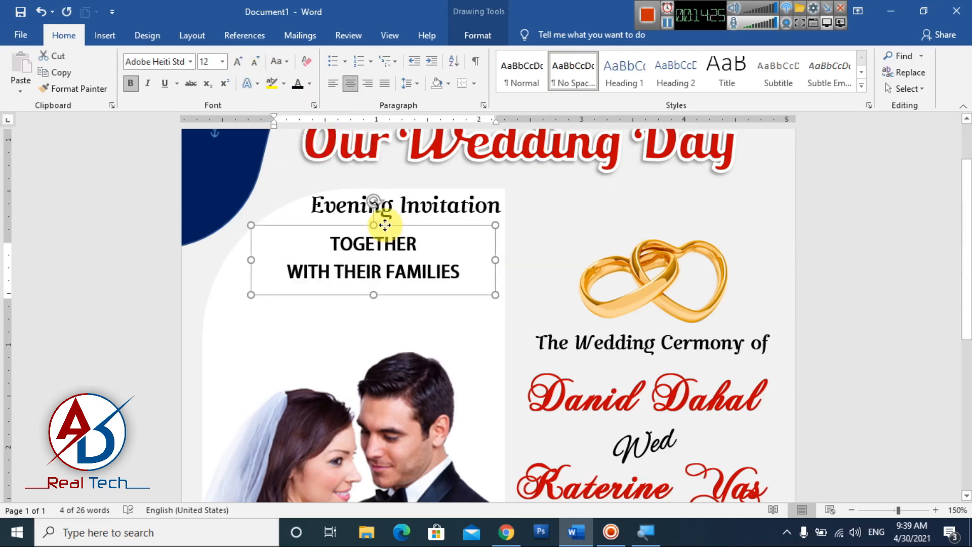
pyautogui.scroll(-1, 406, 363)
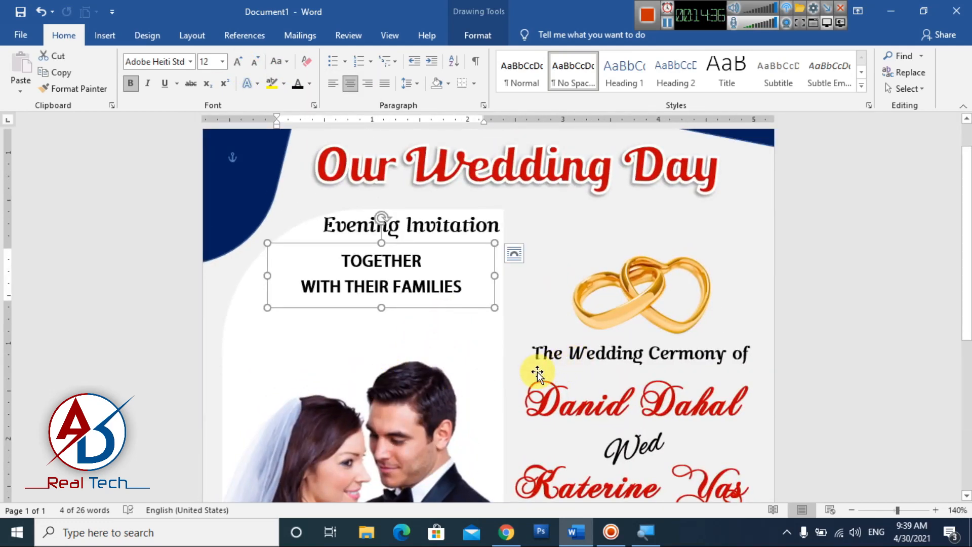
# Colour the Evening Invitation heading dark red
pyautogui.click(426, 298)
pyautogui.hotkey('ctrl', 'a')
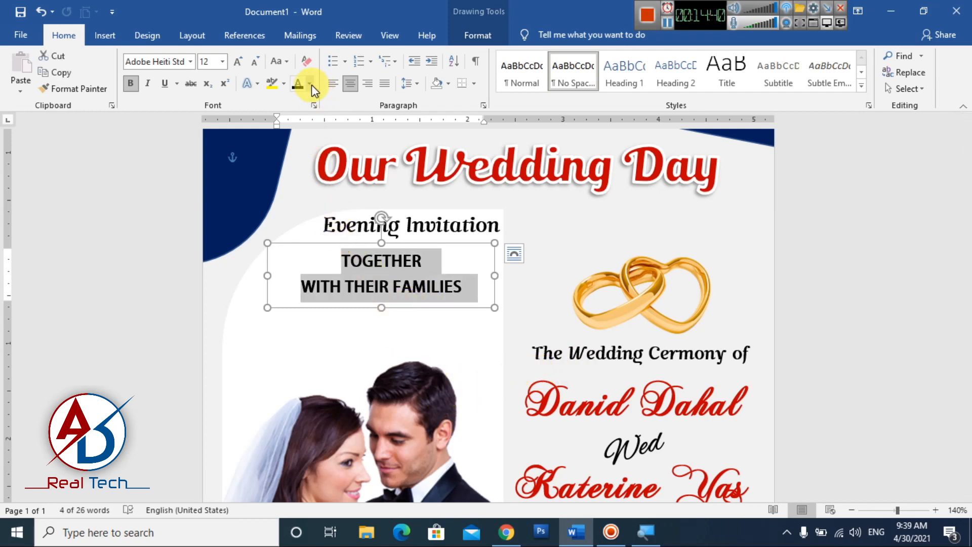
pyautogui.click(309, 84)
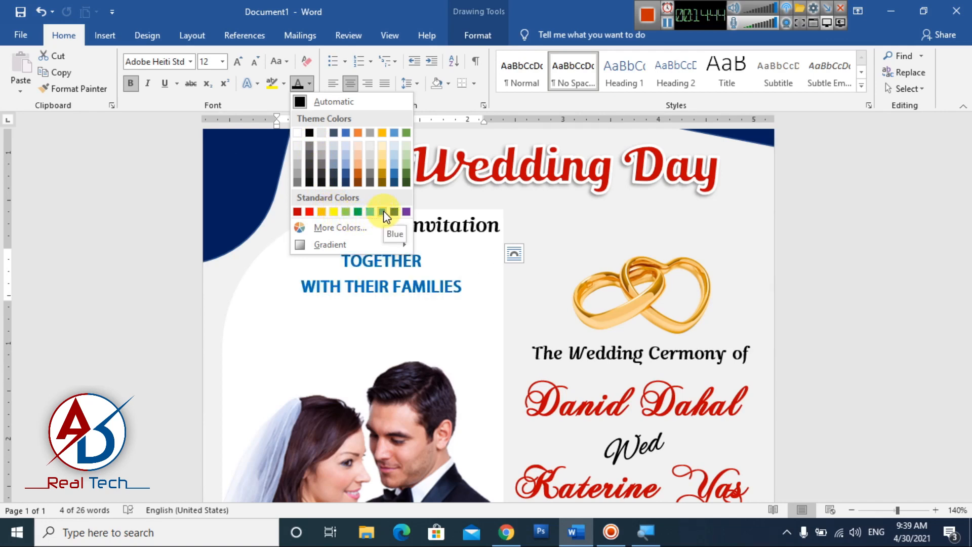
pyautogui.click(430, 224)
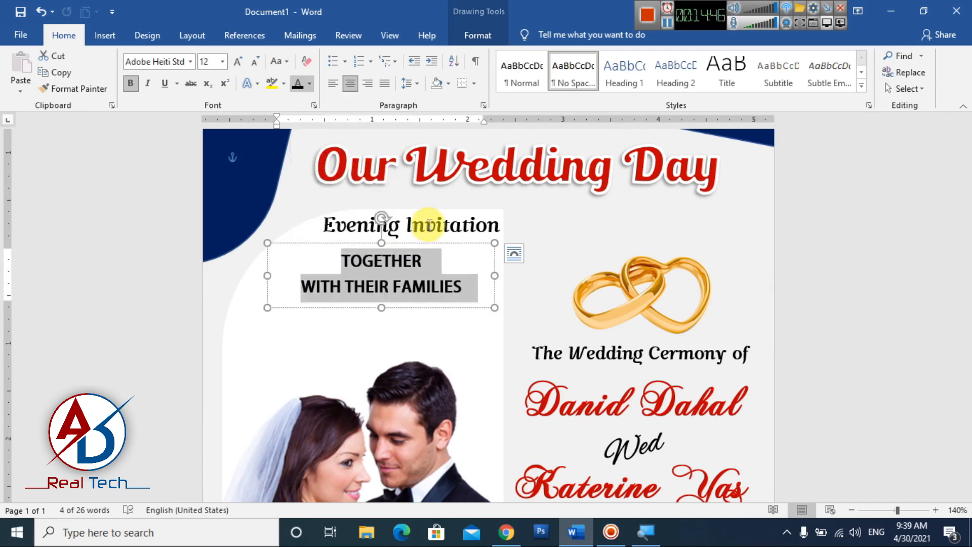
pyautogui.click(432, 223)
pyautogui.tripleClick(432, 223)
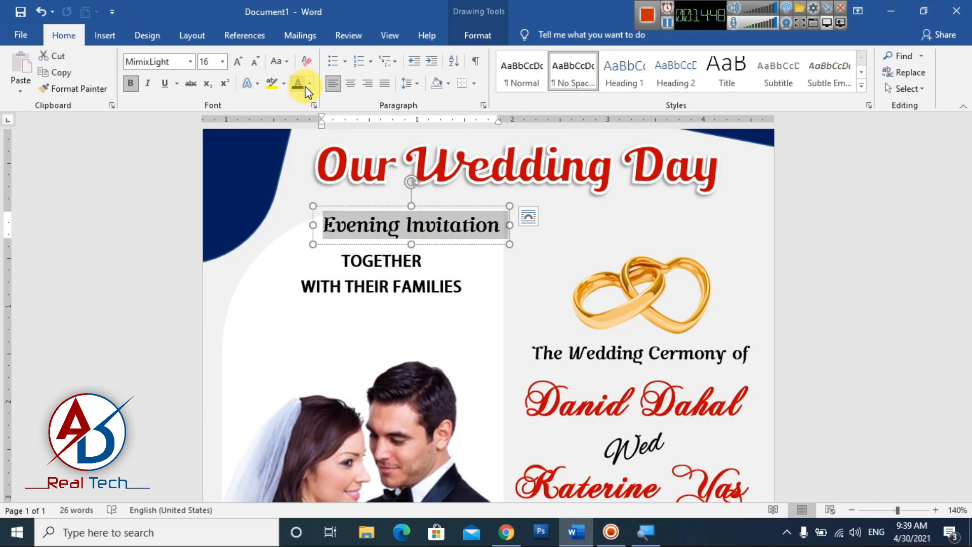
pyautogui.click(310, 84)
pyautogui.click(297, 211)
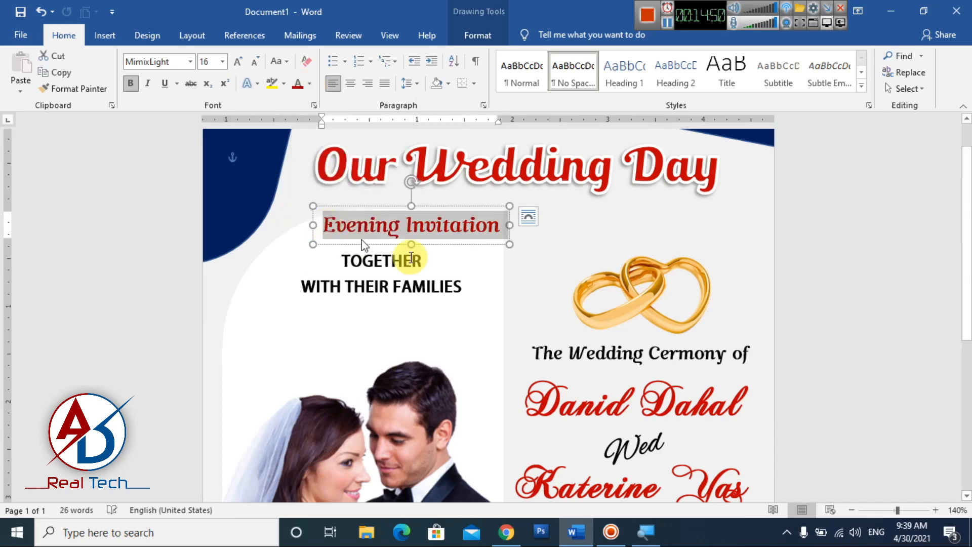
pyautogui.click(517, 296)
pyautogui.scroll(-5, 516, 296)
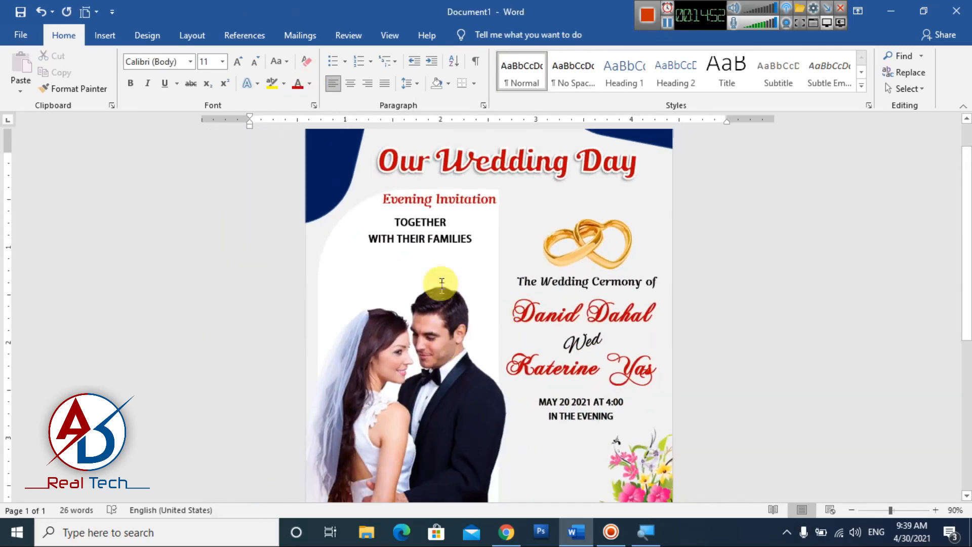
# Set the families text in Calibri and grow it to 14 pt
pyautogui.tripleClick(419, 221)
pyautogui.click(192, 61)
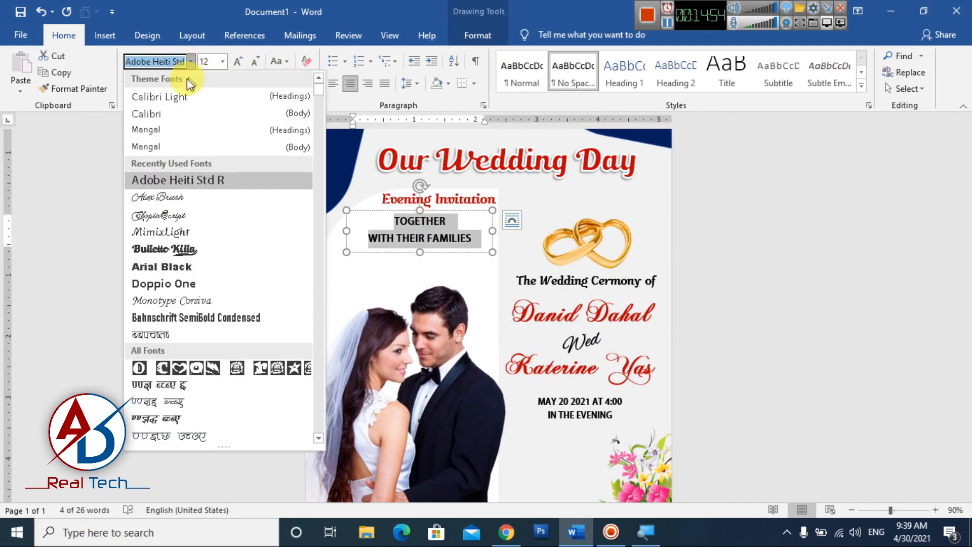
pyautogui.click(169, 108)
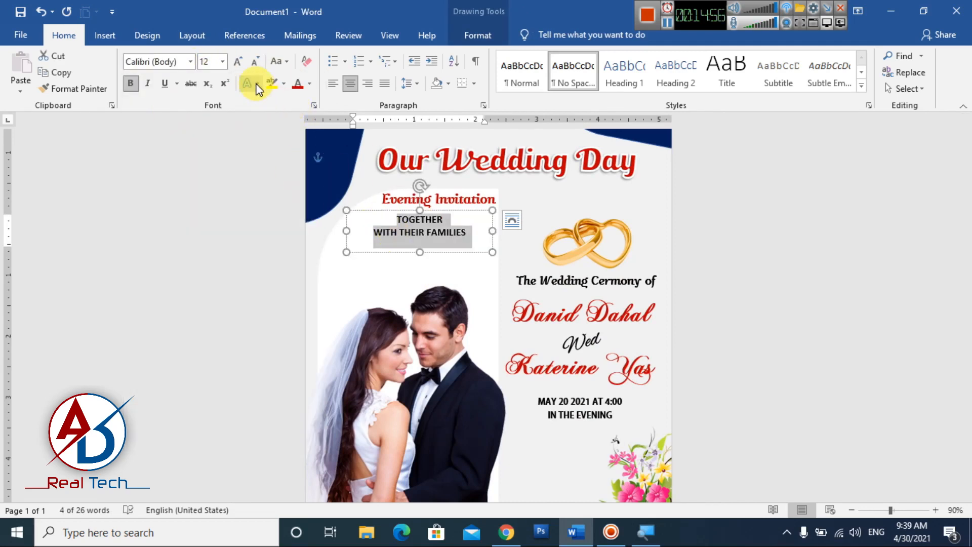
pyautogui.click(238, 65)
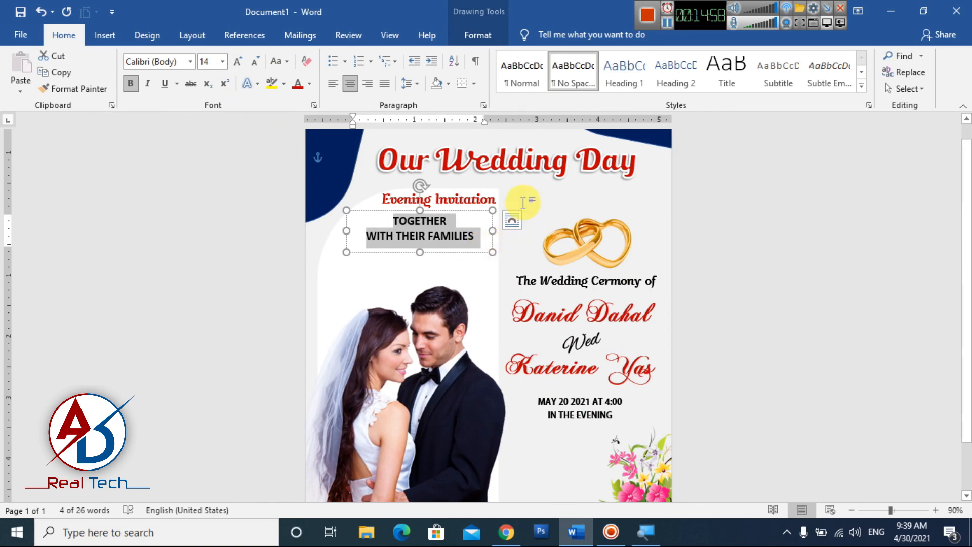
pyautogui.click(502, 230)
pyautogui.scroll(2, 475, 243)
# Right-align the families text and position its box under the heading
pyautogui.click(459, 254)
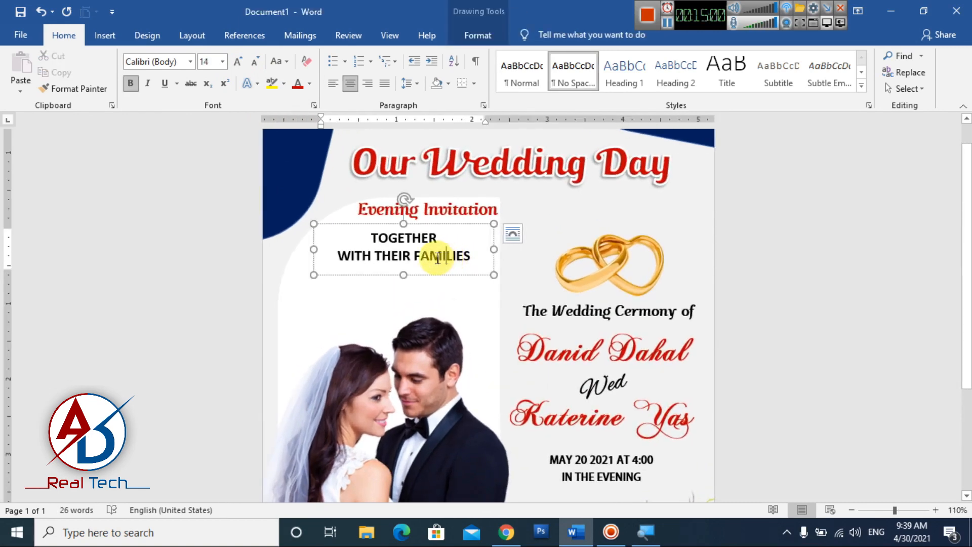
pyautogui.hotkey('ctrl', 'a')
pyautogui.click(368, 83)
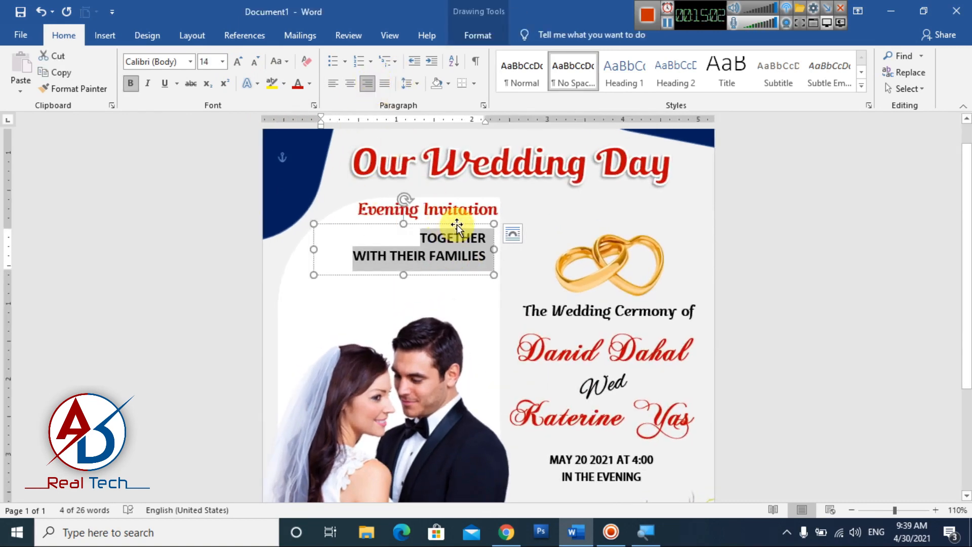
pyautogui.moveTo(457, 224)
pyautogui.mouseDown()
pyautogui.moveTo(463, 213)
pyautogui.moveTo(462, 231)
pyautogui.mouseUp()
pyautogui.click(543, 217)
pyautogui.scroll(3, 456, 222)
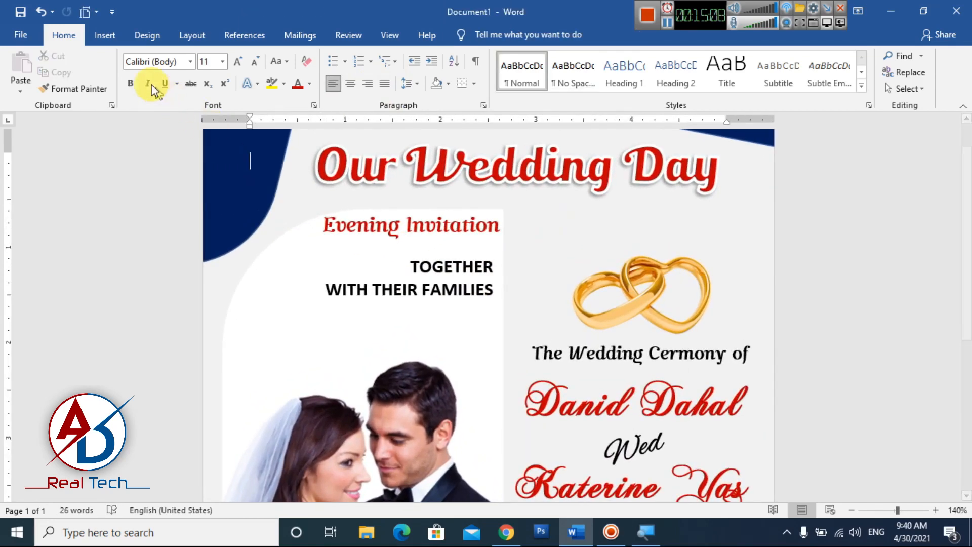
# Draw a flat red-filled oval as a divider line under Evening Invitation
pyautogui.click(105, 35)
pyautogui.click(183, 56)
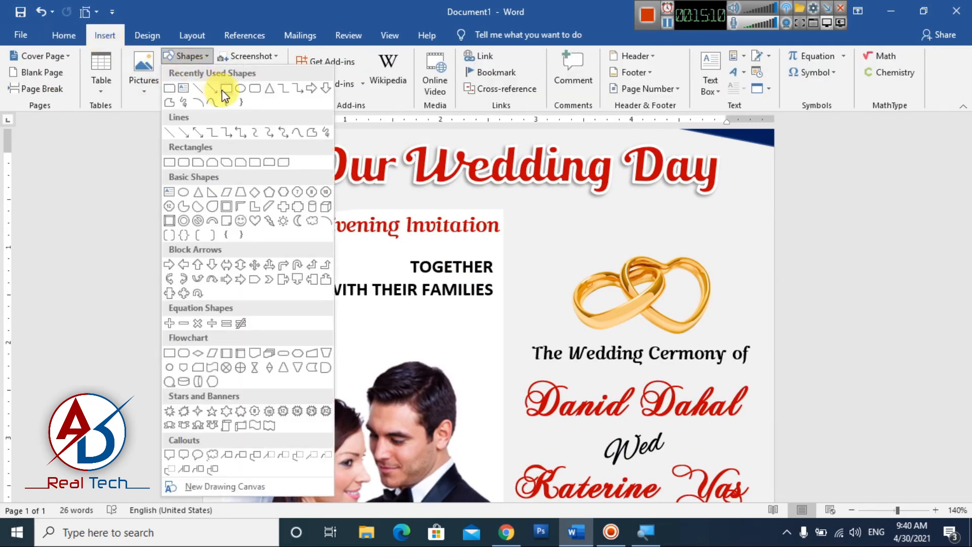
pyautogui.click(239, 89)
pyautogui.moveTo(324, 255); pyautogui.dragTo(464, 246)
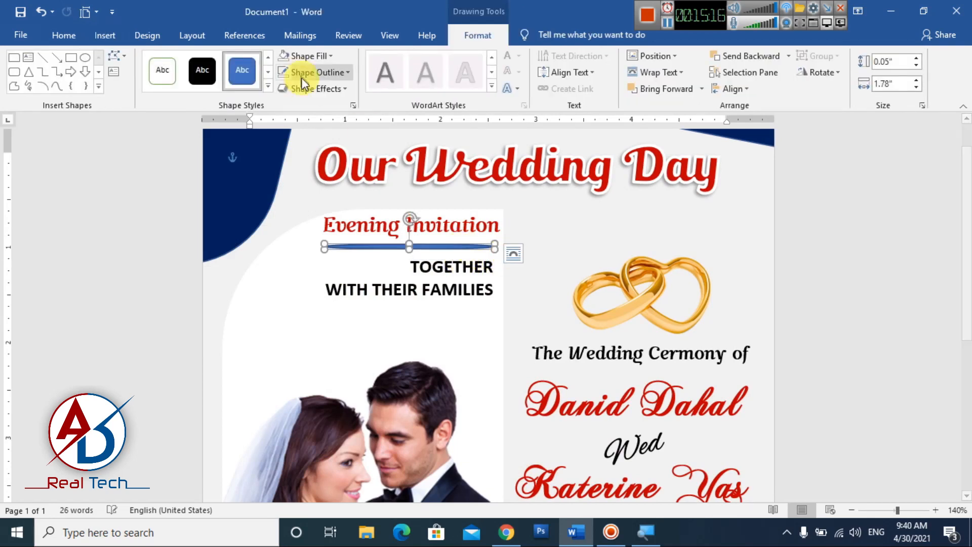
pyautogui.click(311, 58)
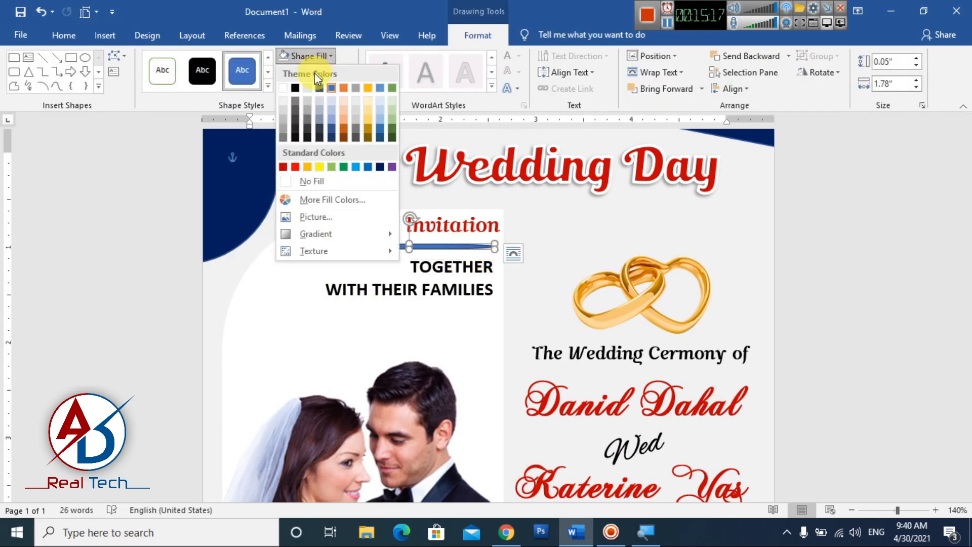
pyautogui.click(283, 167)
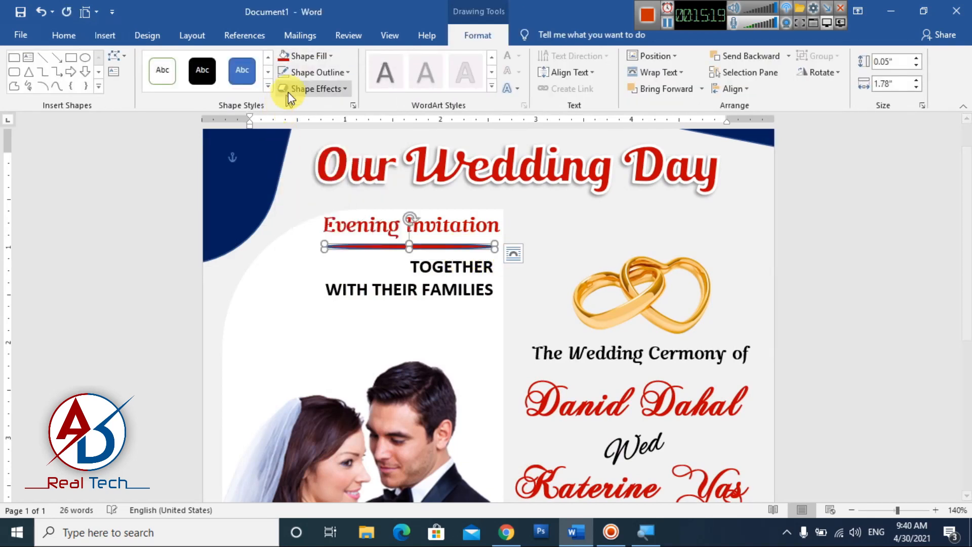
pyautogui.click(569, 239)
pyautogui.scroll(-4, 455, 294)
pyautogui.scroll(3, 449, 297)
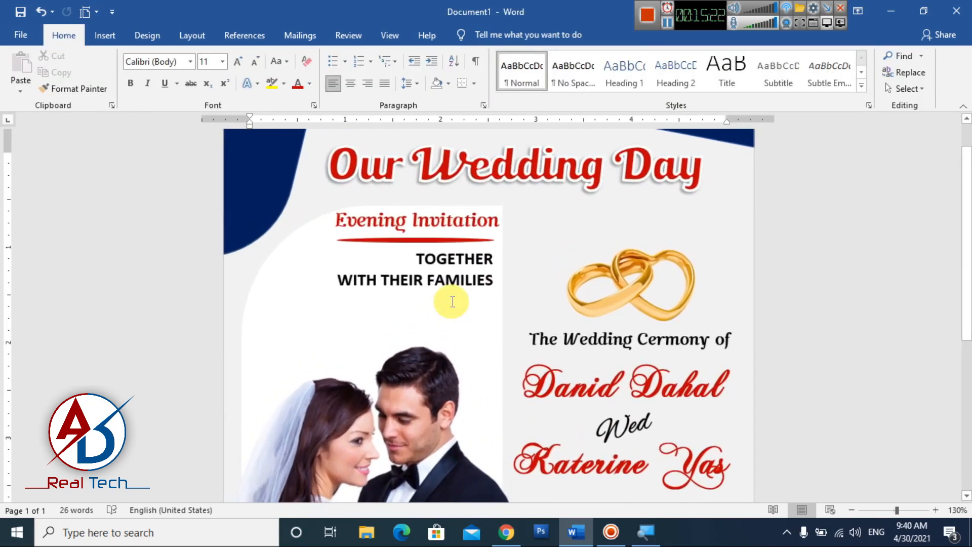
# Duplicate the red divider with Ctrl+D and move the copy below WITH THEIR FAMILIES
pyautogui.click(415, 240)
pyautogui.hotkey('ctrl', 'd')
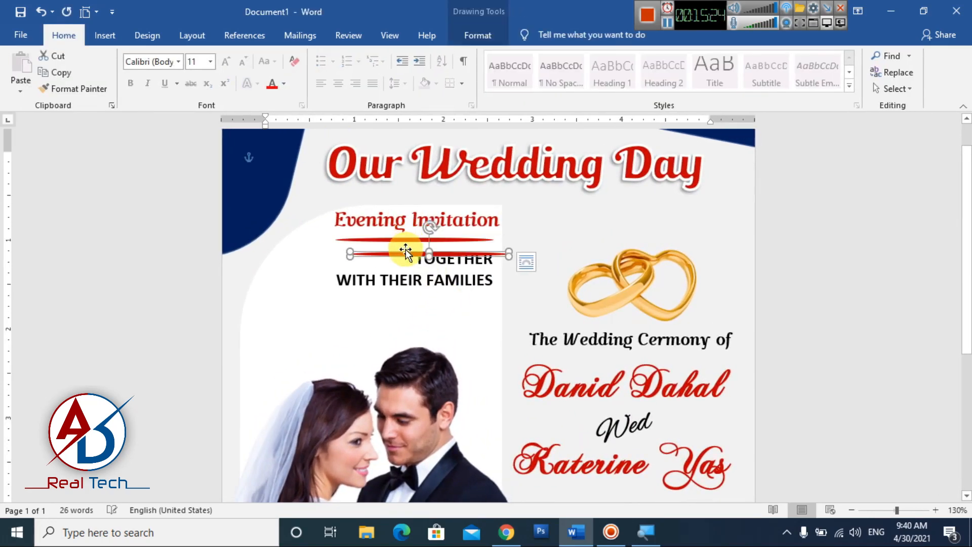
pyautogui.moveTo(410, 253); pyautogui.dragTo(394, 295)
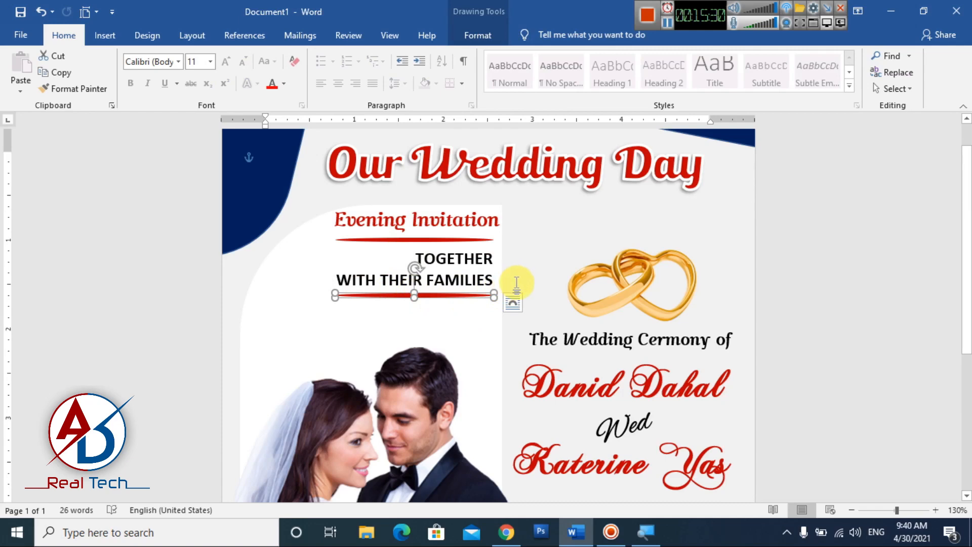
pyautogui.click(599, 310)
pyautogui.scroll(-3, 647, 415)
pyautogui.click(604, 365)
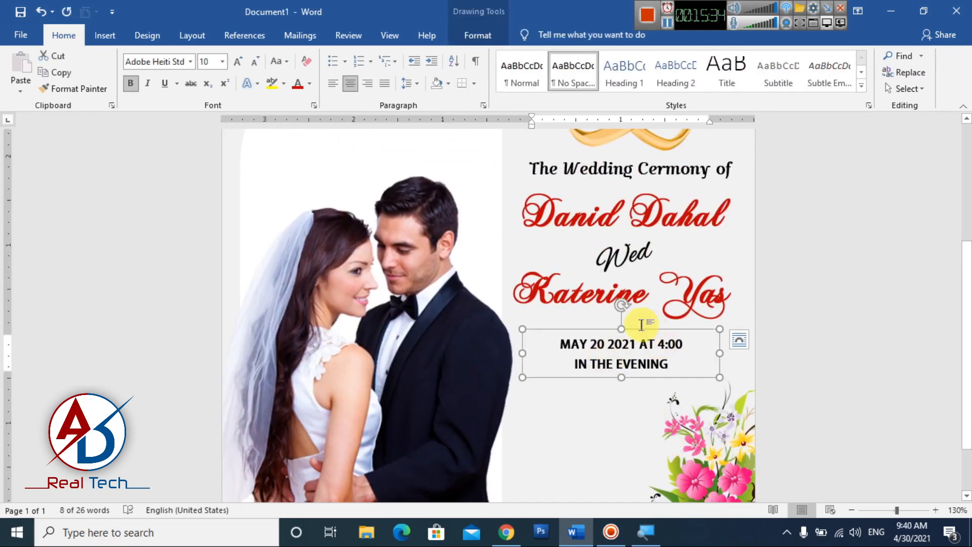
# Copy the date text box, right-align its text, and place it under WITH THEIR FAMILIES
pyautogui.moveTo(638, 327); pyautogui.dragTo(408, 298)
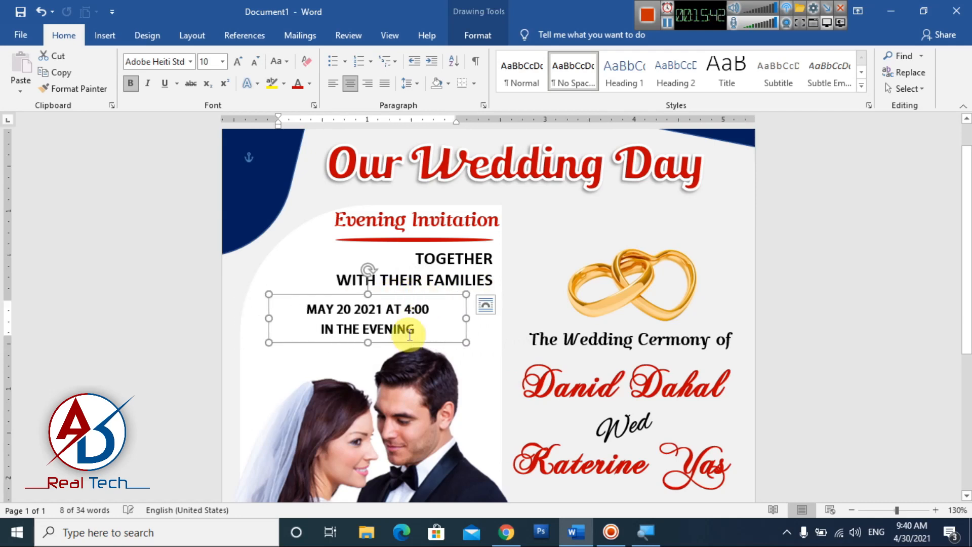
pyautogui.tripleClick(411, 334)
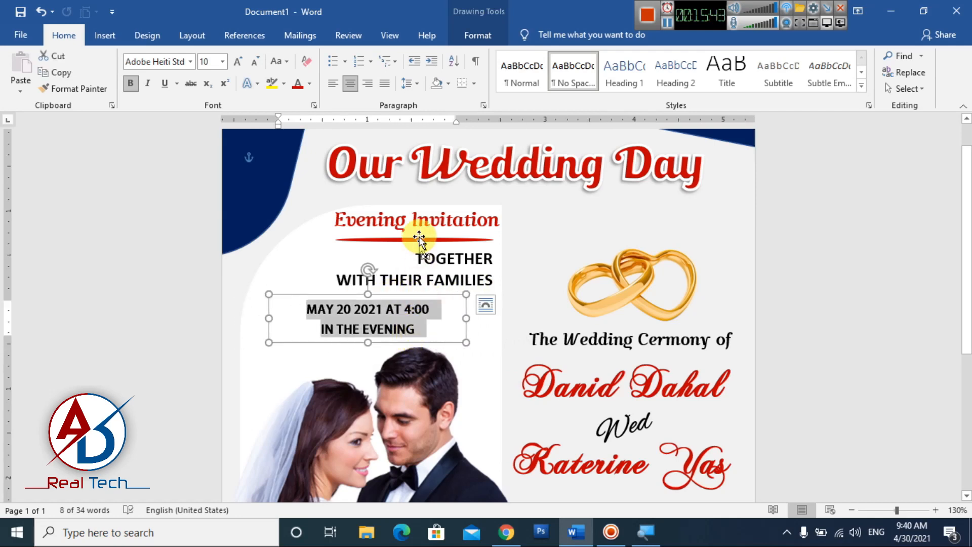
pyautogui.click(368, 84)
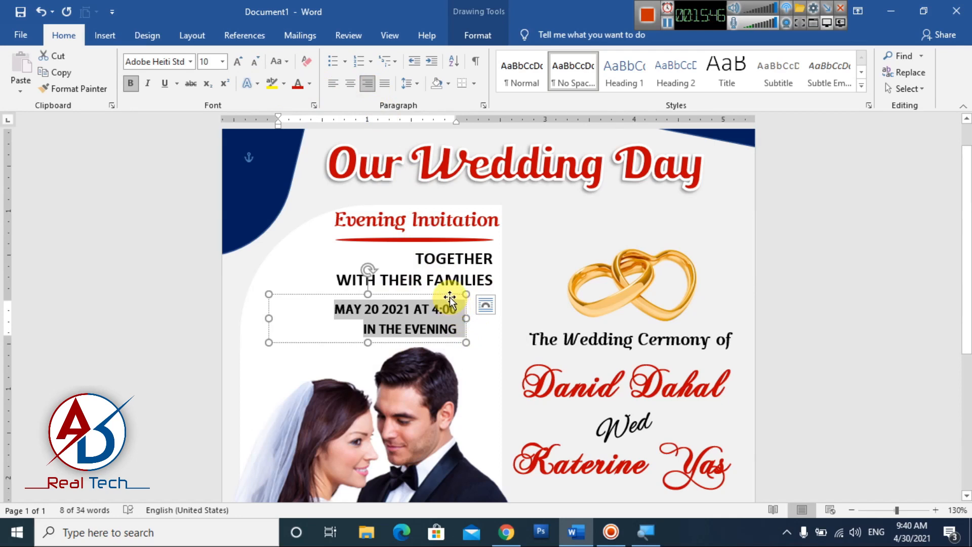
pyautogui.moveTo(449, 299); pyautogui.dragTo(481, 288)
pyautogui.click(477, 364)
# Insert an empty line above MAY 20 2021 AT 4:00 in the copied date box
pyautogui.click(327, 309)
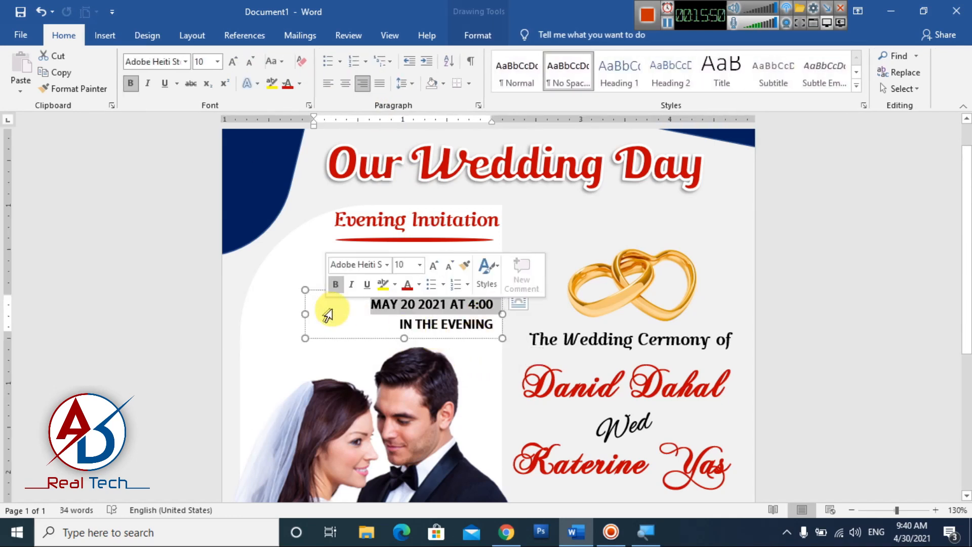
pyautogui.click(488, 338)
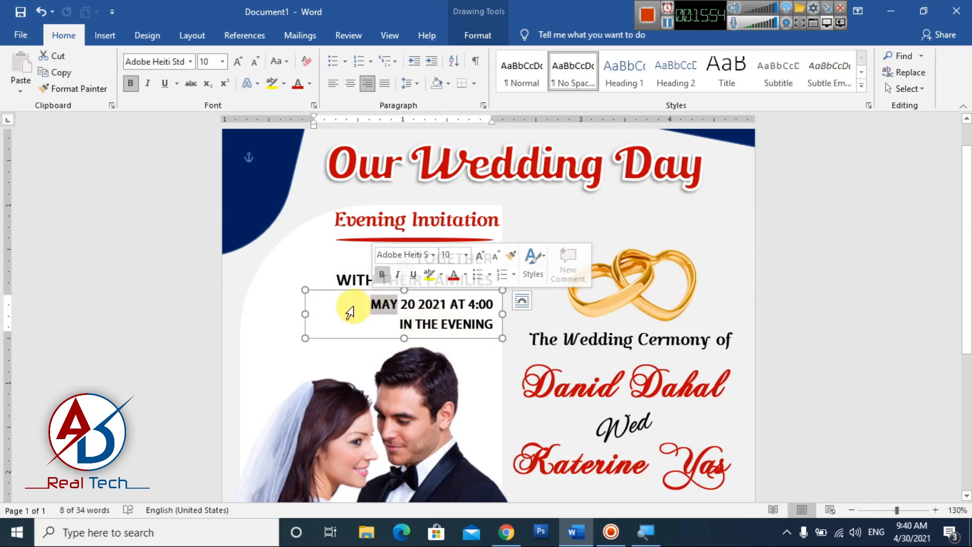
pyautogui.click(373, 302)
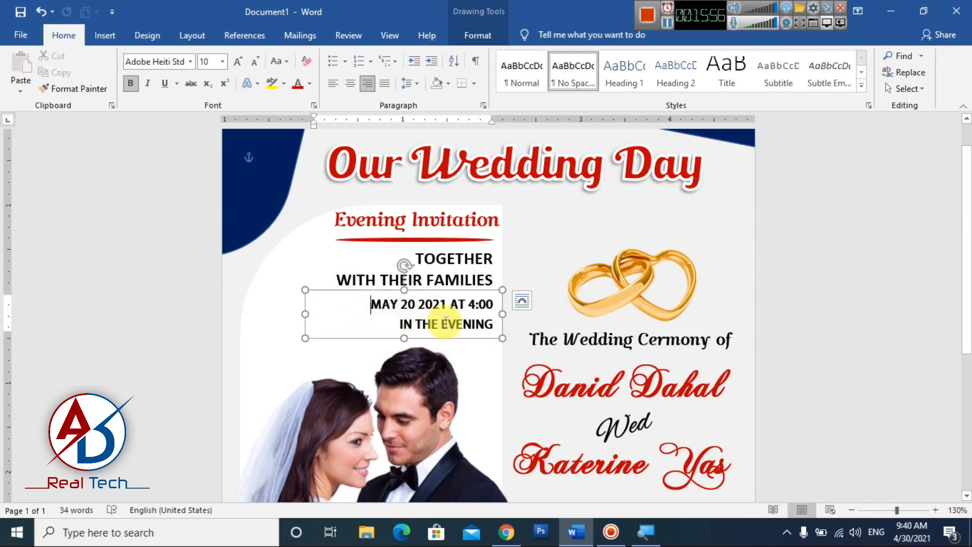
pyautogui.press('Return')
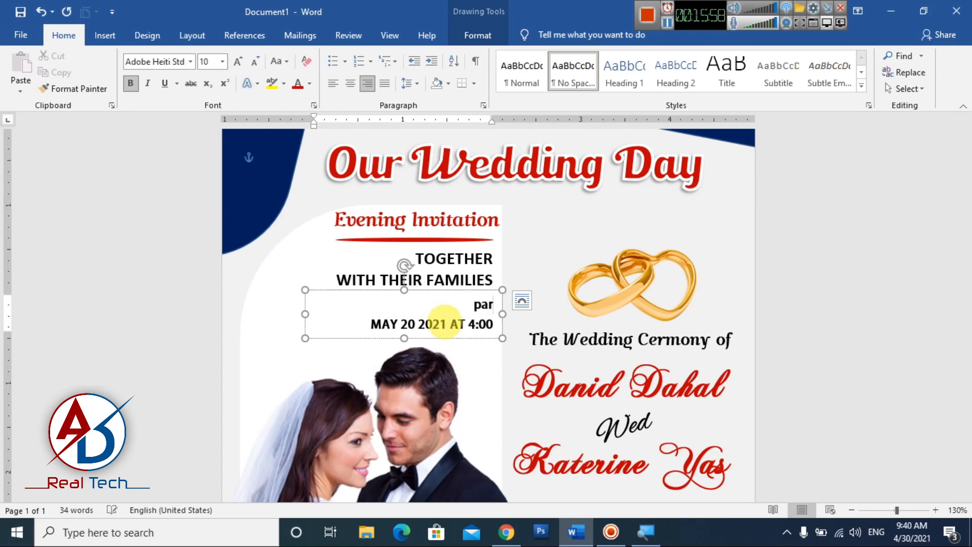
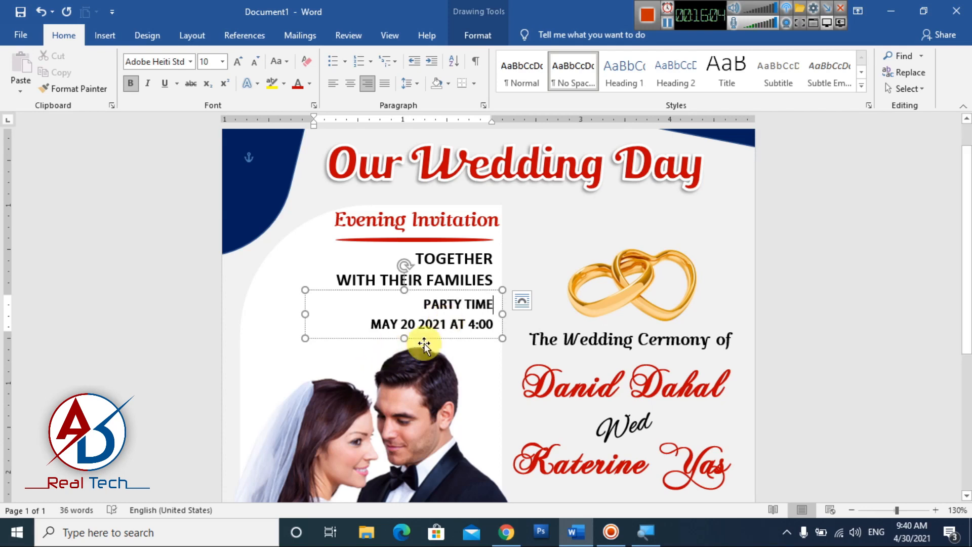
# Enlarge the party-time box, change the date to MAY 21 2021 AT 10:00, and remove bold
pyautogui.moveTo(404, 338); pyautogui.dragTo(404, 363)
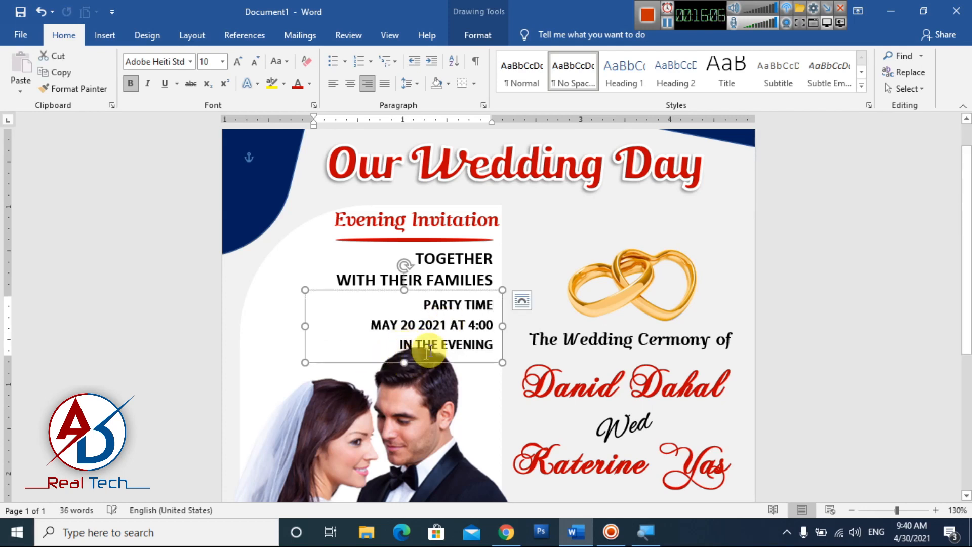
pyautogui.click(414, 326)
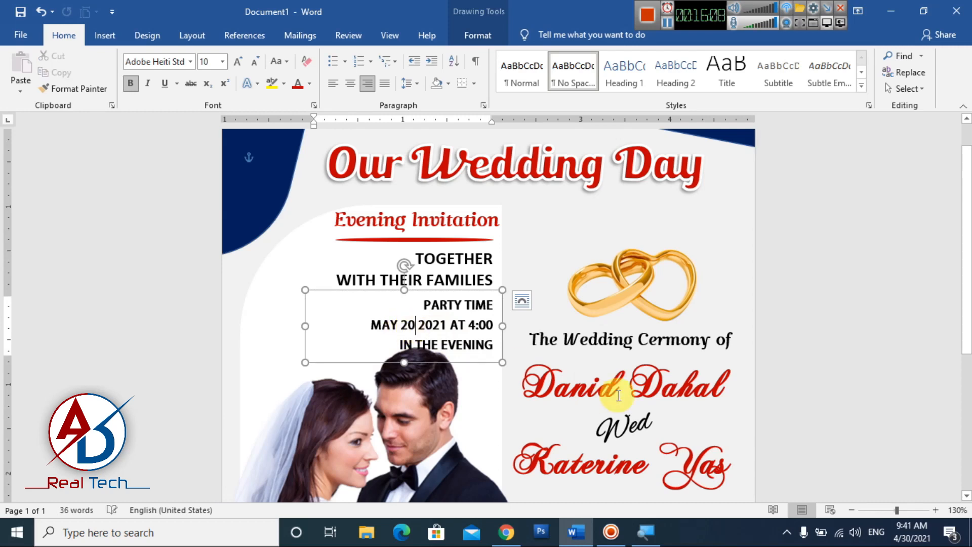
pyautogui.press('BackSpace')
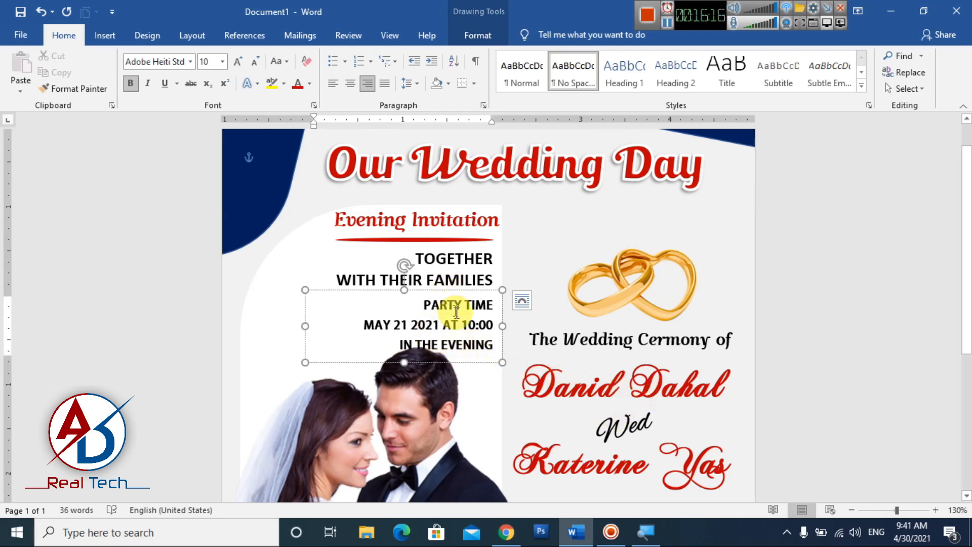
pyautogui.moveTo(469, 291); pyautogui.dragTo(463, 289)
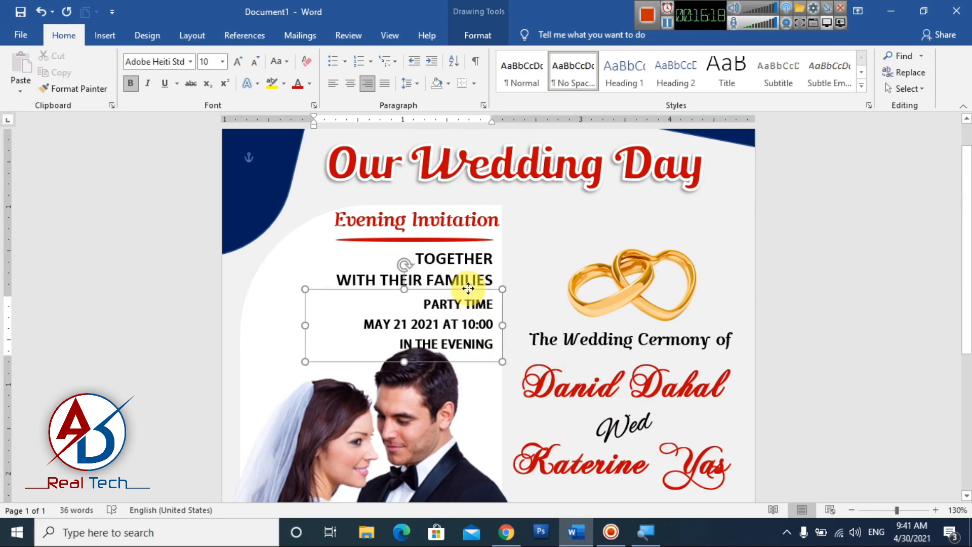
pyautogui.hotkey('ctrl', 'a')
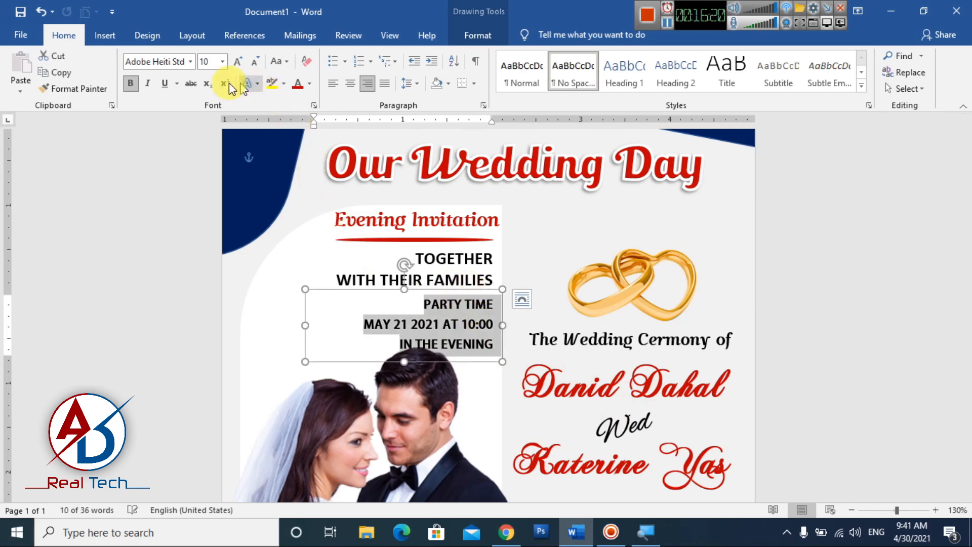
pyautogui.click(132, 85)
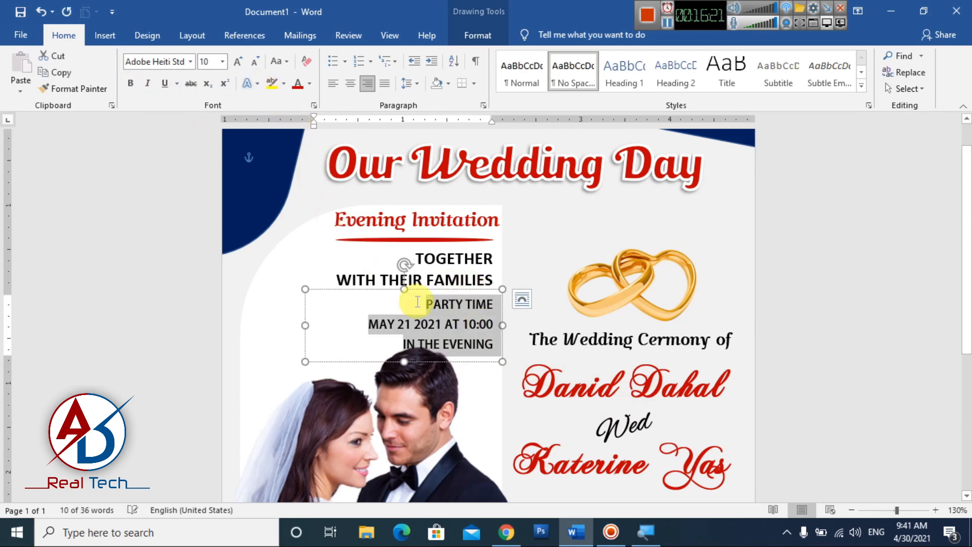
# Move the couple photo lower and the TOGETHER / WITH THEIR FAMILIES box slightly up
pyautogui.click(409, 361)
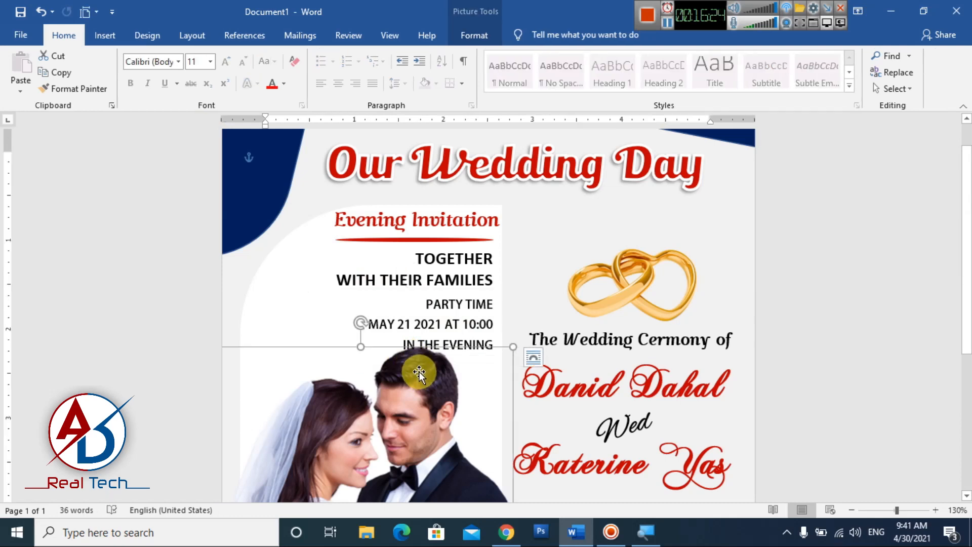
pyautogui.moveTo(414, 352); pyautogui.dragTo(463, 334)
pyautogui.click(455, 248)
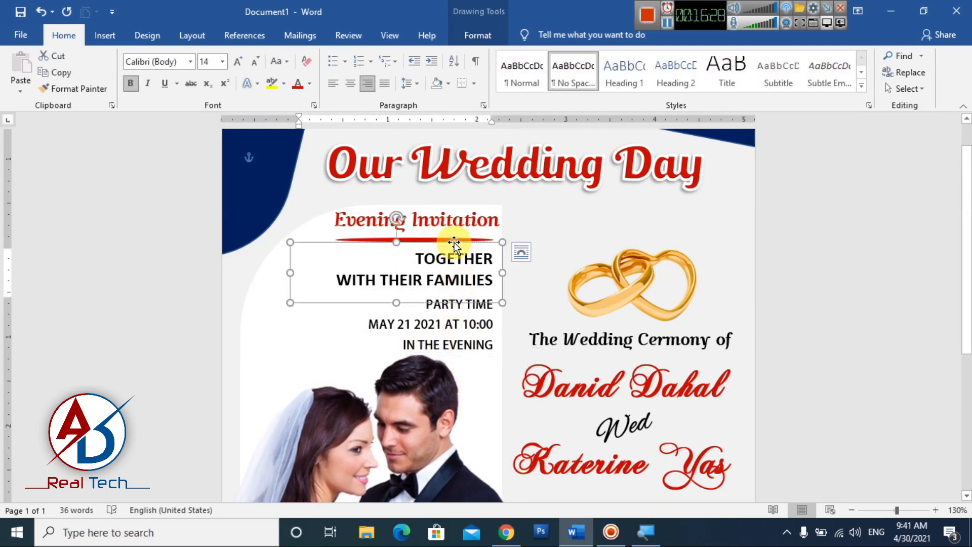
pyautogui.moveTo(455, 244); pyautogui.dragTo(454, 240)
pyautogui.click(476, 344)
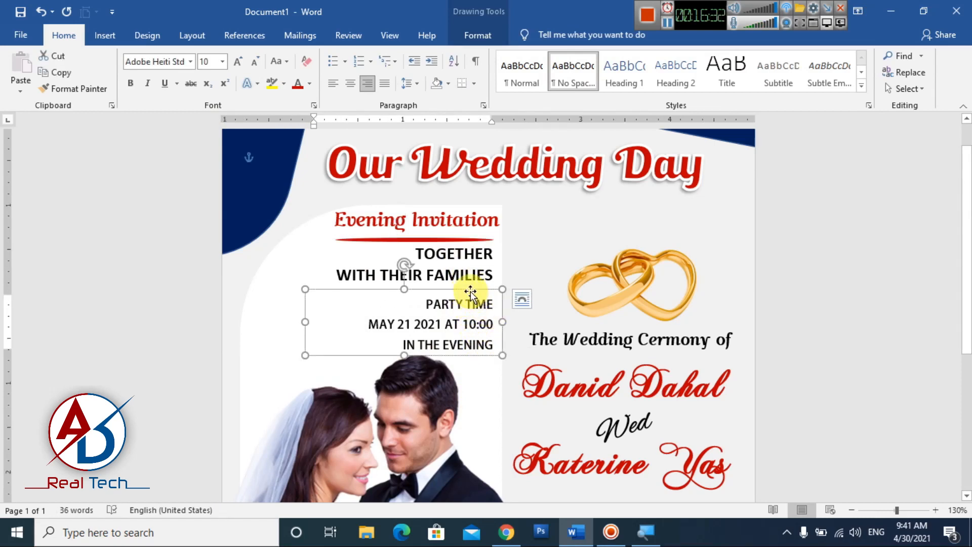
pyautogui.click(538, 276)
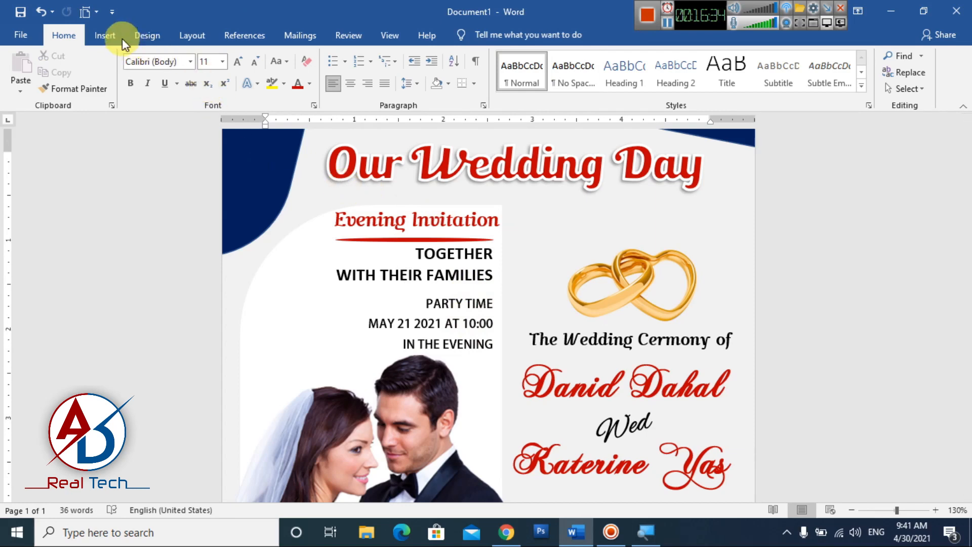
# Draw a straight black line beneath WITH THEIR FAMILIES
pyautogui.click(106, 35)
pyautogui.click(187, 57)
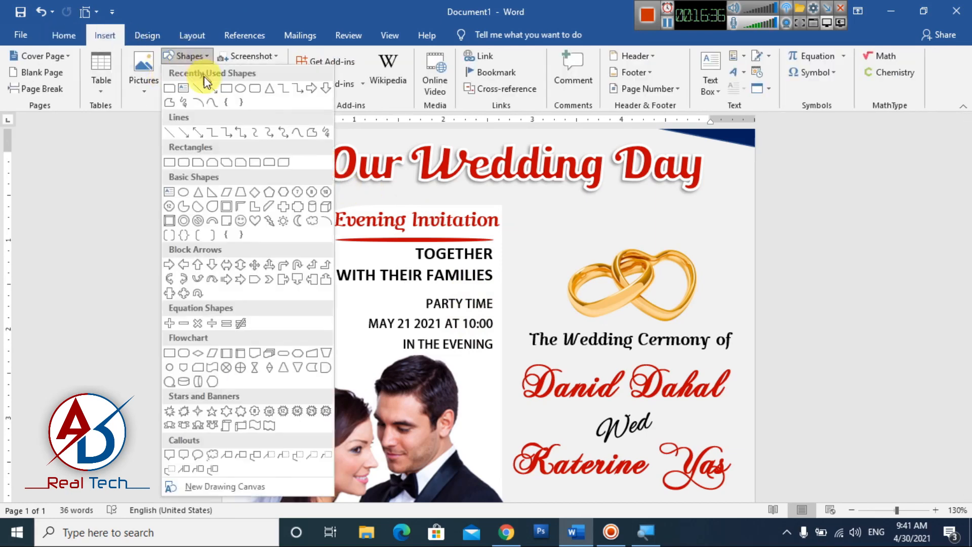
pyautogui.click(199, 93)
pyautogui.moveTo(329, 285); pyautogui.dragTo(494, 281)
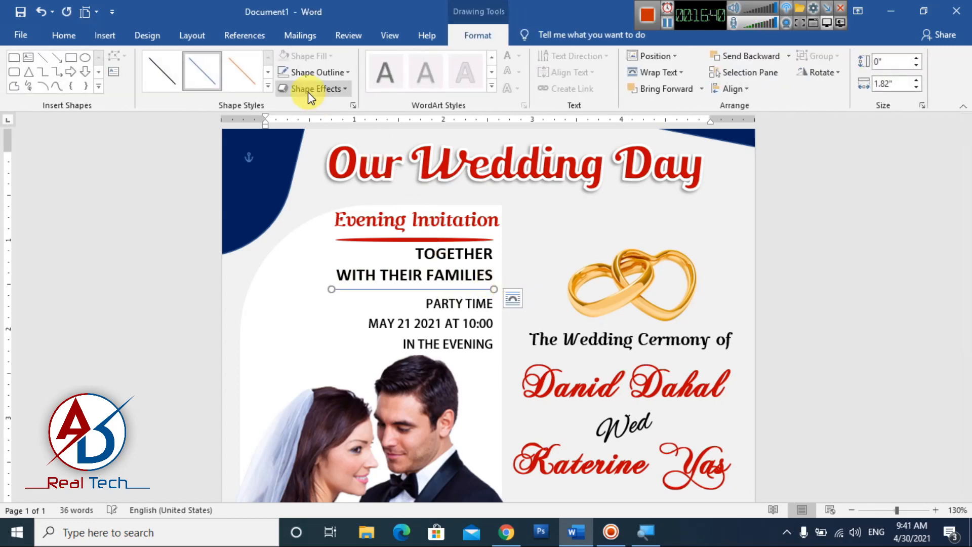
pyautogui.click(304, 73)
pyautogui.click(295, 105)
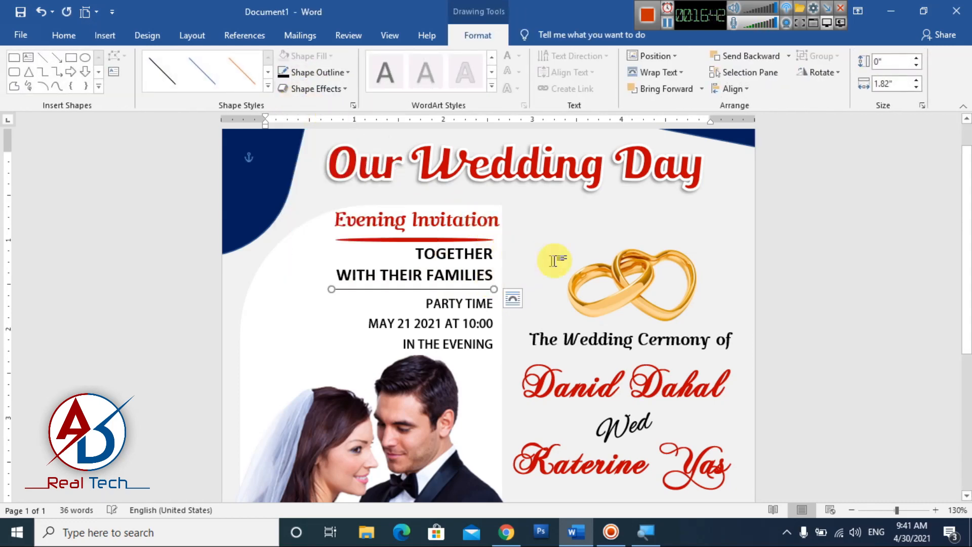
pyautogui.click(575, 266)
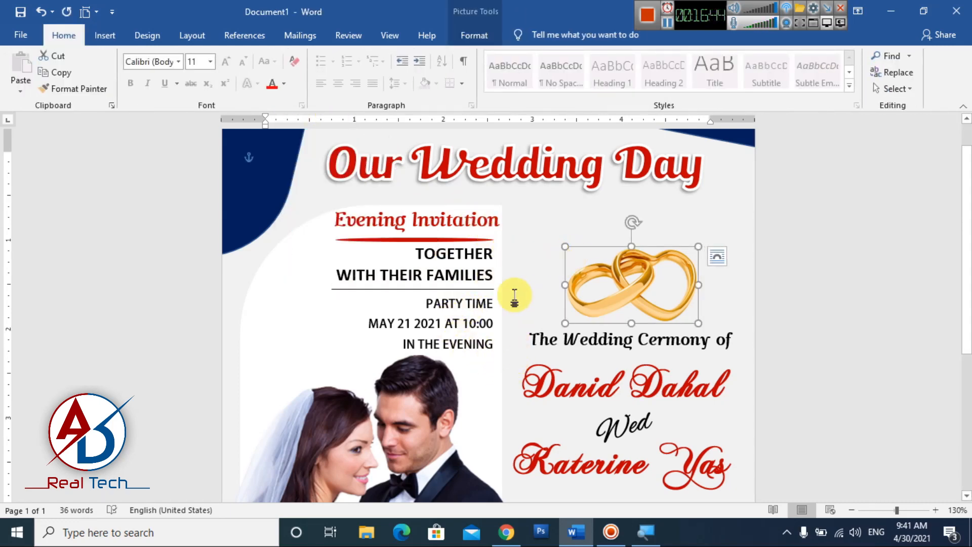
pyautogui.click(522, 289)
pyautogui.scroll(-6, 521, 289)
pyautogui.scroll(-1, 525, 291)
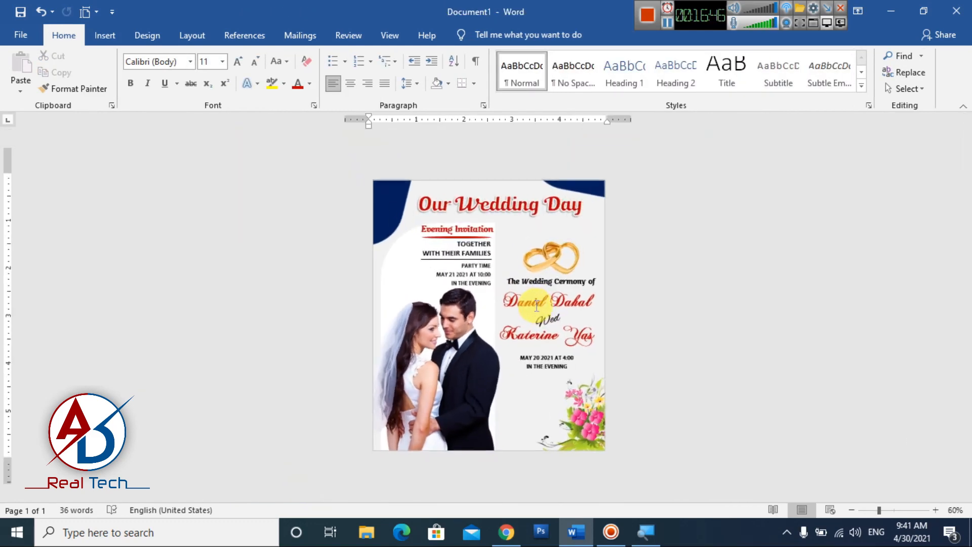
pyautogui.scroll(3, 511, 353)
pyautogui.click(445, 422)
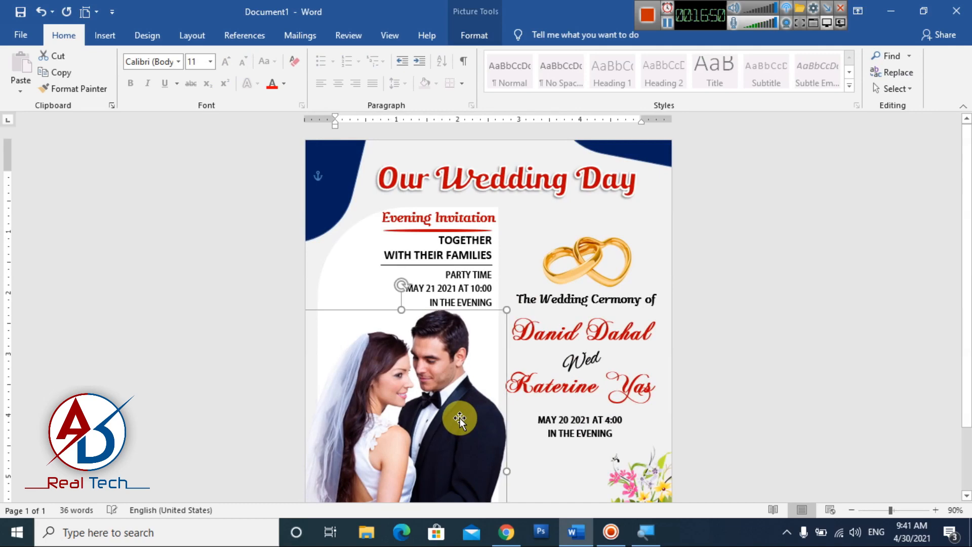
pyautogui.click(669, 316)
pyautogui.scroll(-6, 633, 332)
pyautogui.scroll(3, 633, 332)
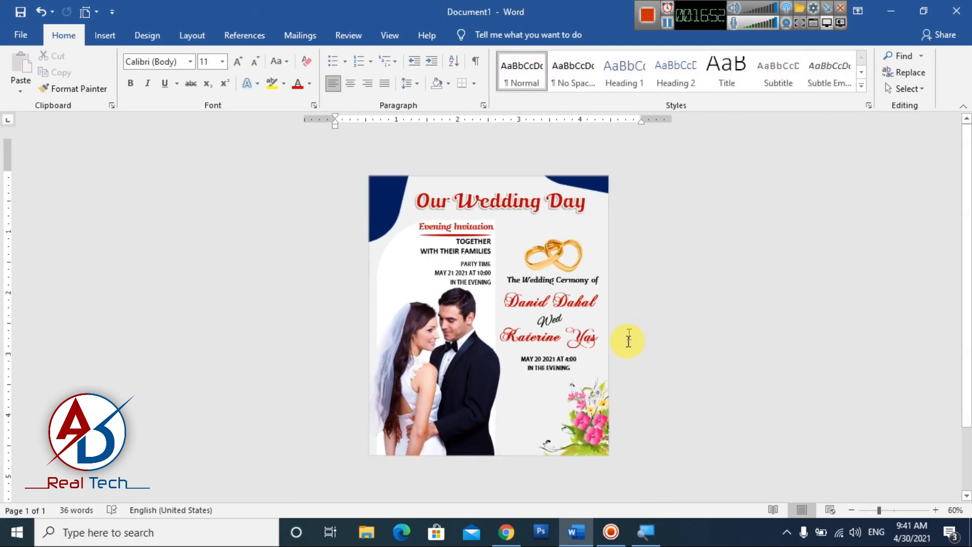
pyautogui.click(528, 458)
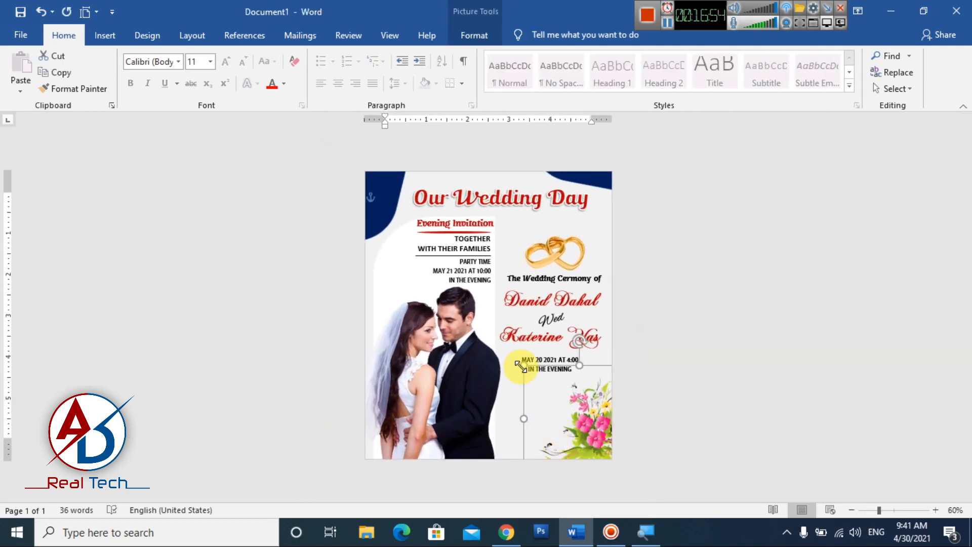
pyautogui.moveTo(524, 365); pyautogui.dragTo(510, 353)
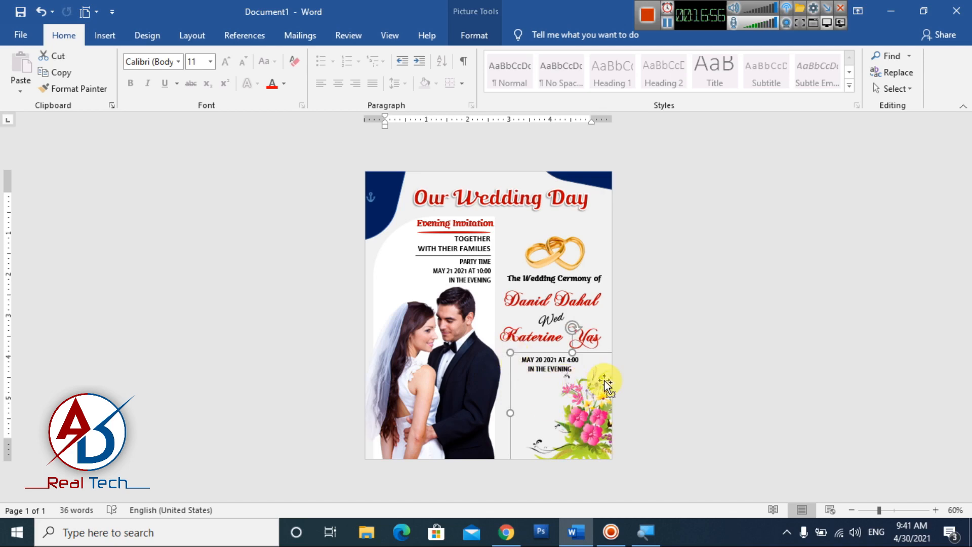
pyautogui.scroll(4, 602, 400)
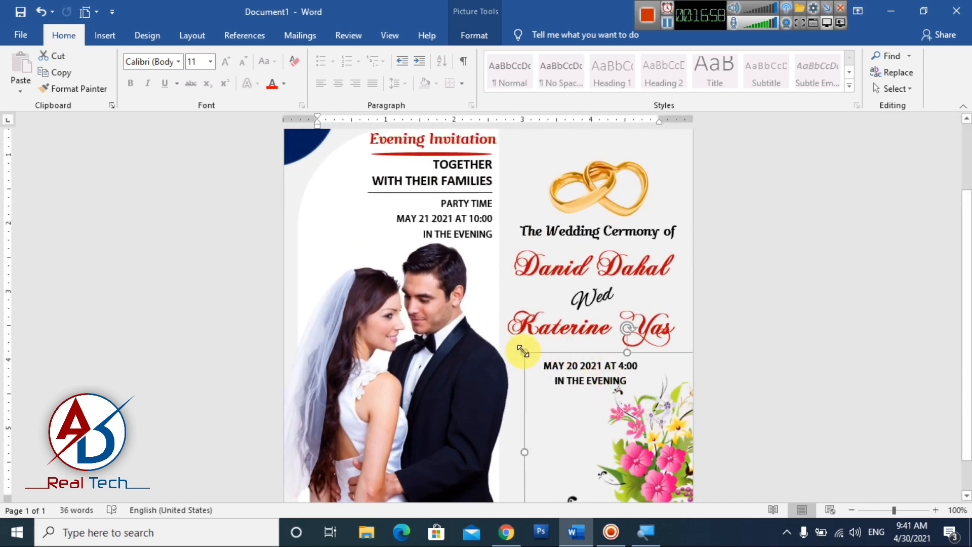
pyautogui.moveTo(523, 350); pyautogui.dragTo(516, 343)
pyautogui.moveTo(581, 353); pyautogui.dragTo(581, 341)
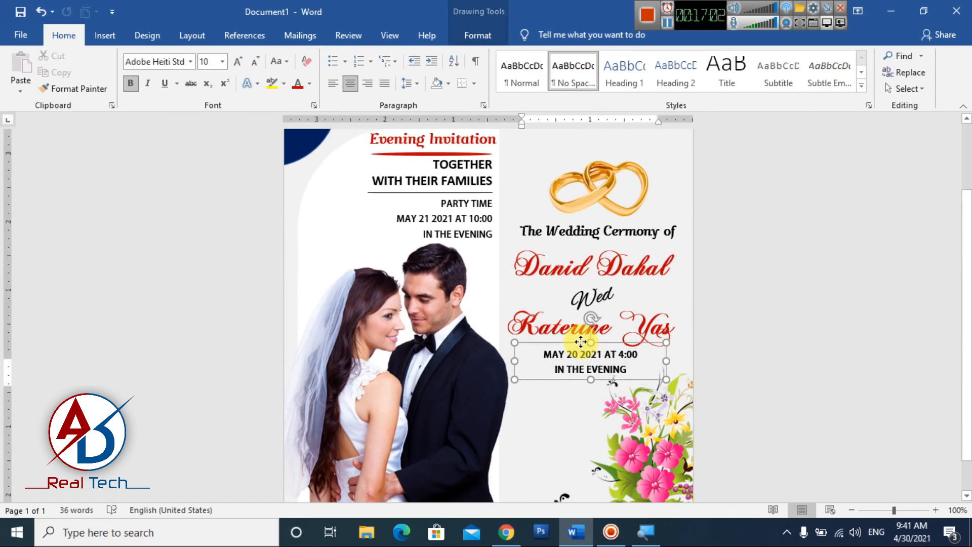
pyautogui.click(755, 375)
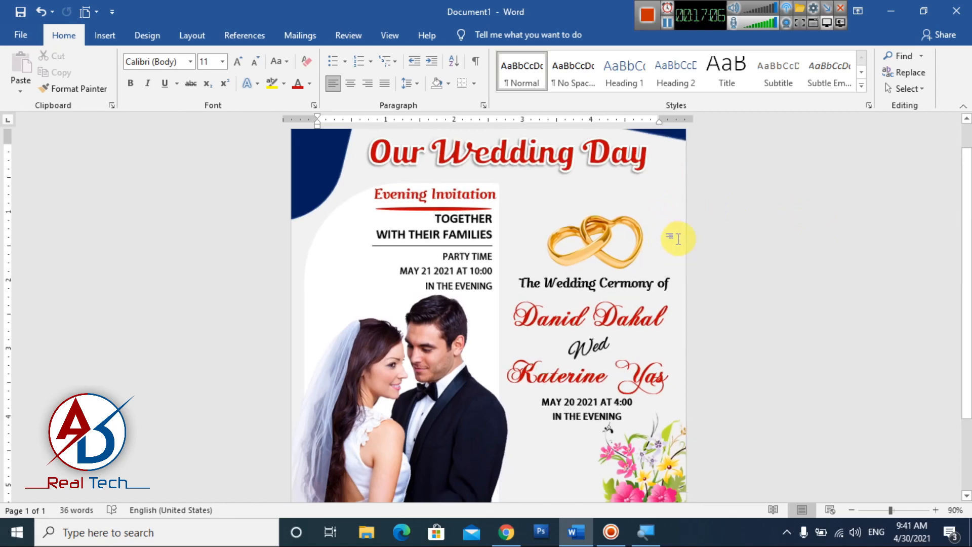
pyautogui.scroll(-4, 683, 245)
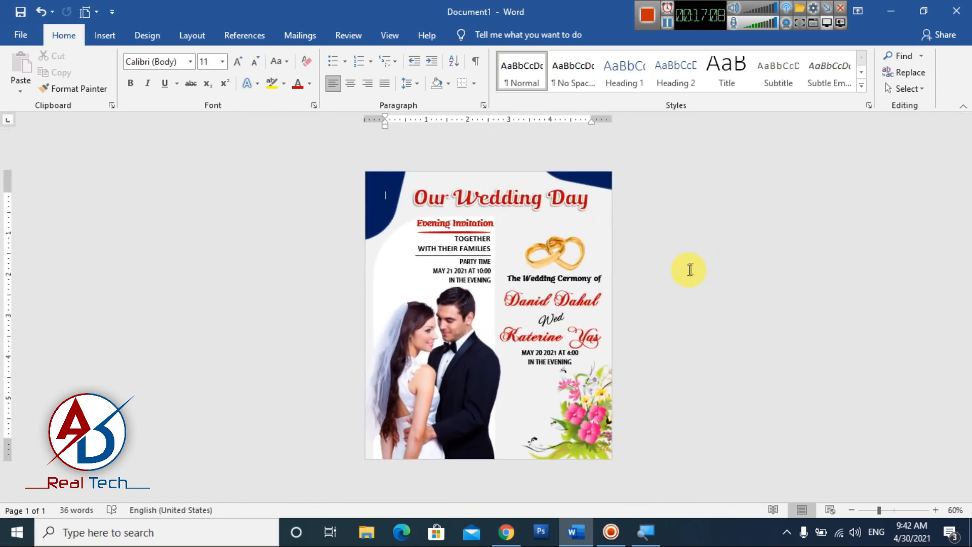
pyautogui.scroll(1, 616, 393)
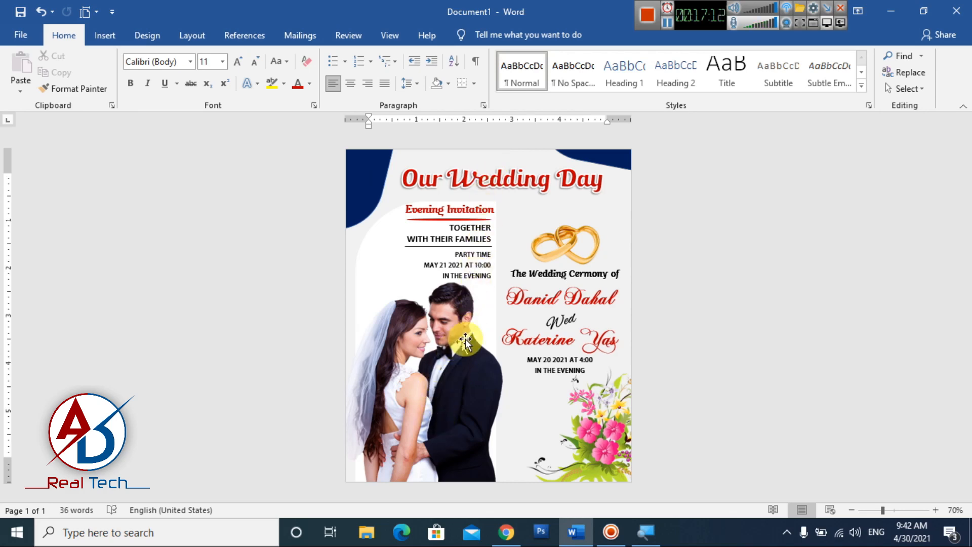
# Draw a rectangle over the right half of the page and nudge the couple picture left
pyautogui.click(105, 36)
pyautogui.click(187, 56)
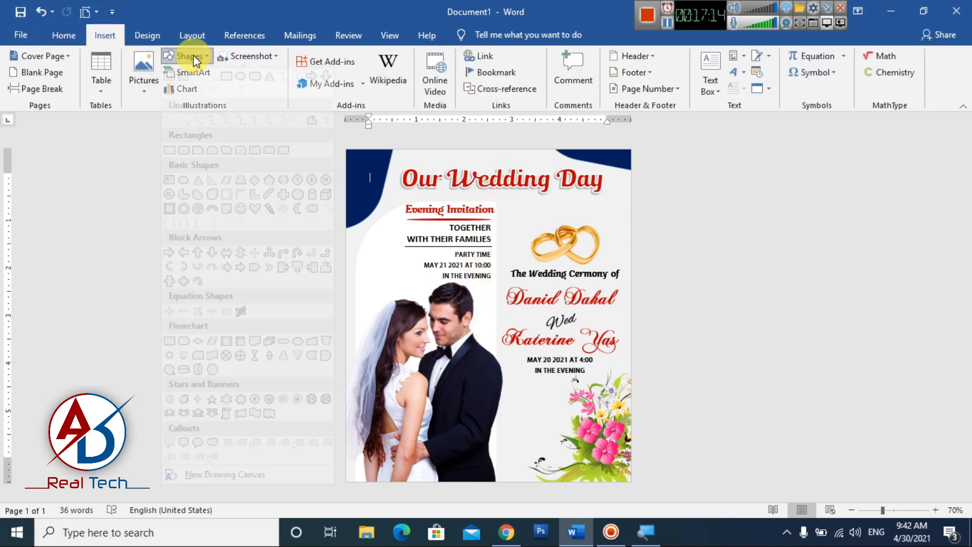
pyautogui.click(226, 89)
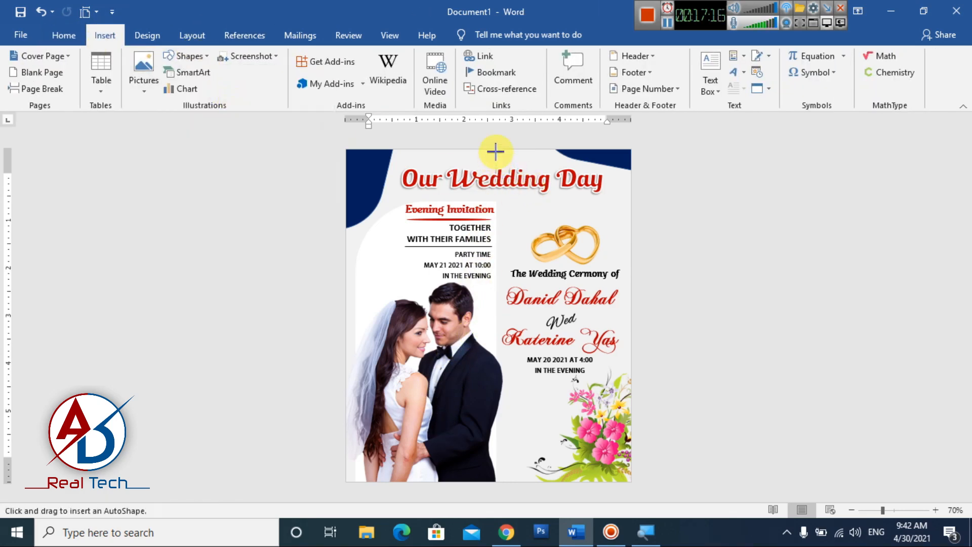
pyautogui.press('Escape')
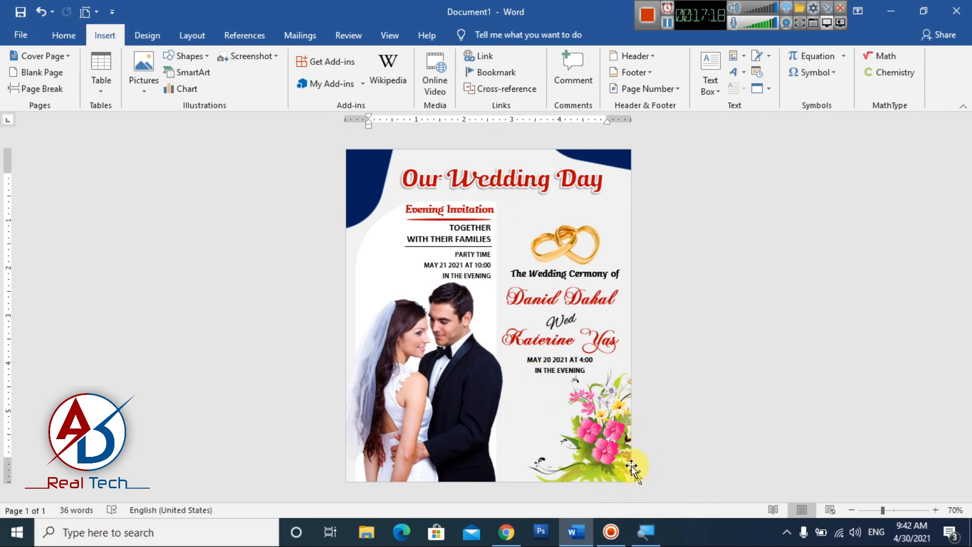
pyautogui.click(177, 56)
pyautogui.click(213, 93)
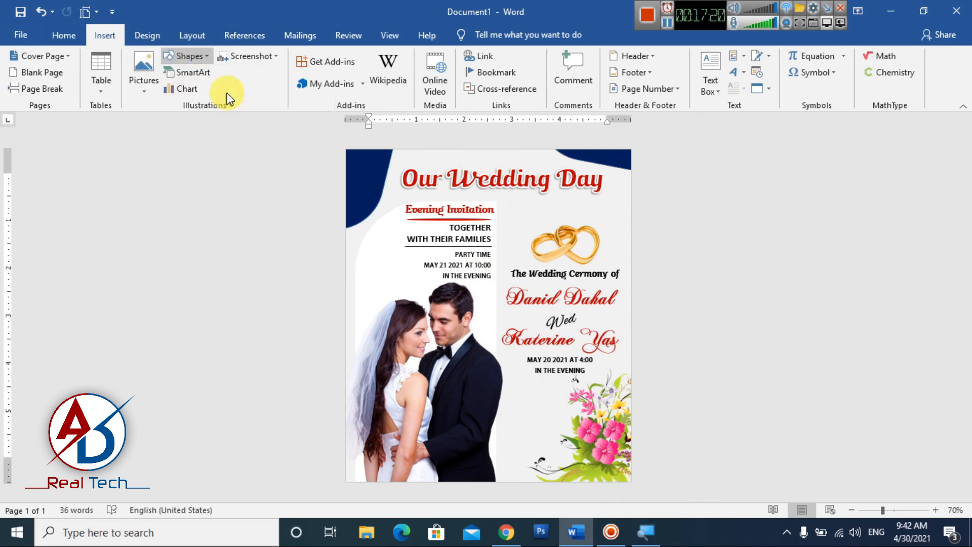
pyautogui.moveTo(491, 149)
pyautogui.mouseDown()
pyautogui.moveTo(656, 375)
pyautogui.moveTo(632, 482)
pyautogui.mouseUp()
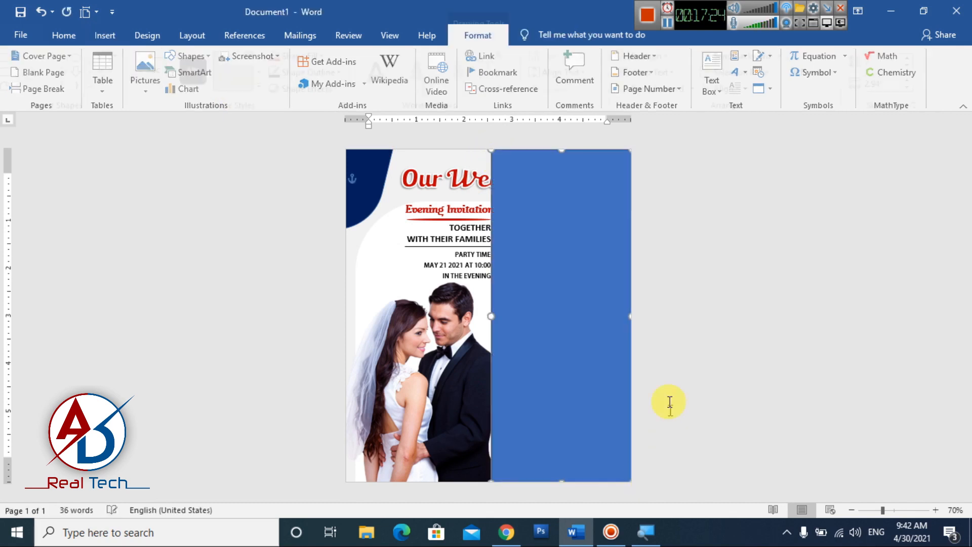
pyautogui.click(371, 271)
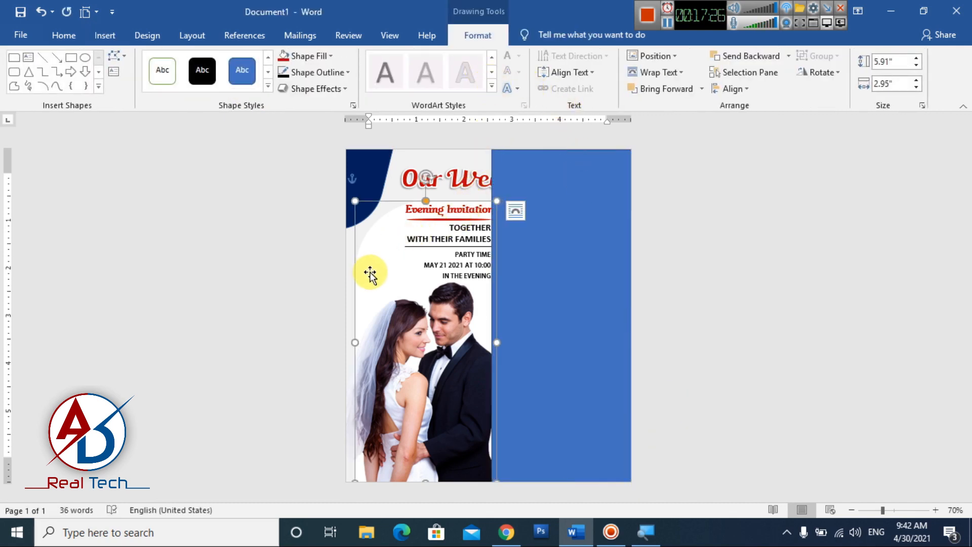
pyautogui.moveTo(371, 270); pyautogui.dragTo(368, 270)
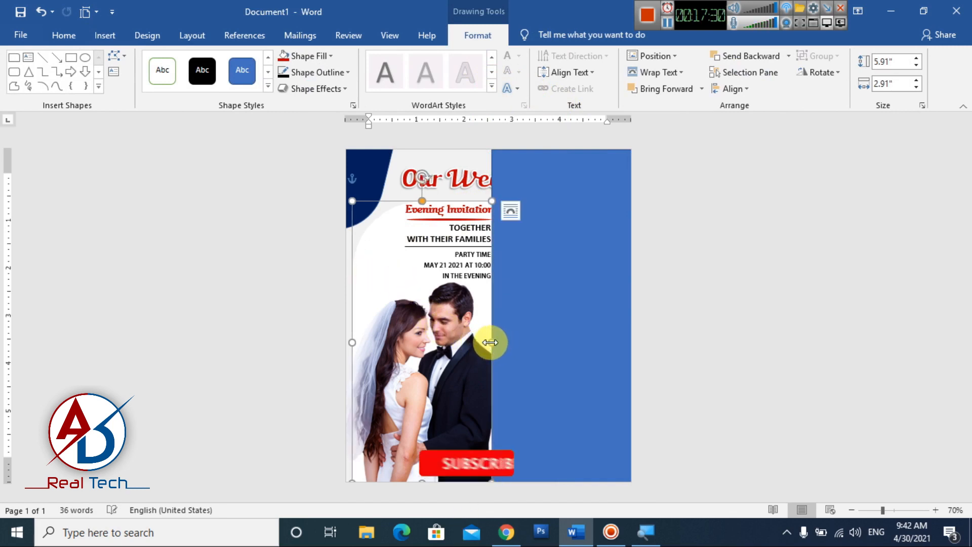
# Fill the rectangle light grey and send it behind the text
pyautogui.click(549, 330)
pyautogui.click(296, 56)
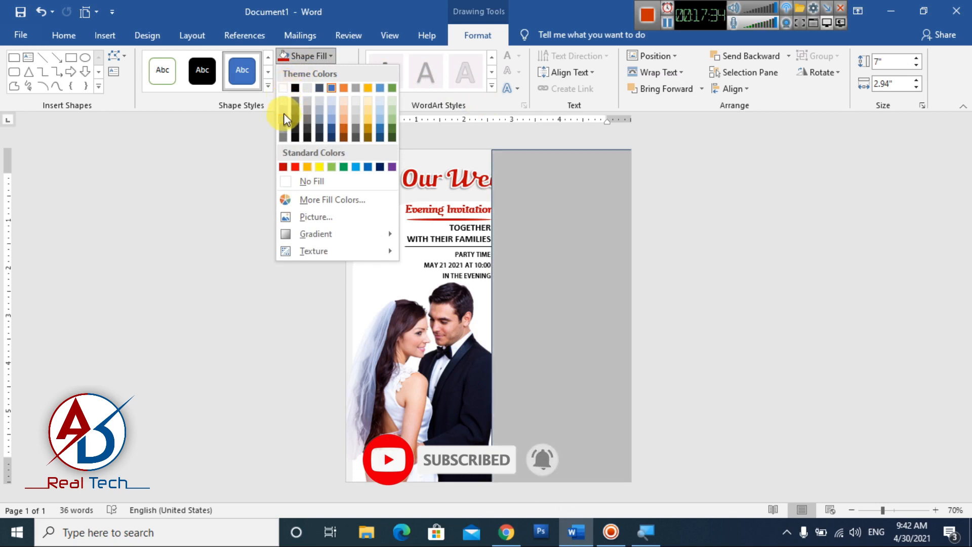
pyautogui.click(284, 111)
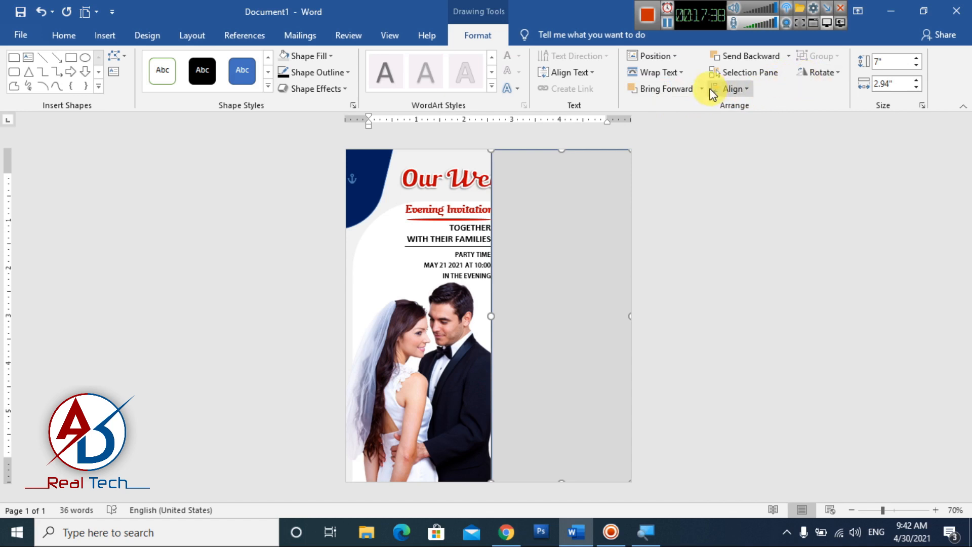
pyautogui.click(788, 56)
pyautogui.click(769, 107)
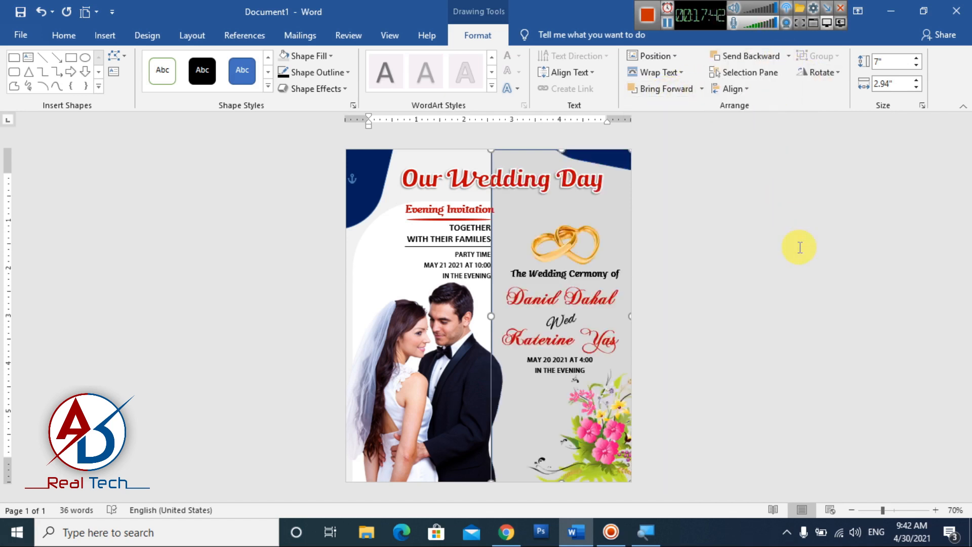
pyautogui.click(715, 292)
# Remove the grey panel's outline and narrow it to 2.85" wide
pyautogui.scroll(1, 704, 293)
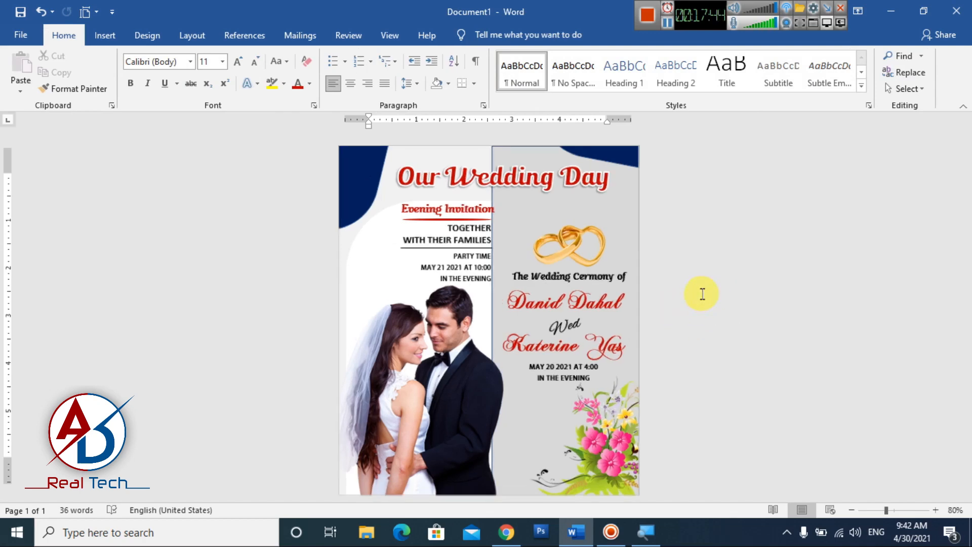
pyautogui.click(535, 220)
pyautogui.click(485, 35)
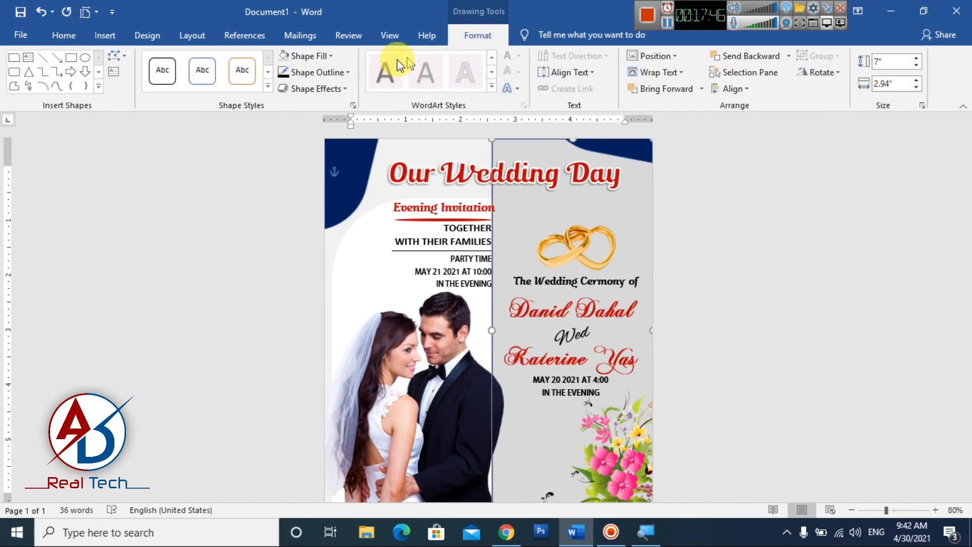
pyautogui.click(317, 58)
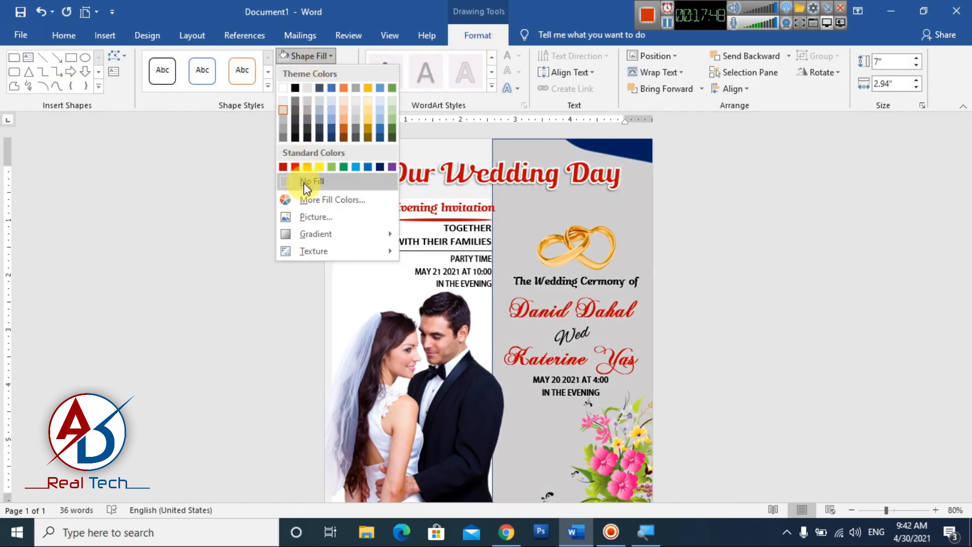
pyautogui.click(342, 6)
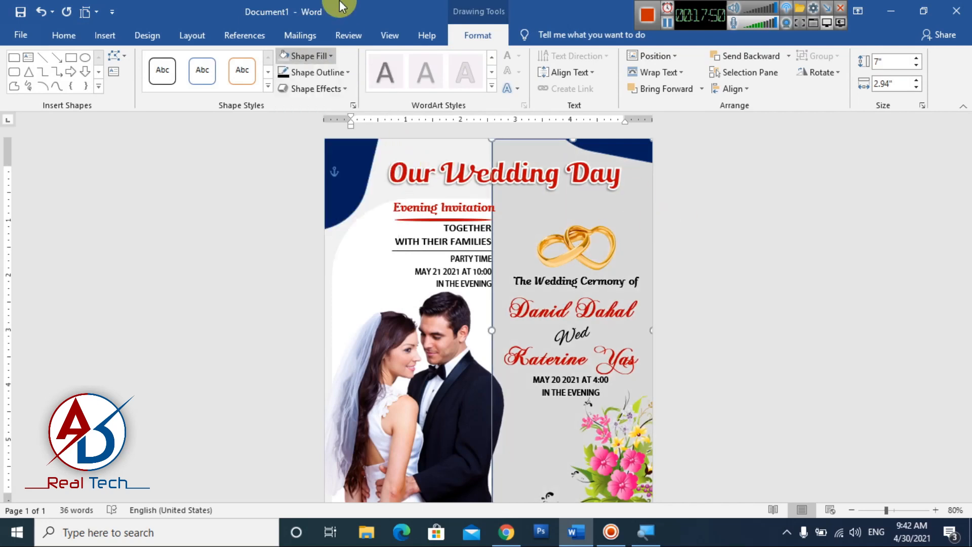
pyautogui.click(306, 72)
pyautogui.click(311, 201)
pyautogui.click(782, 231)
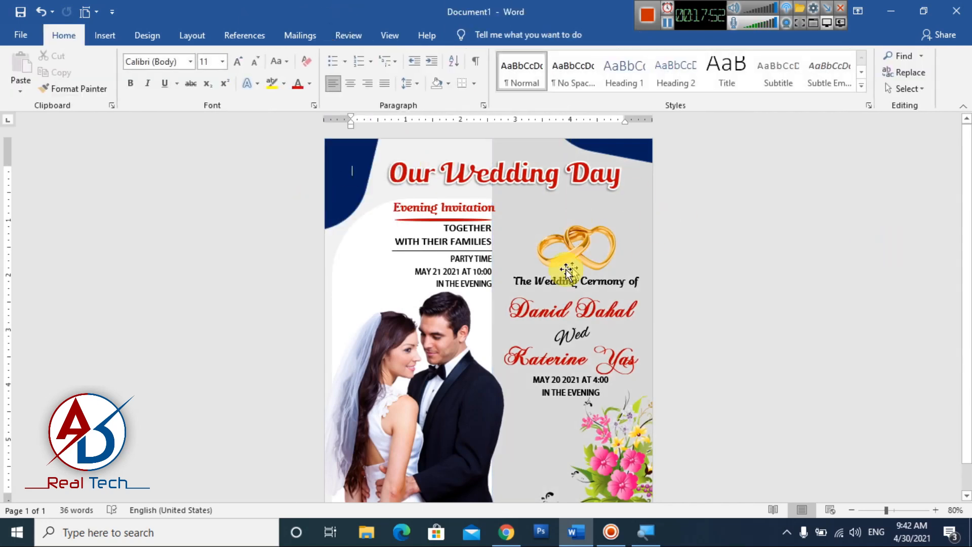
pyautogui.click(522, 212)
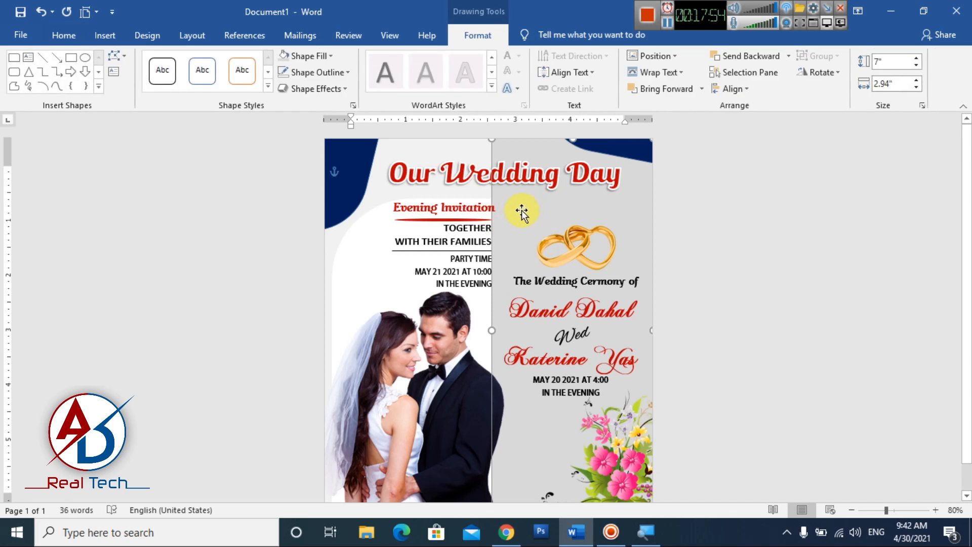
pyautogui.moveTo(491, 333); pyautogui.dragTo(497, 333)
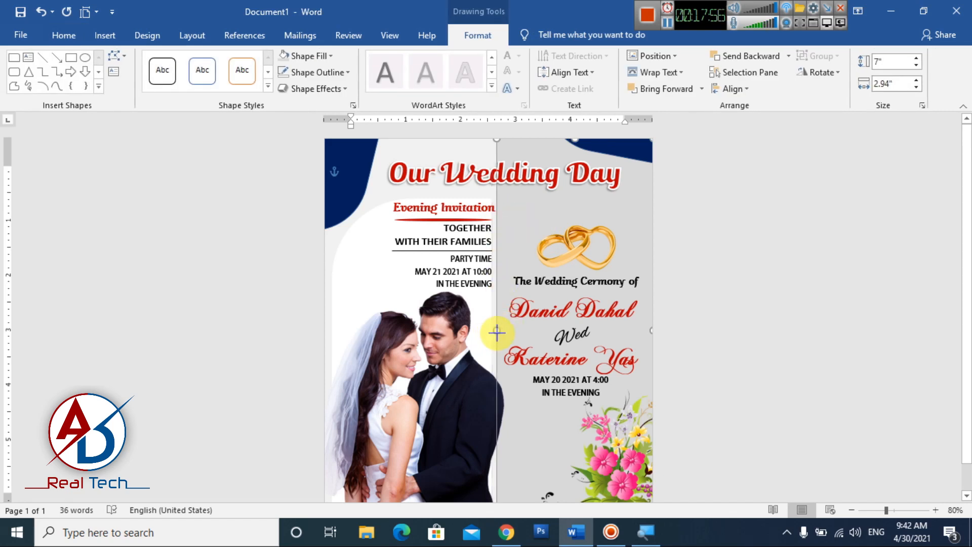
pyautogui.click(830, 286)
# Try moving the Evening Invitation box left, then undo the move
pyautogui.scroll(-2, 736, 224)
pyautogui.scroll(1, 742, 216)
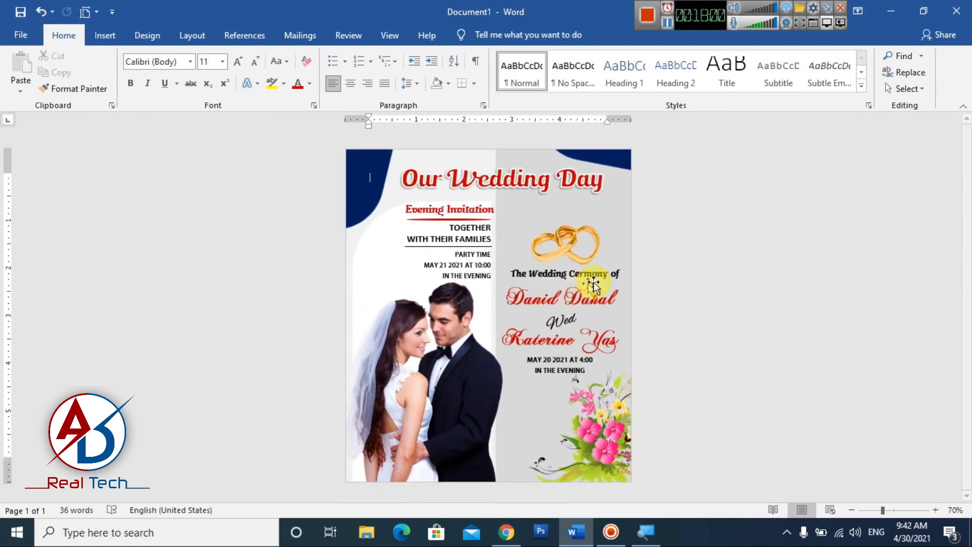
pyautogui.scroll(2, 714, 292)
pyautogui.click(528, 237)
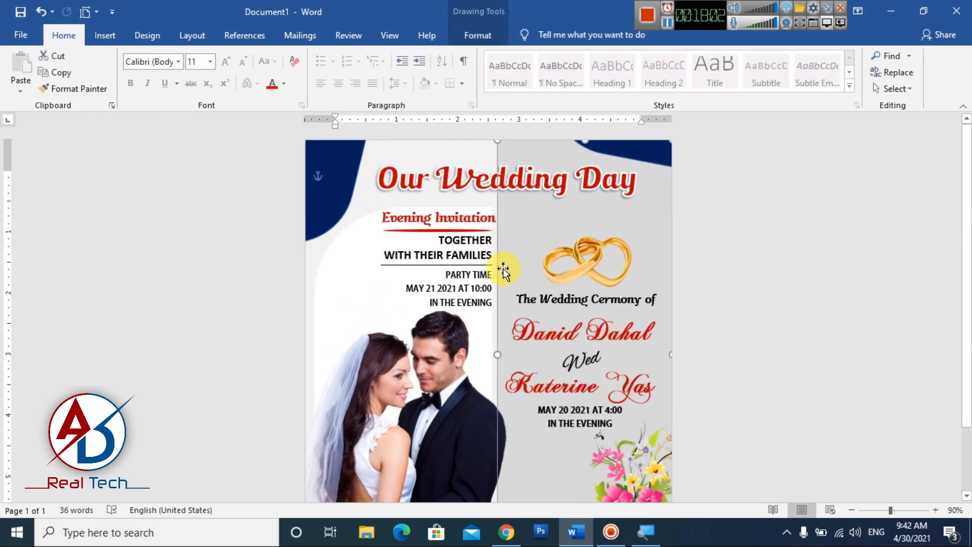
pyautogui.scroll(2, 525, 278)
pyautogui.scroll(3, 504, 347)
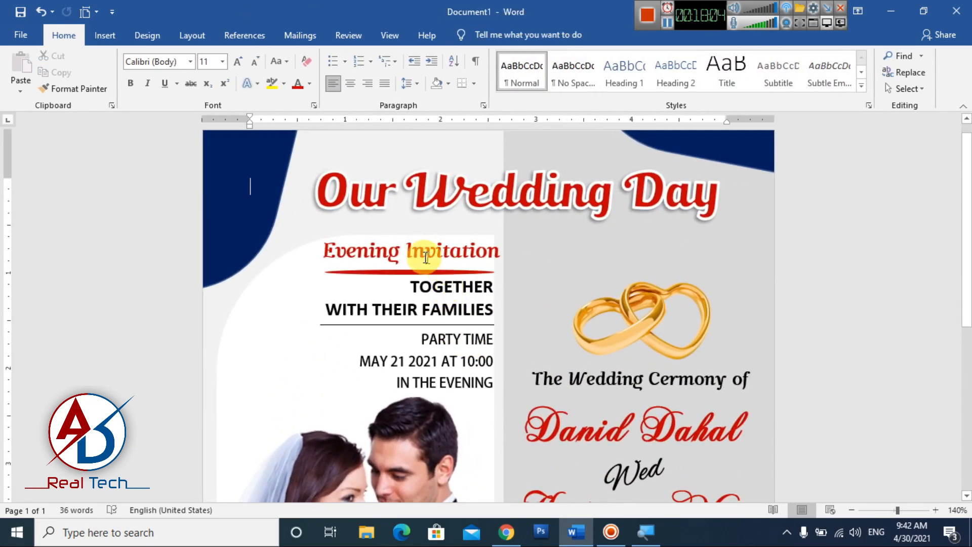
pyautogui.click(412, 251)
pyautogui.moveTo(426, 232); pyautogui.dragTo(410, 232)
pyautogui.hotkey('ctrl', 'z')
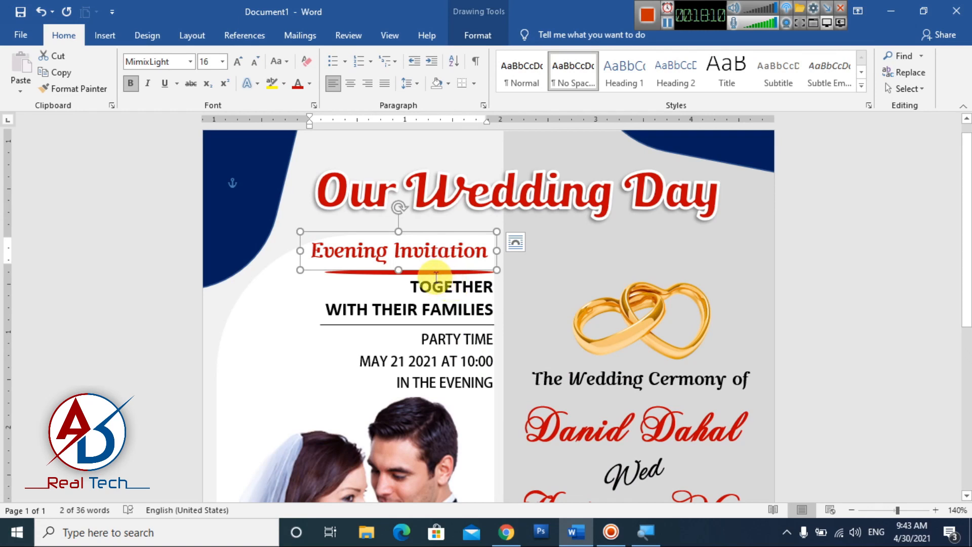
# Shift the TOGETHER / WITH THEIR FAMILIES box and the PARTY TIME box slightly left
pyautogui.doubleClick(357, 286)
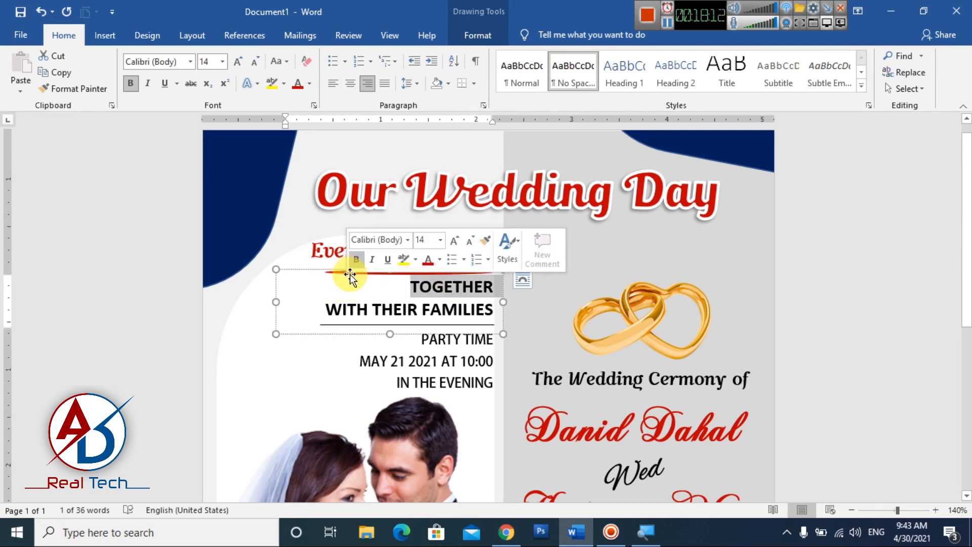
pyautogui.moveTo(317, 271); pyautogui.dragTo(304, 271)
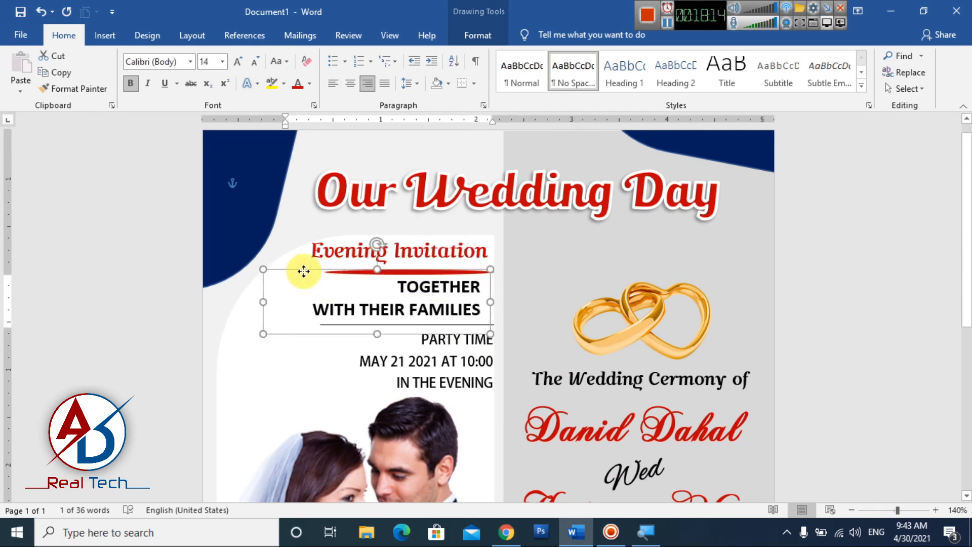
pyautogui.click(403, 372)
pyautogui.moveTo(409, 326); pyautogui.dragTo(396, 325)
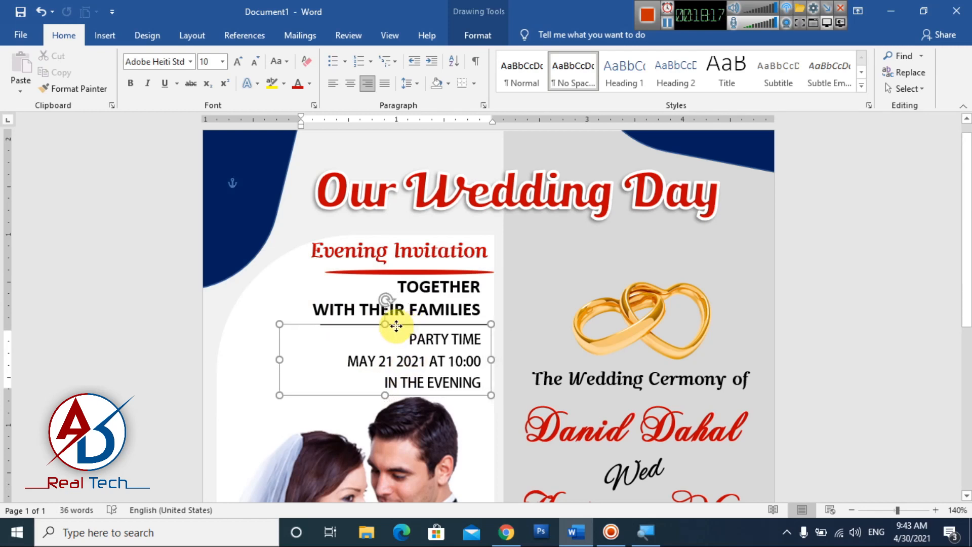
pyautogui.click(461, 295)
pyautogui.click(492, 222)
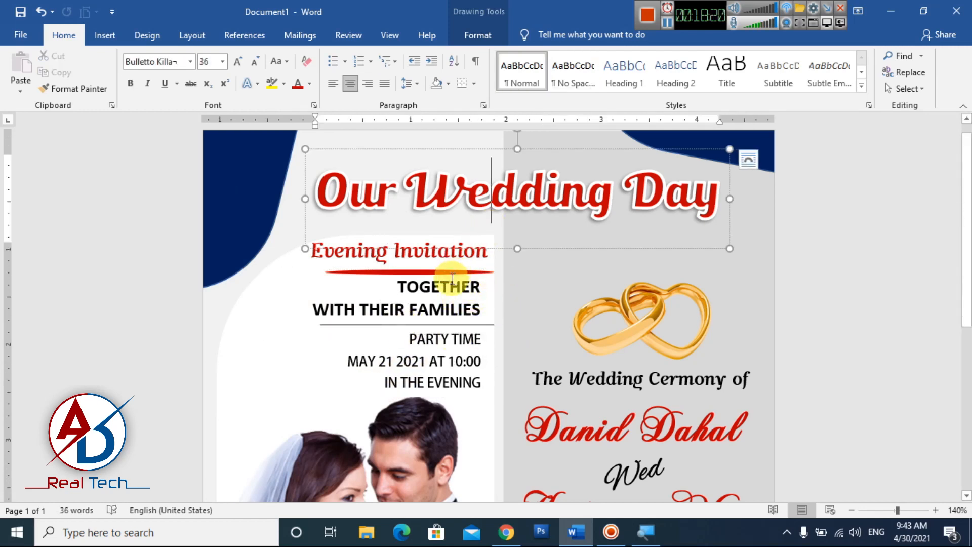
# Nudge the red line under Evening Invitation left, undoing an accidental PARTY TIME box resize
pyautogui.click(451, 272)
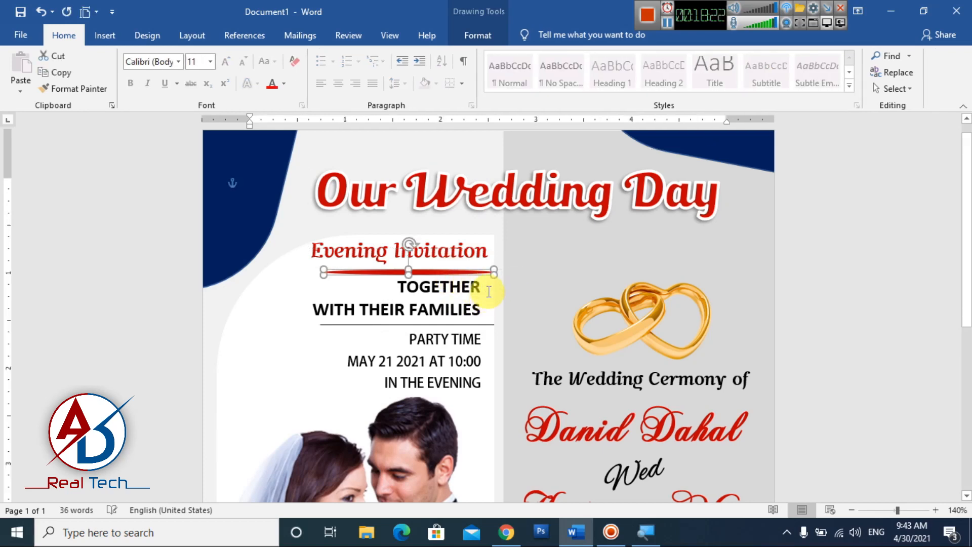
pyautogui.press('Left')
pyautogui.press('Left')
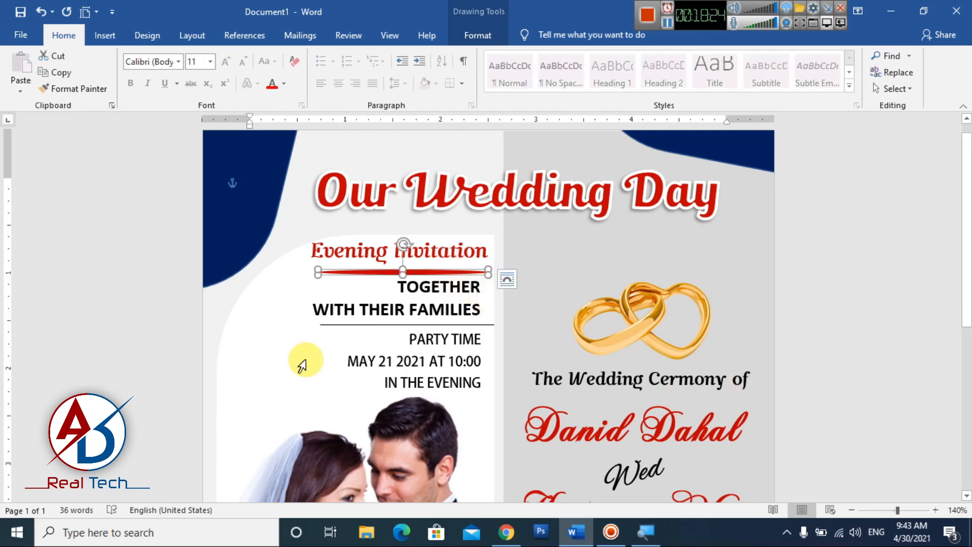
pyautogui.keyDown('ctrl'); pyautogui.scroll(4, 302, 364); pyautogui.keyUp('ctrl')
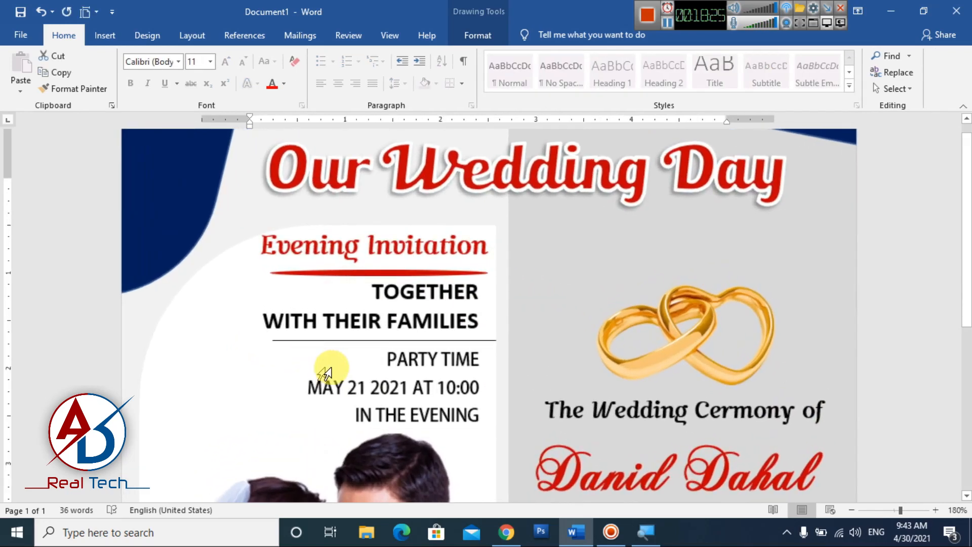
pyautogui.click(384, 340)
pyautogui.scroll(2, 382, 341)
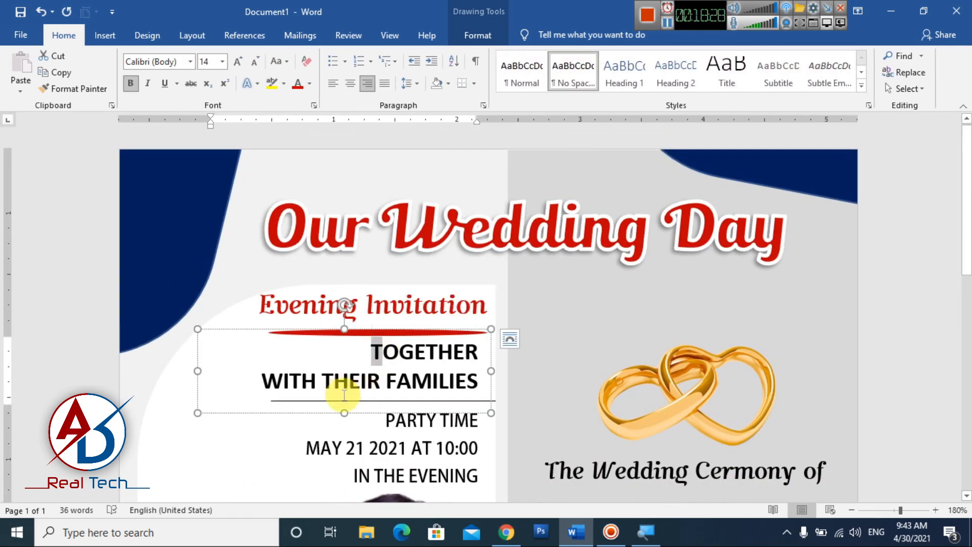
pyautogui.click(346, 402)
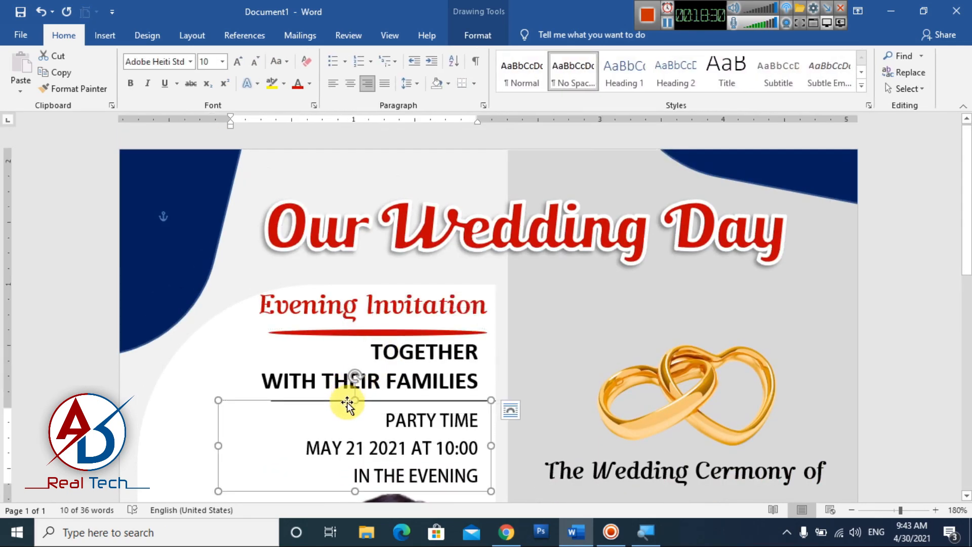
pyautogui.moveTo(356, 400); pyautogui.dragTo(356, 405)
pyautogui.hotkey('ctrl', 'z')
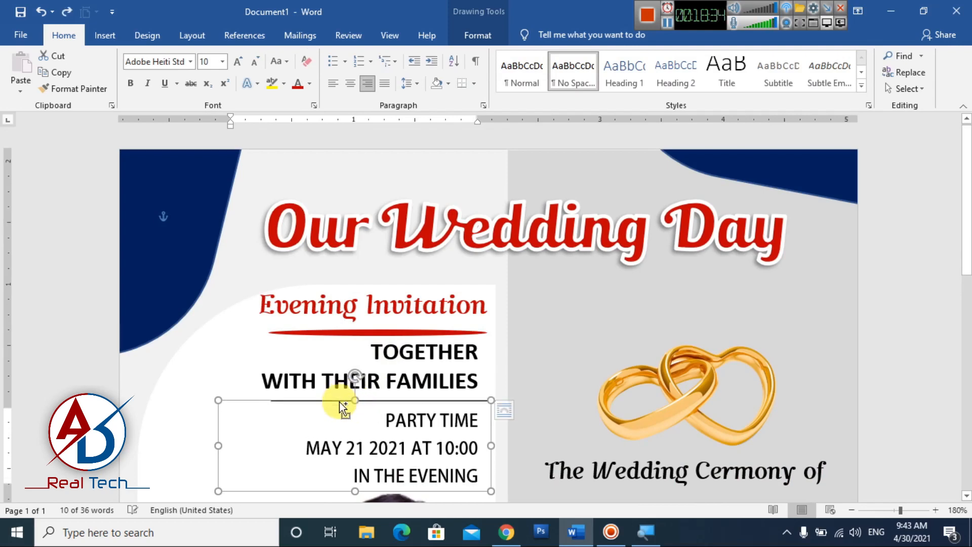
# Nudge the thin divider under WITH THEIR FAMILIES left to centre it beneath the text
pyautogui.click(321, 363)
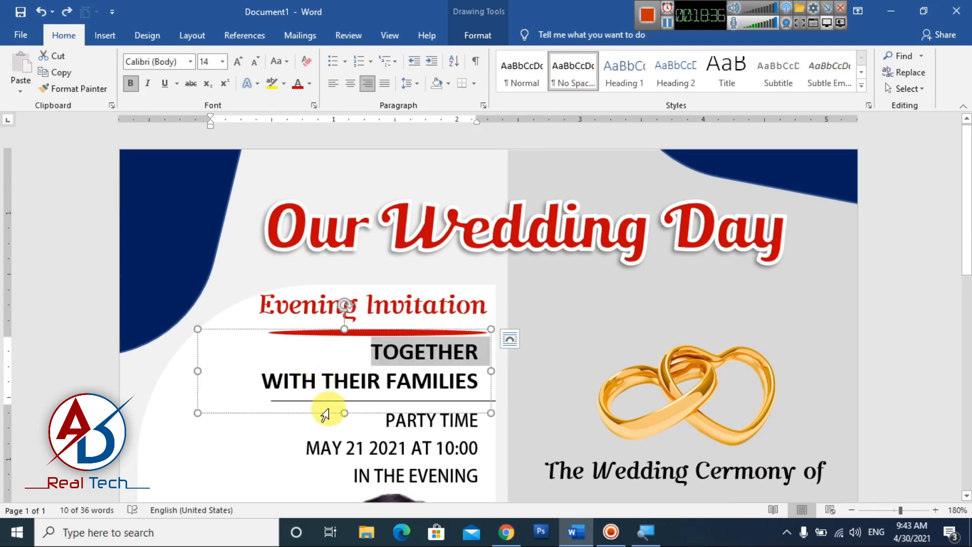
pyautogui.scroll(9, 452, 409)
pyautogui.click(781, 284)
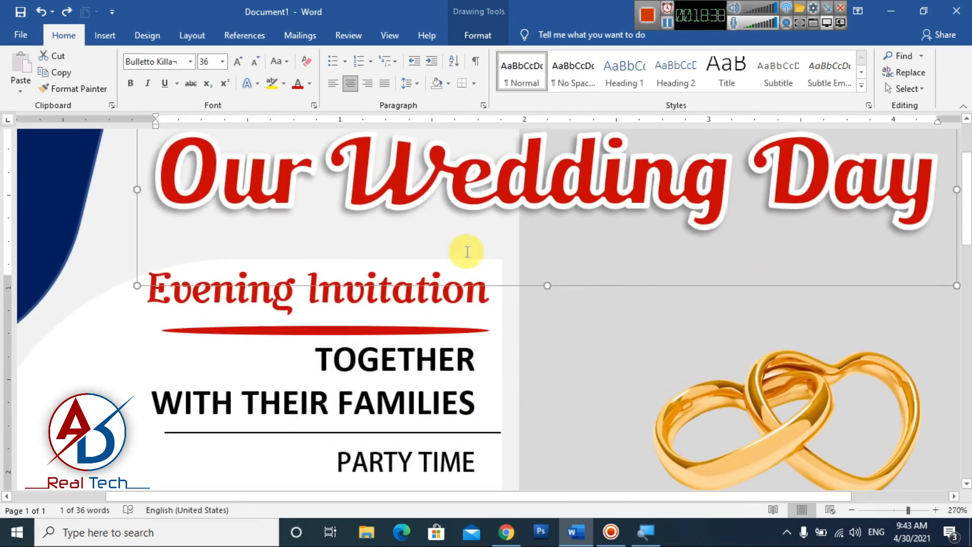
pyautogui.click(109, 249)
pyautogui.scroll(-3, 235, 276)
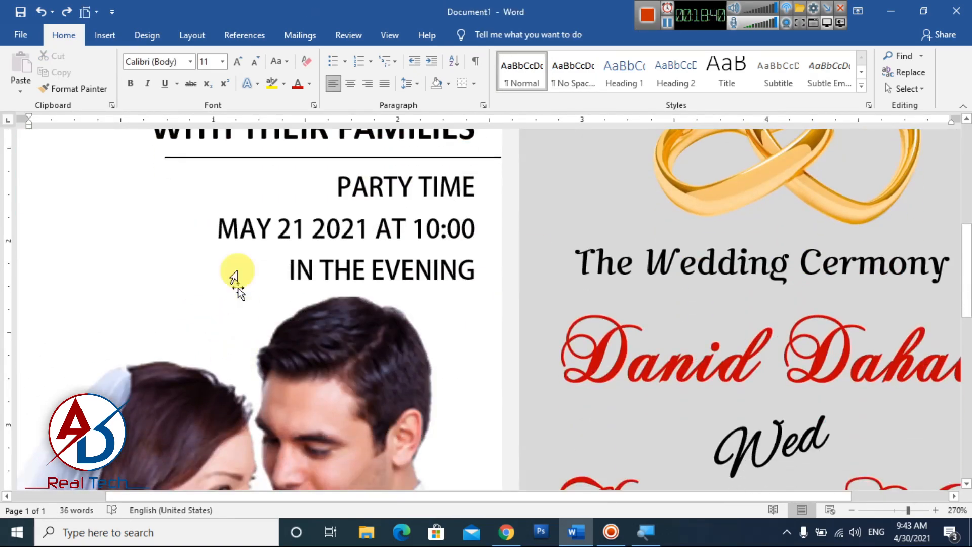
pyautogui.scroll(1, 245, 228)
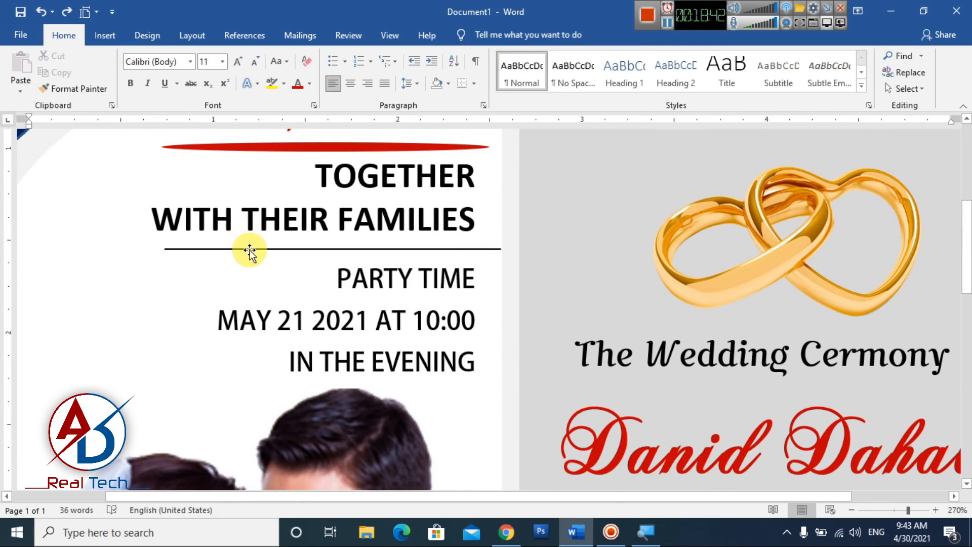
pyautogui.click(250, 249)
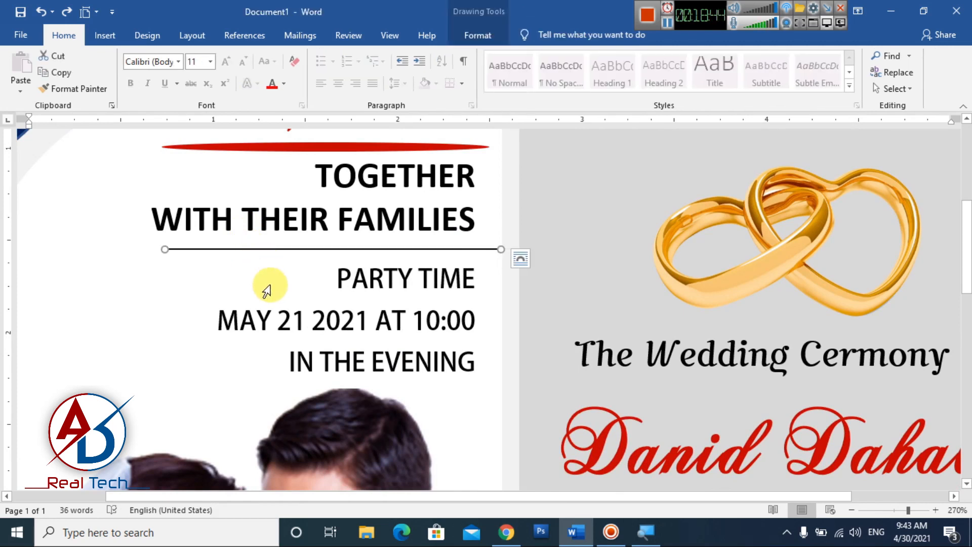
pyautogui.press('Left')
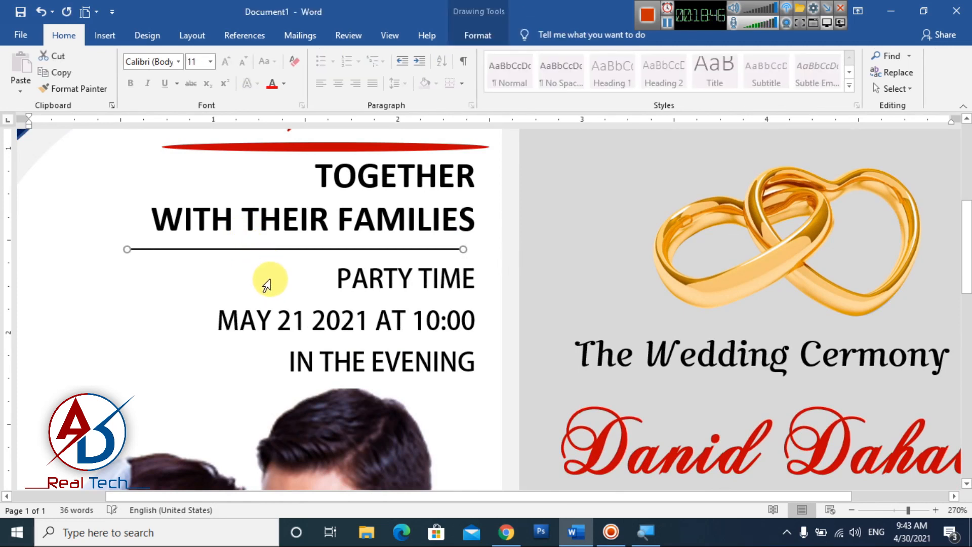
pyautogui.hotkey('ctrl', 'Right')
pyautogui.hotkey('ctrl', 'Right')
pyautogui.hotkey('ctrl', 'Right')
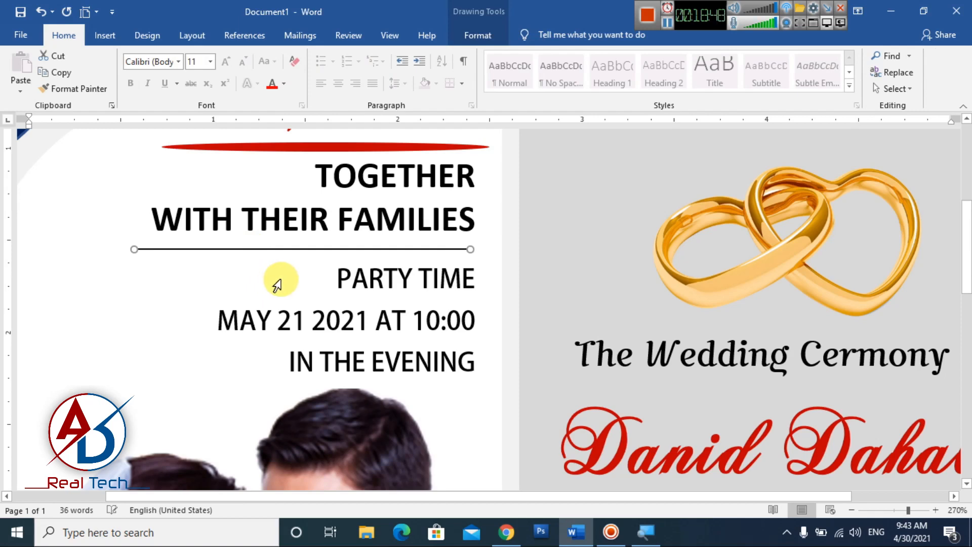
pyautogui.scroll(-19, 394, 269)
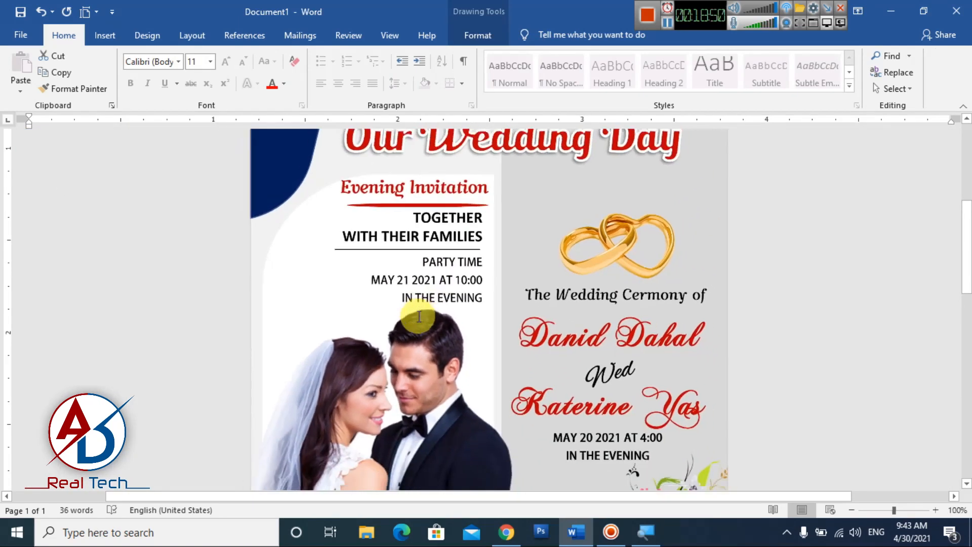
pyautogui.click(729, 312)
# Colour both lines of MAY 20 2021 AT 4:00 IN THE EVENING standard purple
pyautogui.scroll(-3, 675, 321)
pyautogui.scroll(1, 671, 327)
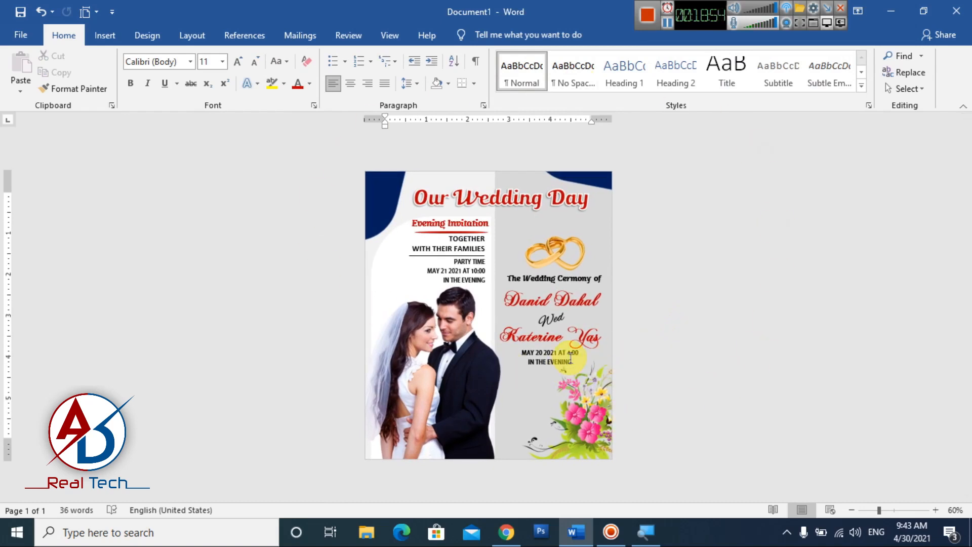
pyautogui.scroll(1, 571, 358)
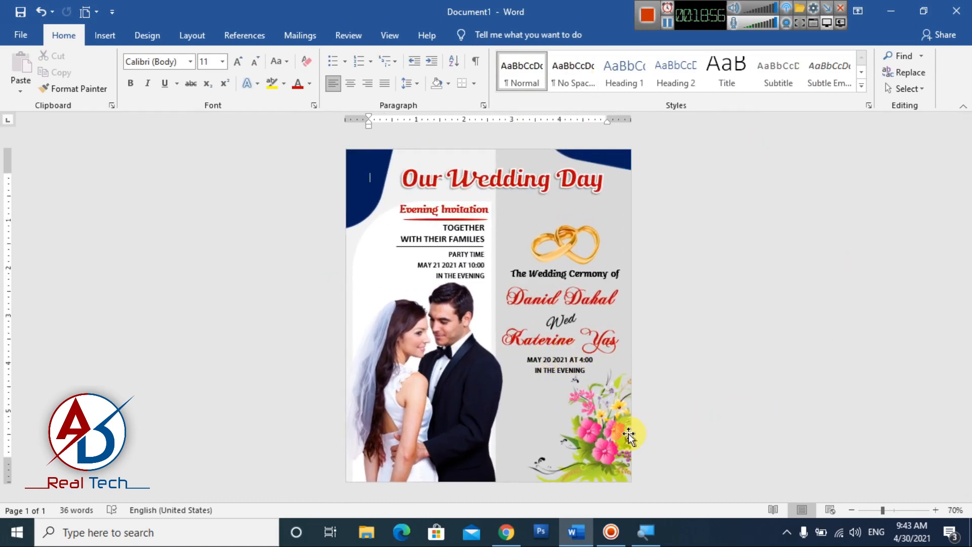
pyautogui.scroll(3, 649, 382)
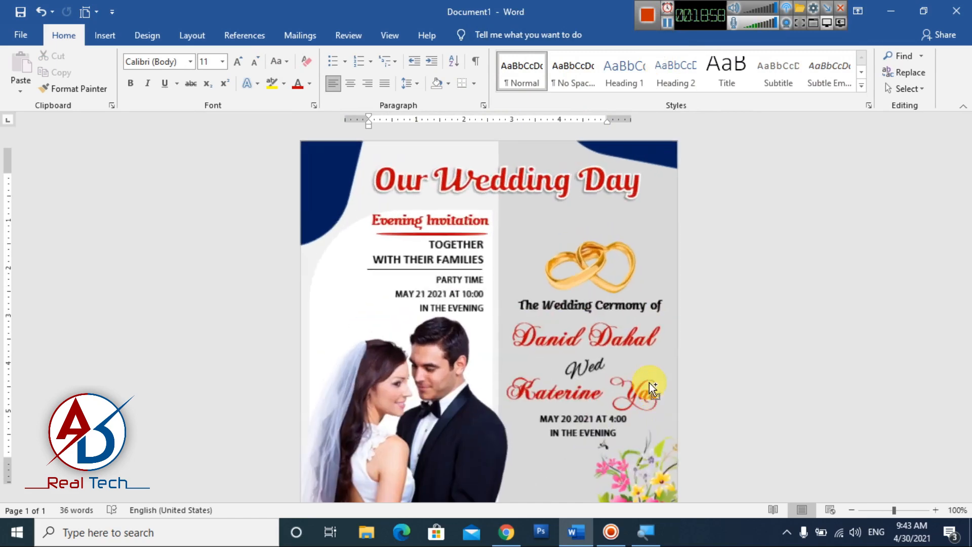
pyautogui.click(575, 451)
pyautogui.hotkey('ctrl', 'a')
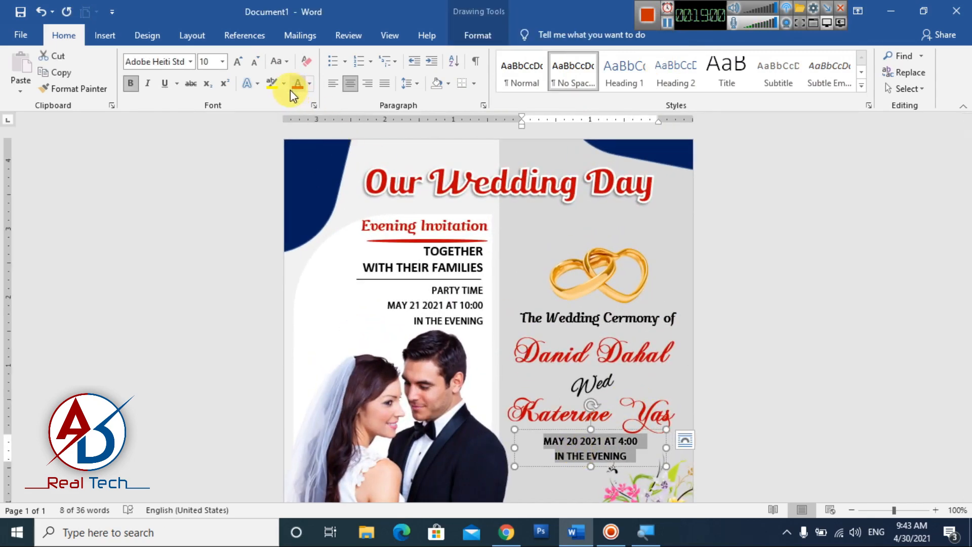
pyautogui.click(310, 84)
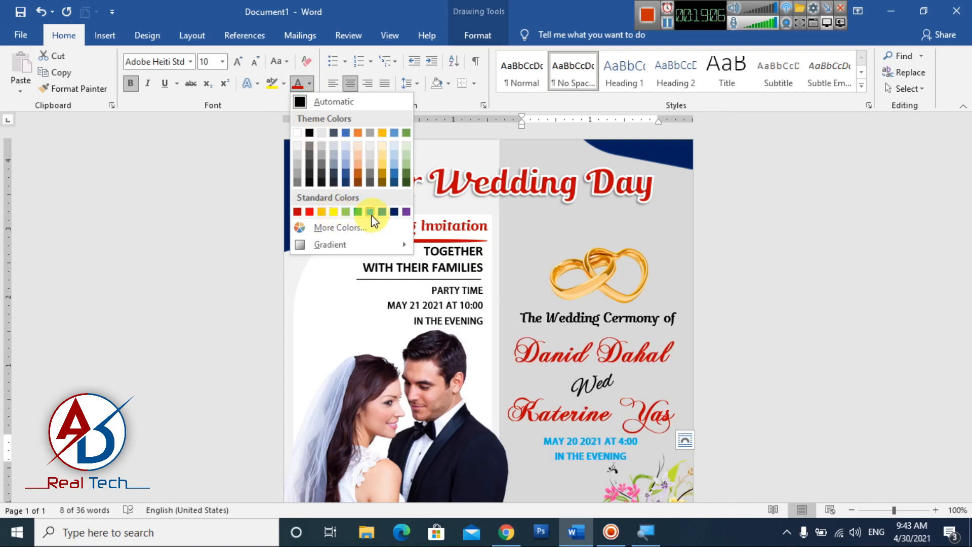
pyautogui.click(408, 213)
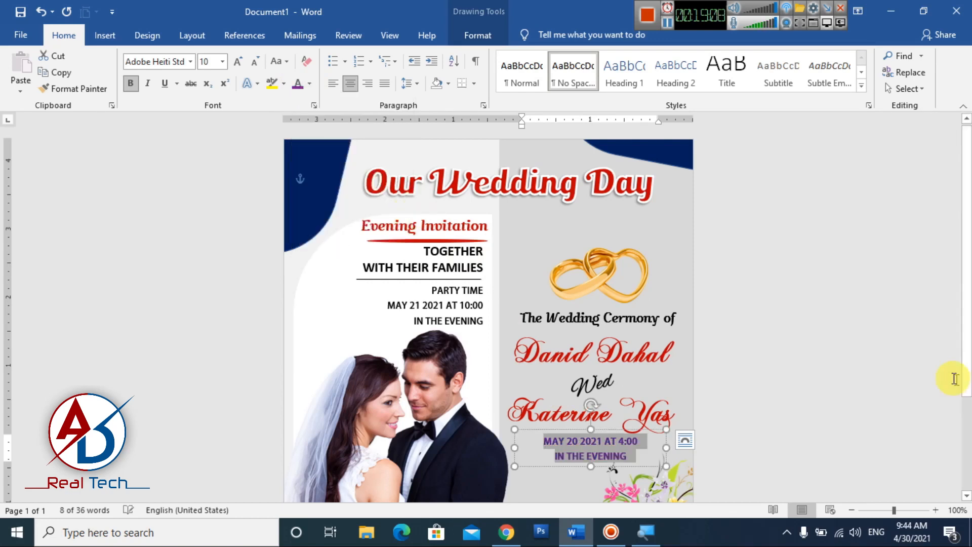
pyautogui.click(754, 319)
pyautogui.scroll(-5, 754, 319)
pyautogui.scroll(1, 755, 319)
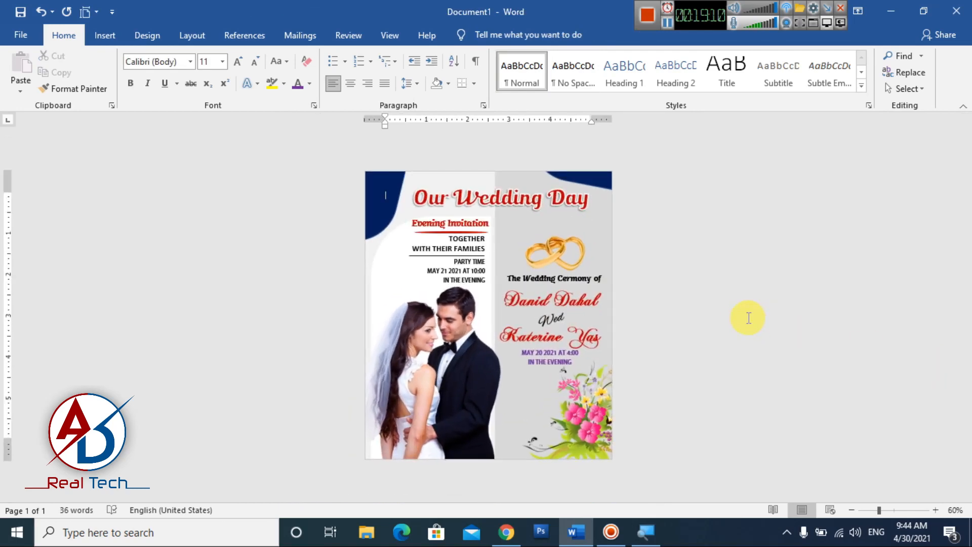